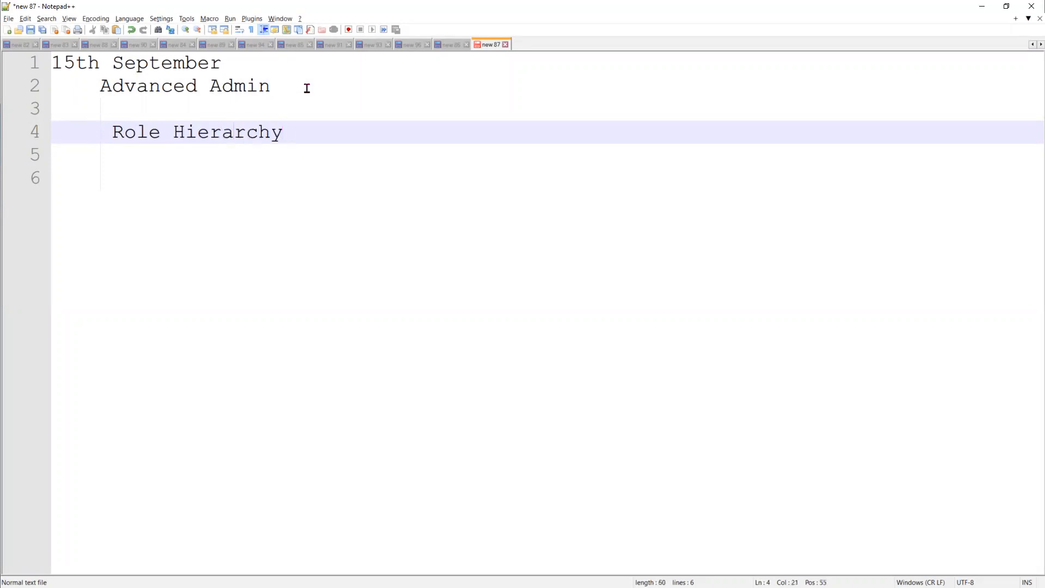
- Append ': userRole object' to the Role Hierarchy line in the notes
key(Return)
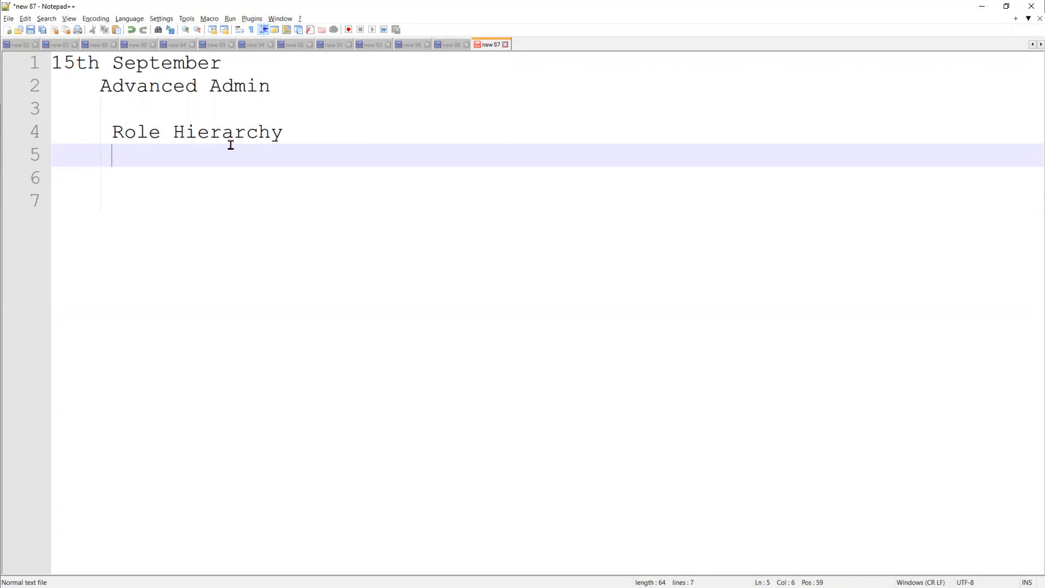
click(301, 138)
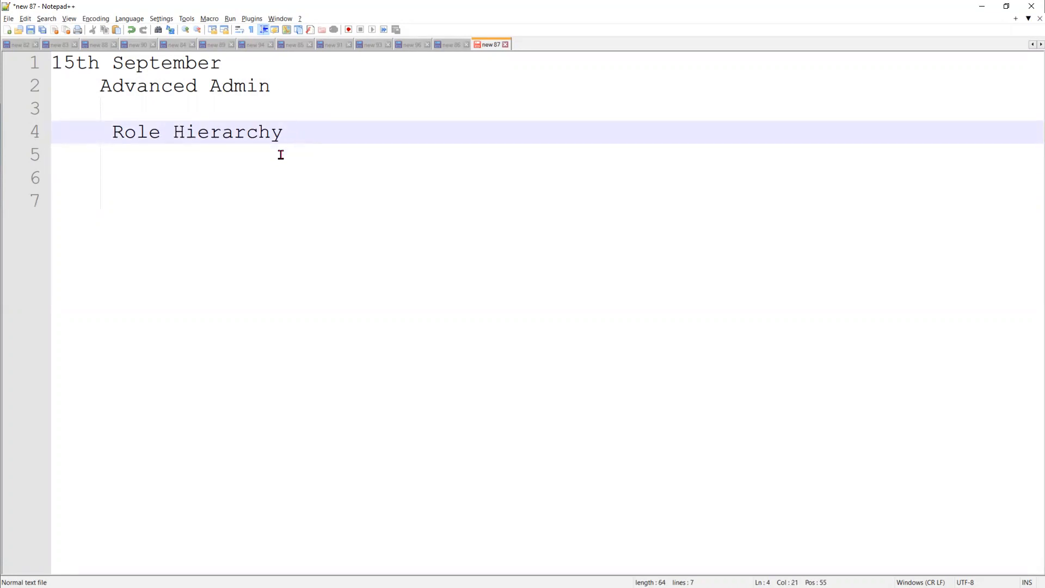
text(:)
text(userRoles)
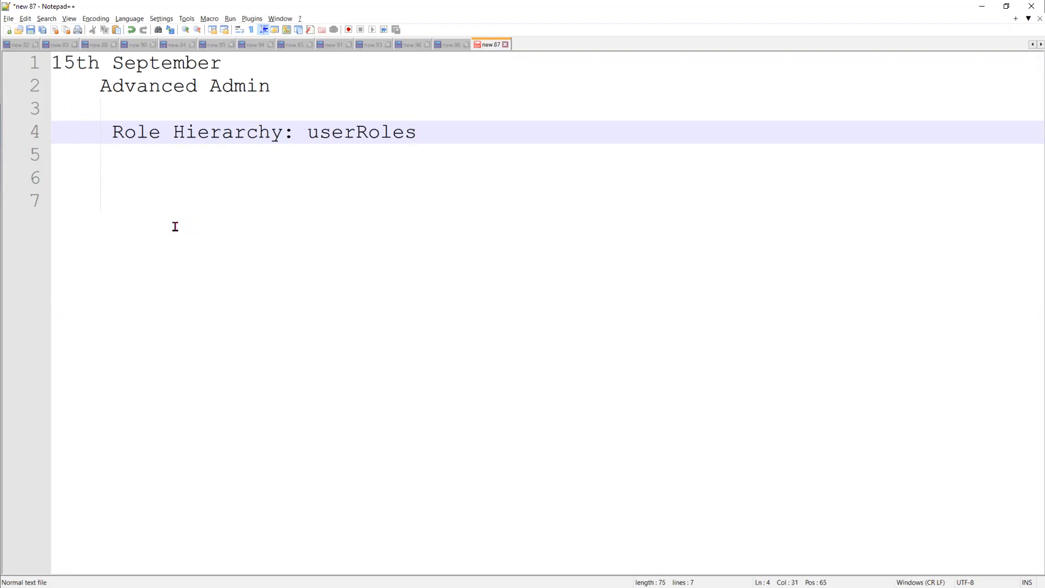
key(BackSpace)
text(object)
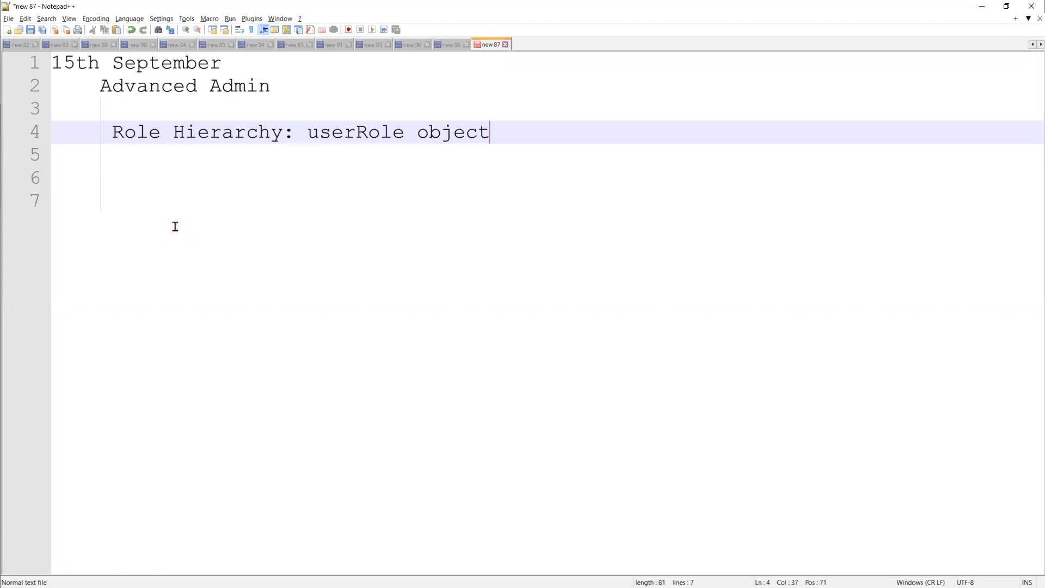
key(Right)
- Add a 'Setup --> Roles' note on its own line below it
key(Return)
key(Return)
text(Setup --)
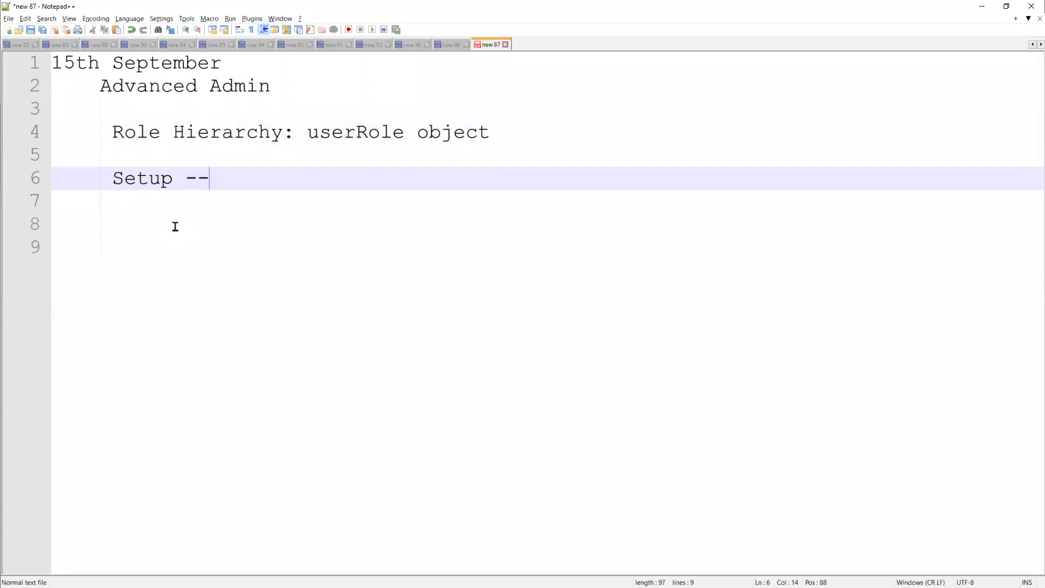
text(> Roles)
key(Return)
key(Return)
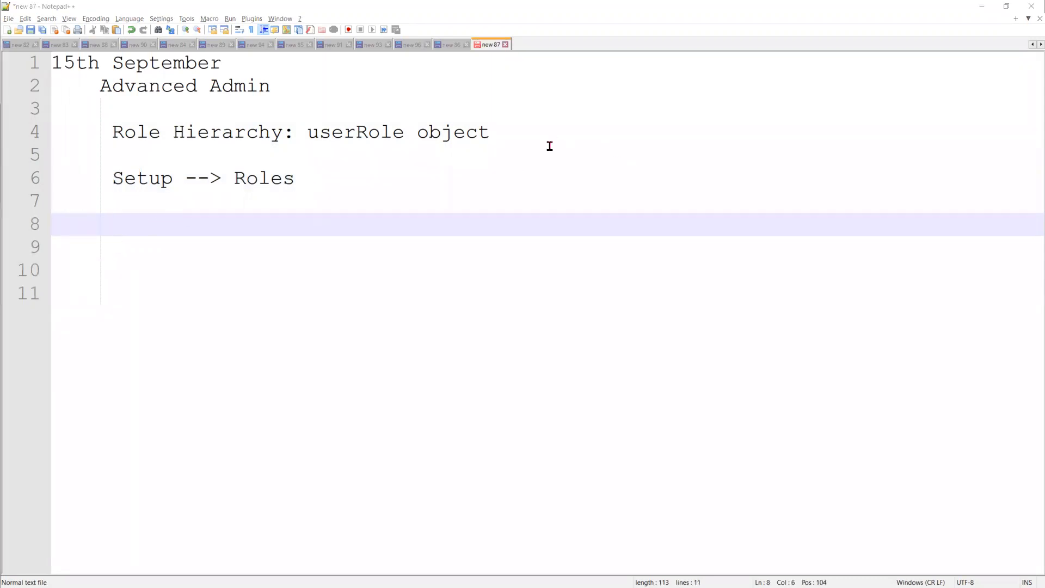
key(alt+Tab)
- Search Setup Quick Find for 'Role' and open the Roles hierarchy tree
click(198, 11)
click(69, 130)
key(ctrl+a)
text(Role)
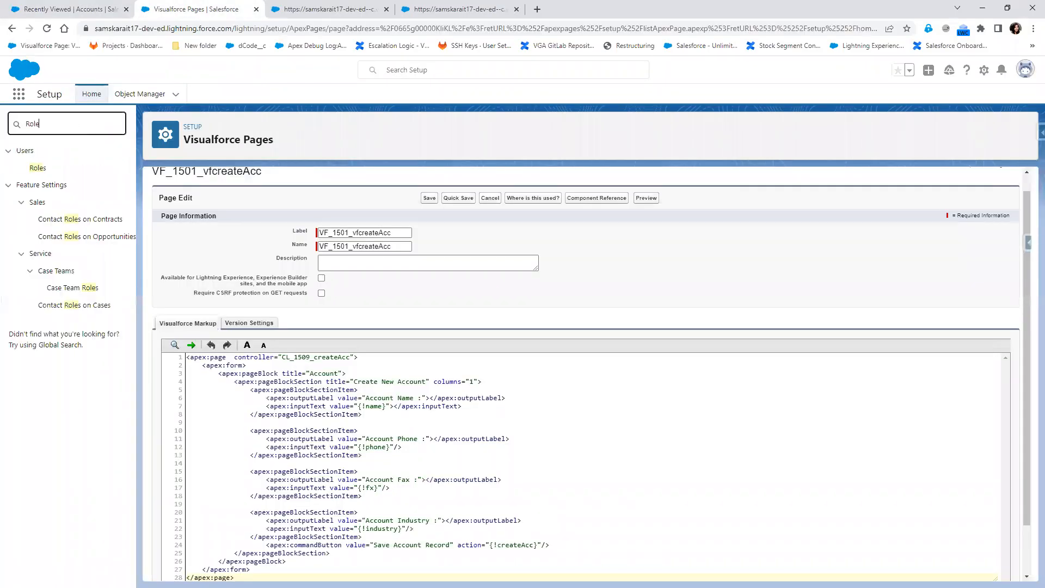
click(39, 172)
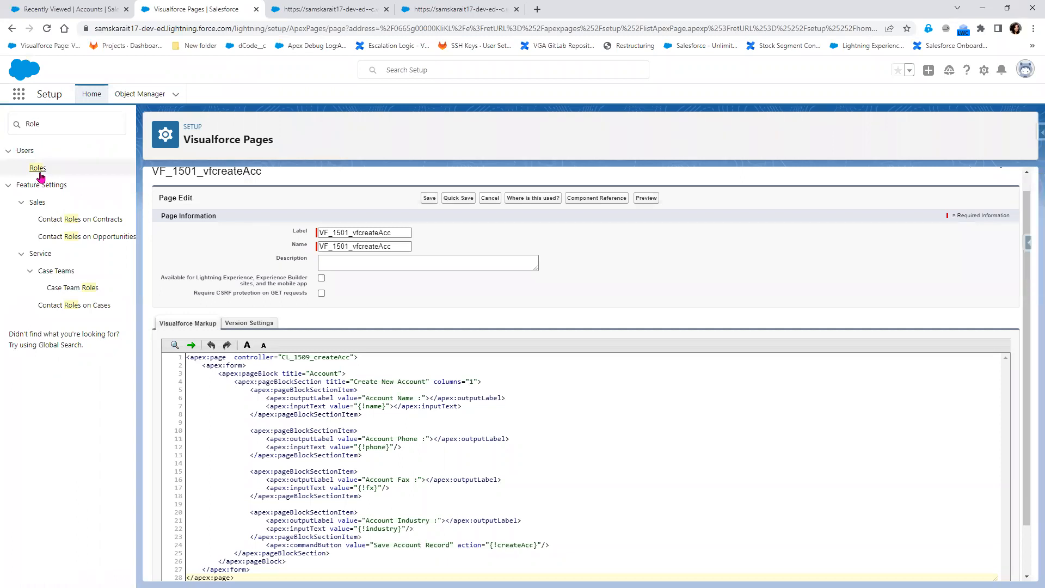
click(38, 169)
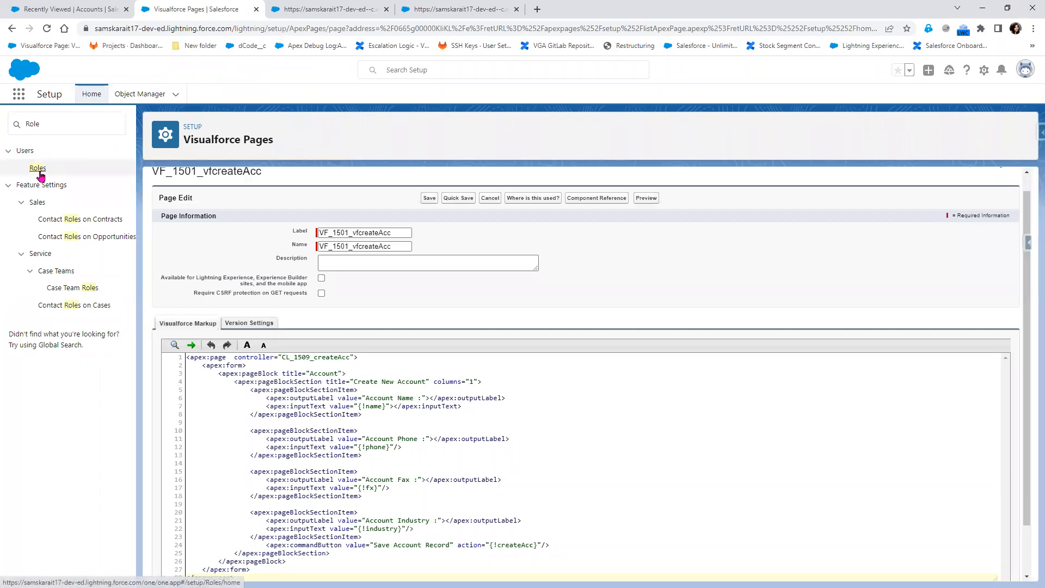
click(589, 393)
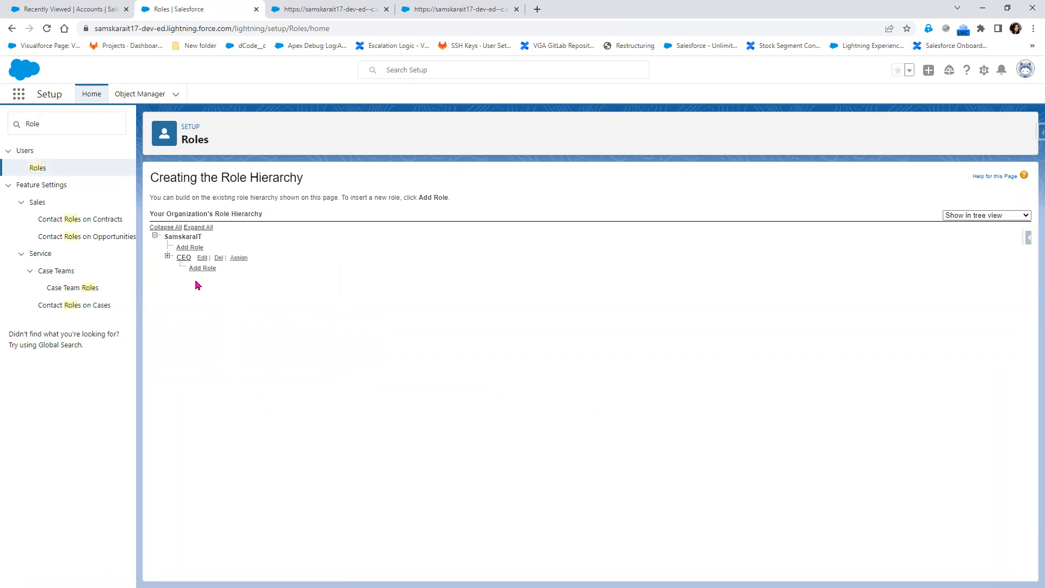
- Write CEO with '| --- CFO' and '| --- COO' branches beneath it in the notes
key(alt+Tab)
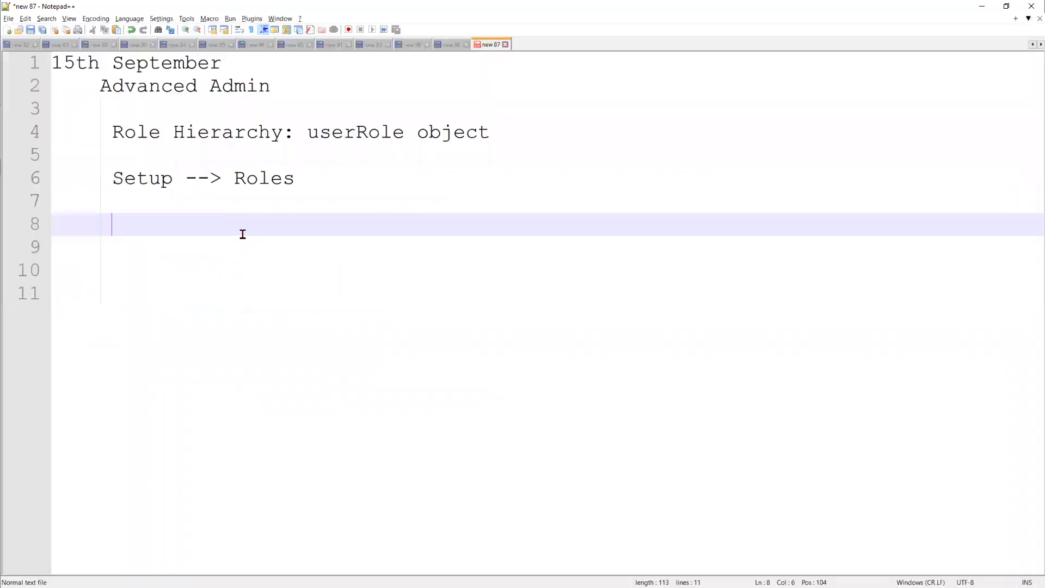
text(CEO)
key(Return)
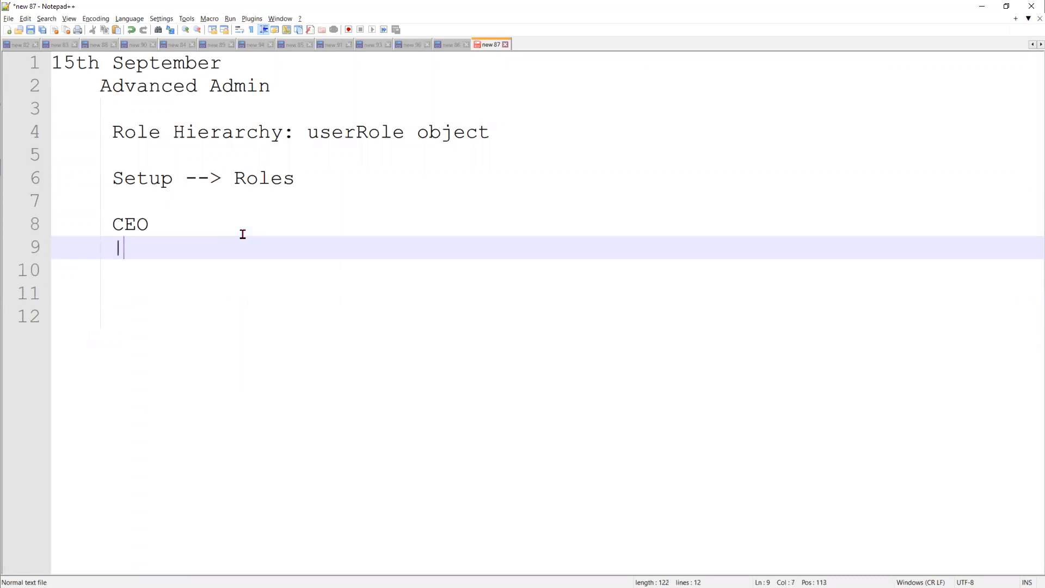
key(Return)
text(|)
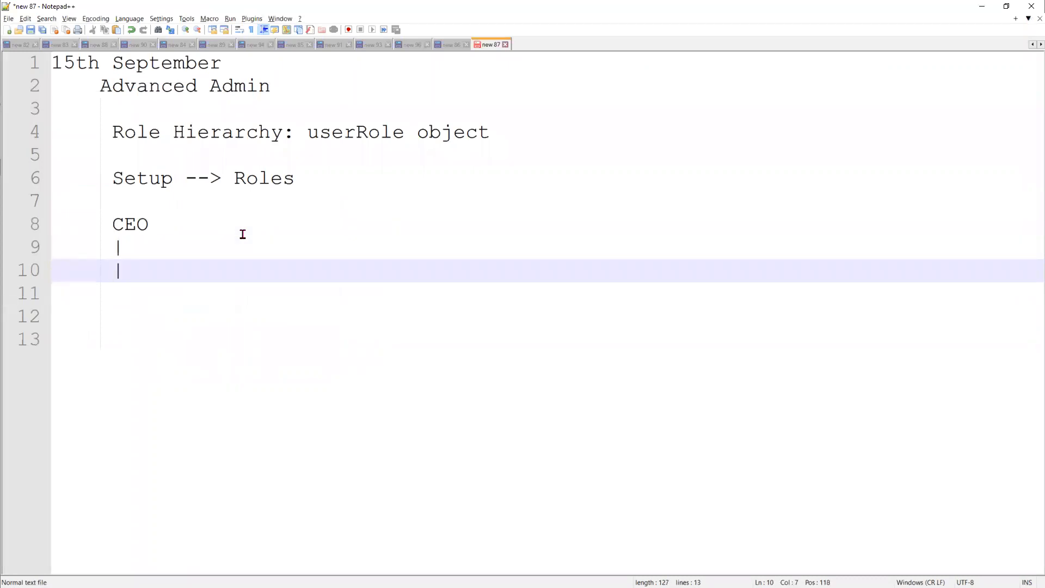
text( --- CFO)
key(Return)
text(| --- COO)
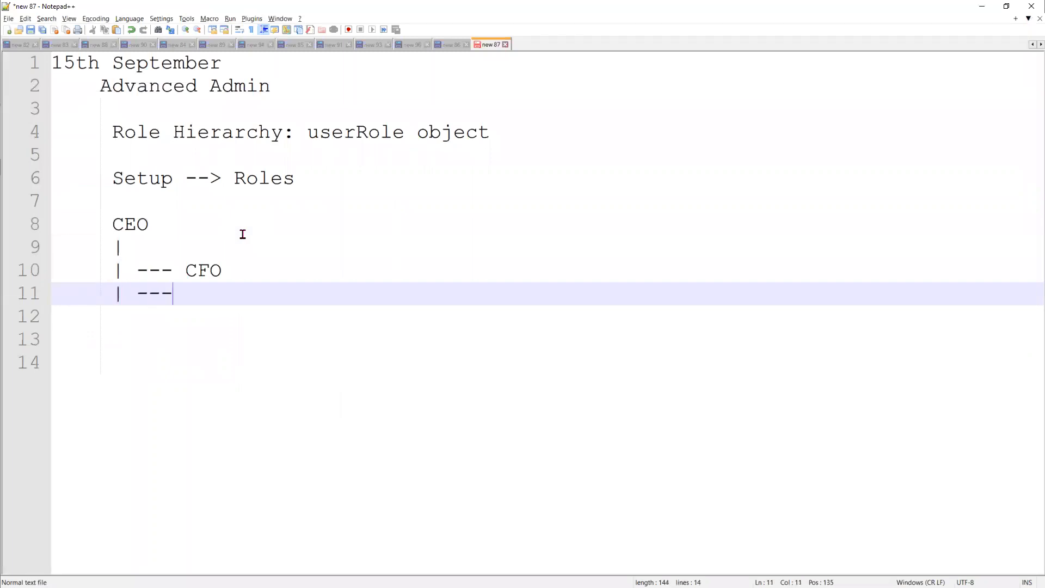
key(Return)
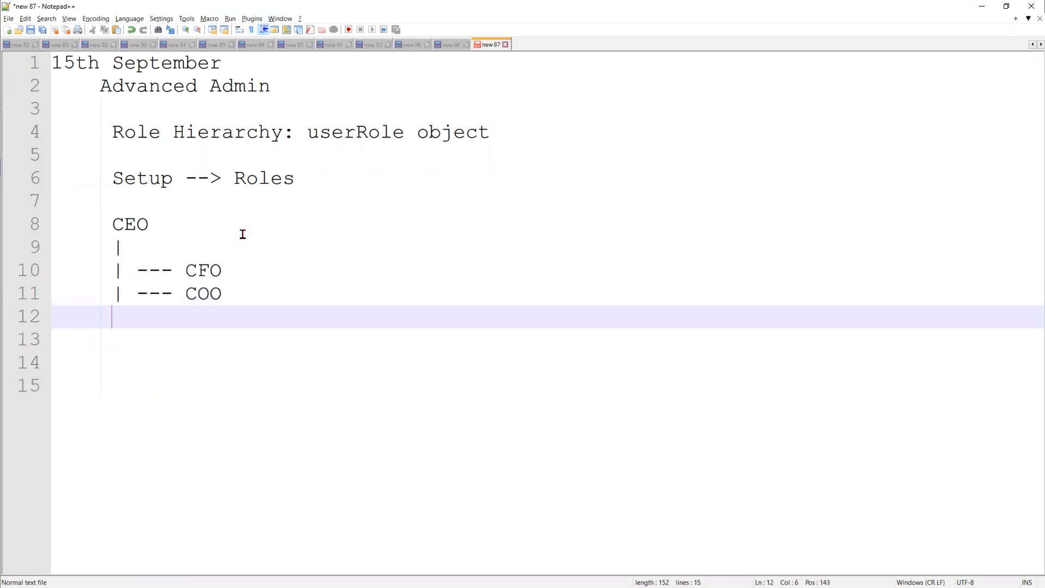
text(| --- CTO)
- Add the CTO branch and an indented '---> VP' line under it
key(Return)
key(Tab)
key(Tab)
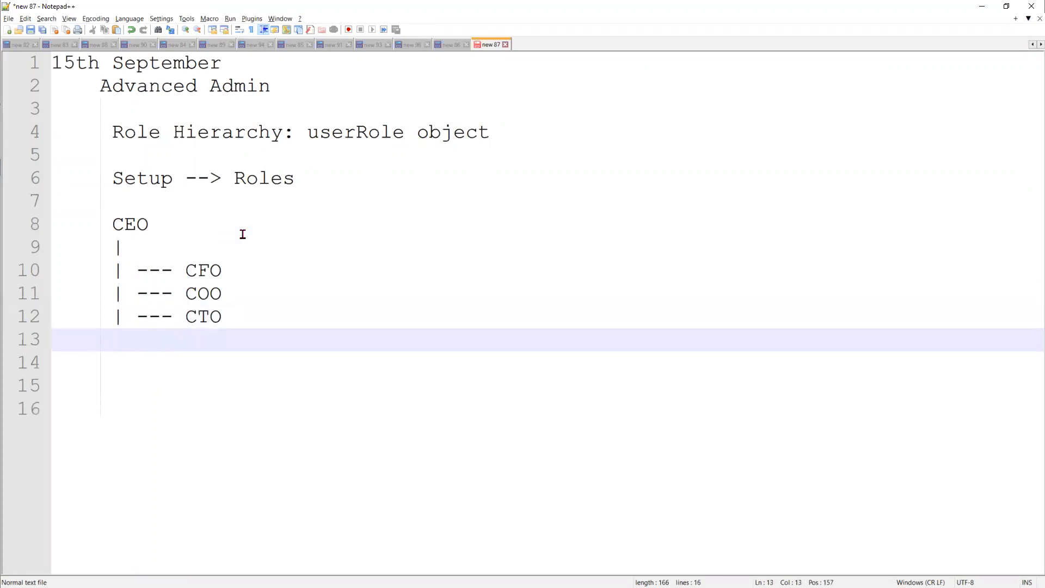
text(|)
key(Return)
key(Tab)
text(--> )
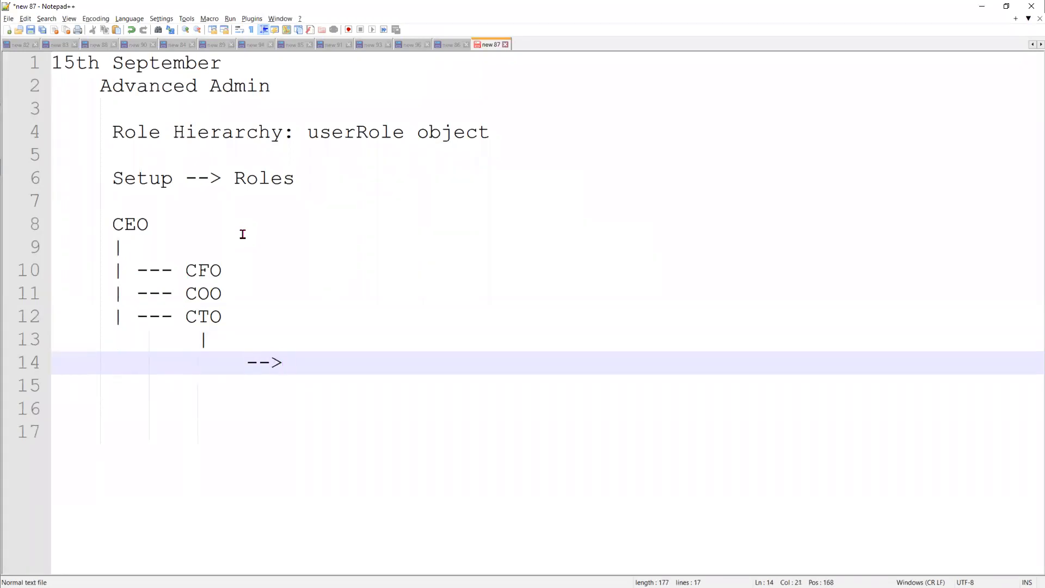
text(VP)
key(Left)
key(Left)
key(Left)
key(Left)
key(Left)
key(Left)
key(BackSpace)
key(BackSpace)
key(BackSpace)
text(-)
- Expand CEO in the role tree to show CFO, COO and the three SVP roles
click(982, 6)
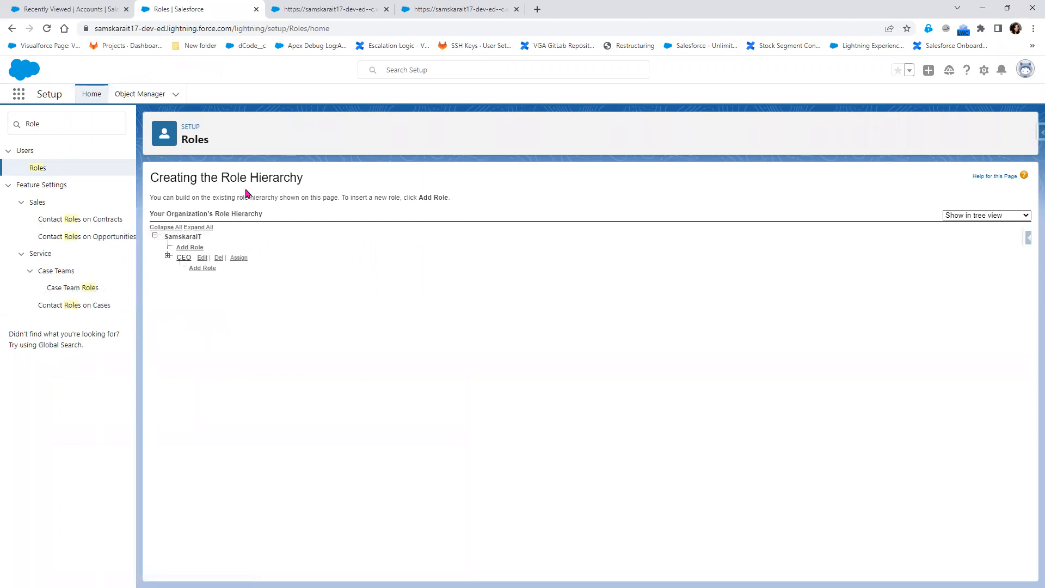
click(167, 257)
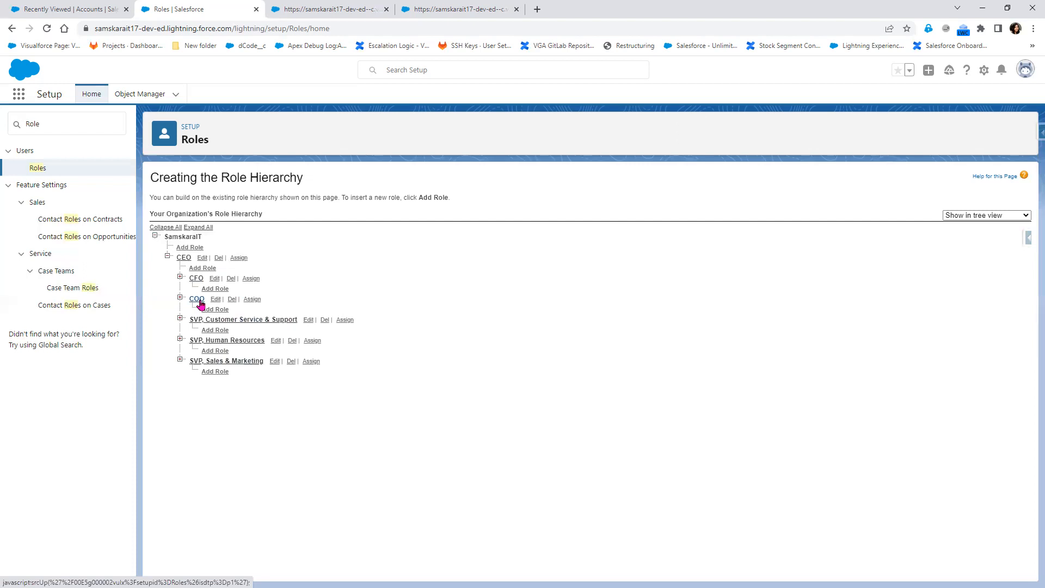
- Add a role under CEO with CTO as its label, role name and report name
click(203, 269)
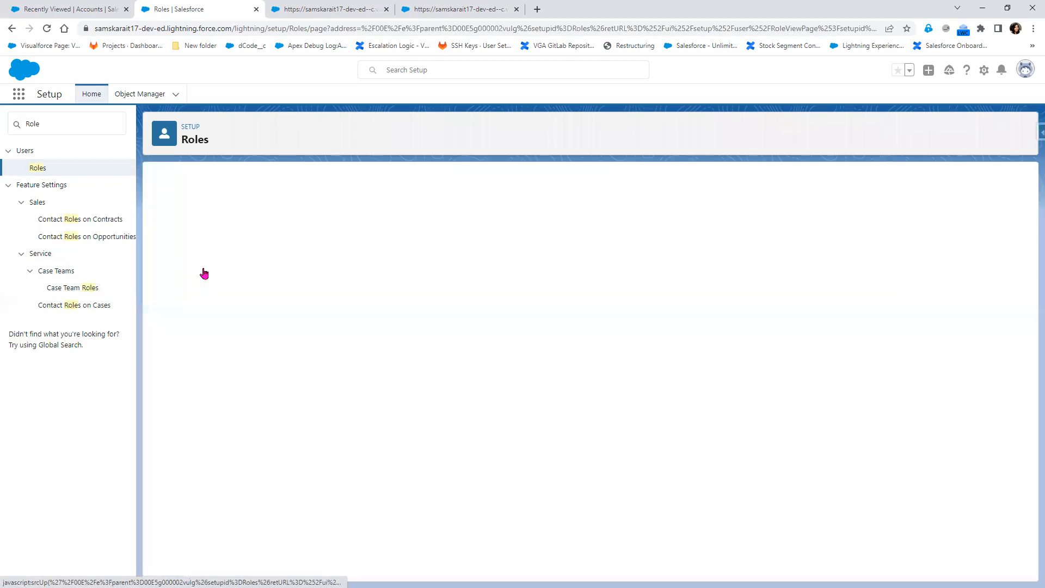
click(368, 229)
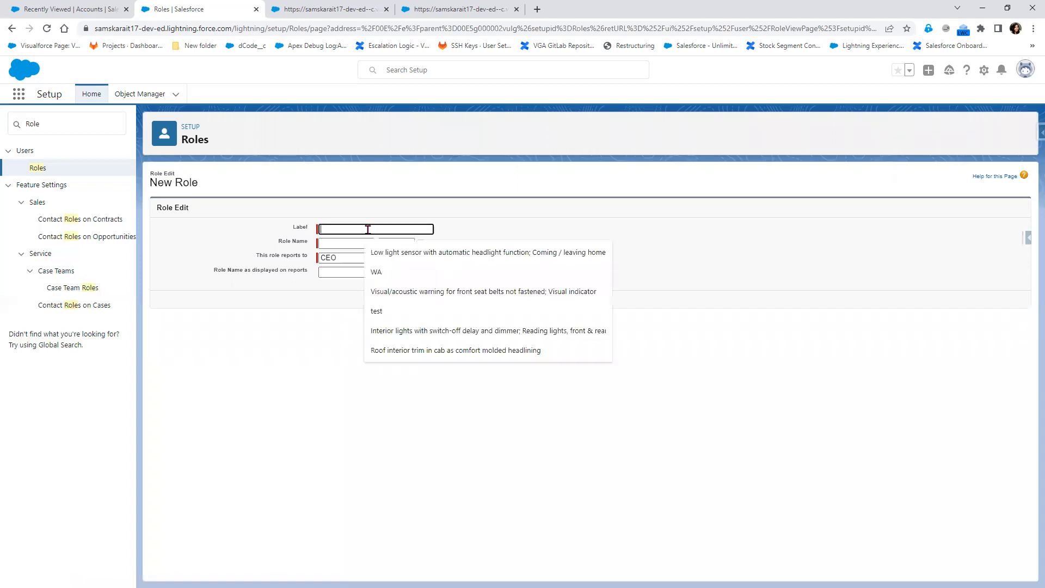
text(CTO)
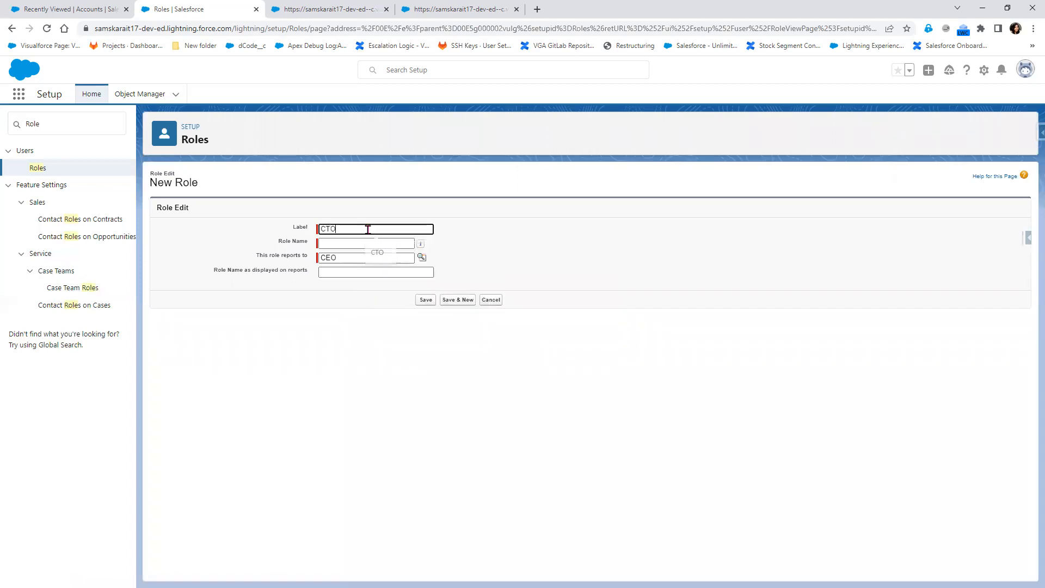
click(357, 243)
click(354, 272)
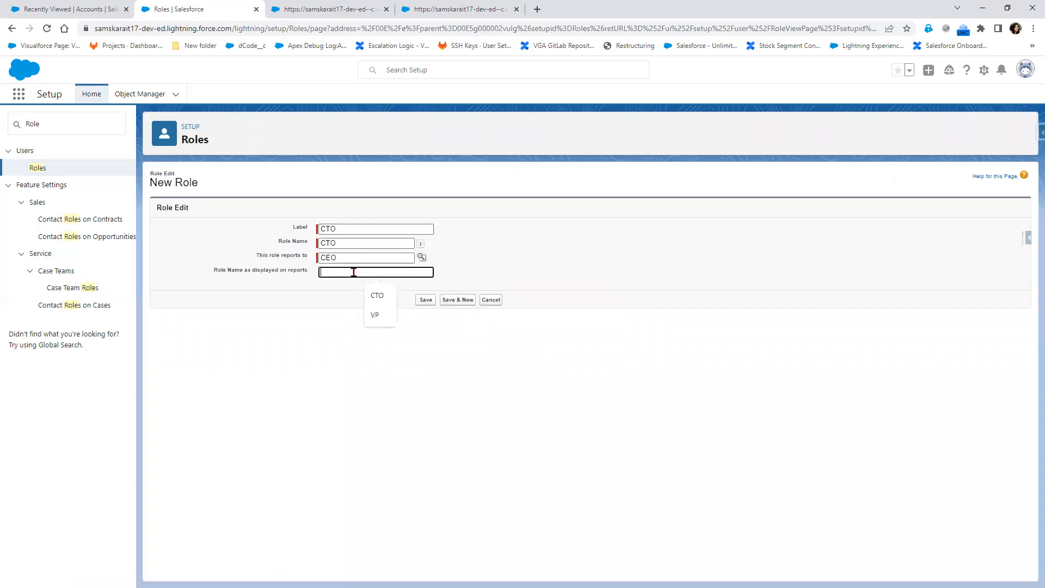
click(376, 295)
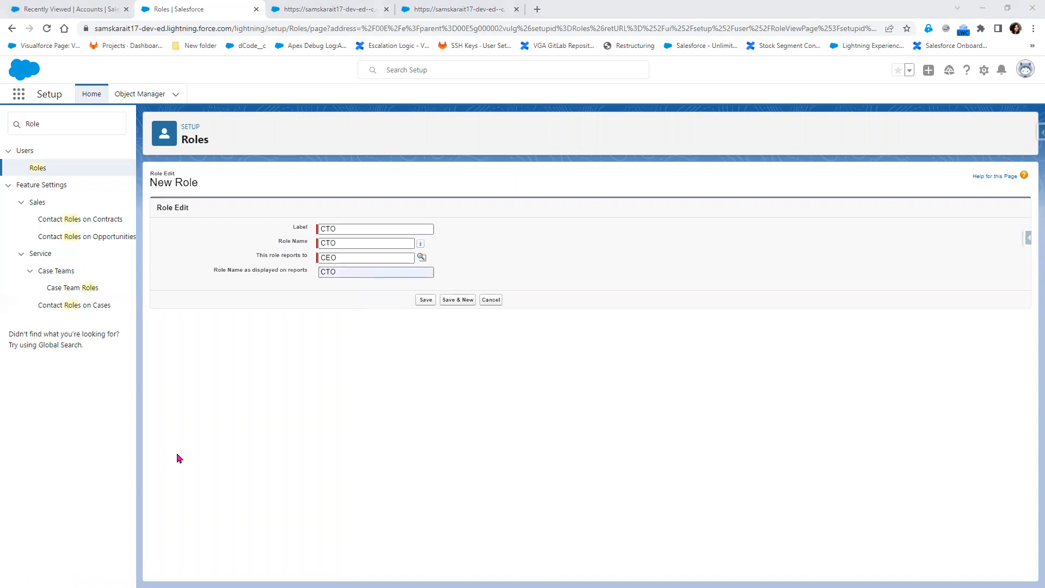
- Save the CTO role, confirm it reports to CEO, and return to Roles
click(427, 300)
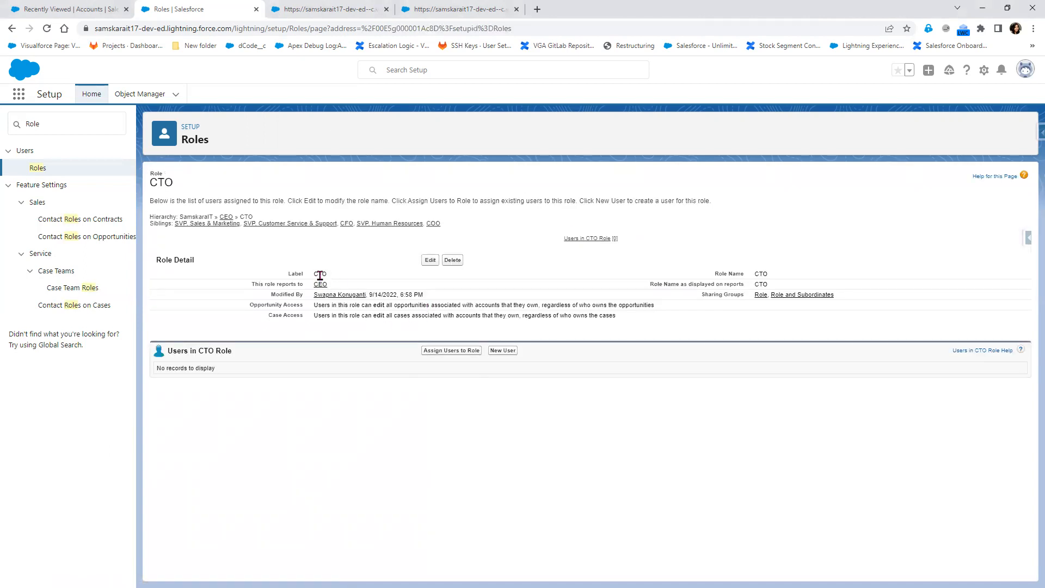
drag(271, 284, 337, 287)
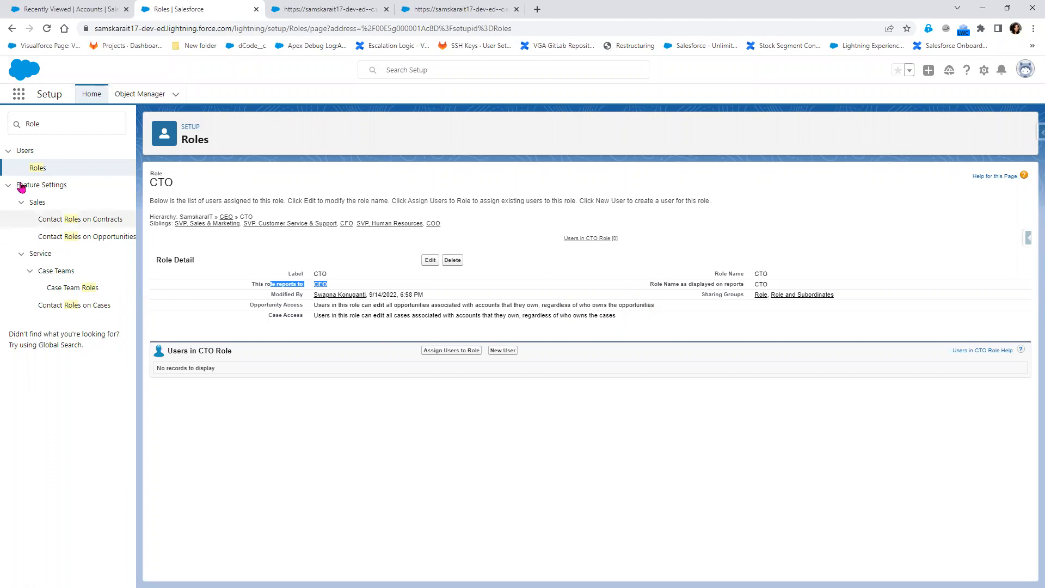
click(38, 168)
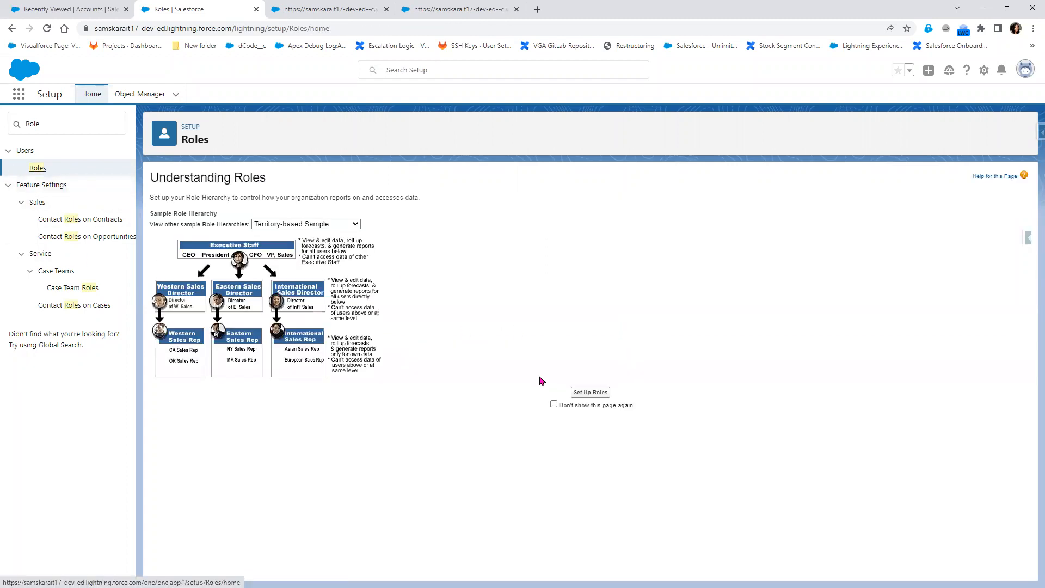
- Create and save a VP role under CTO with VP as label, role name and report name
click(591, 392)
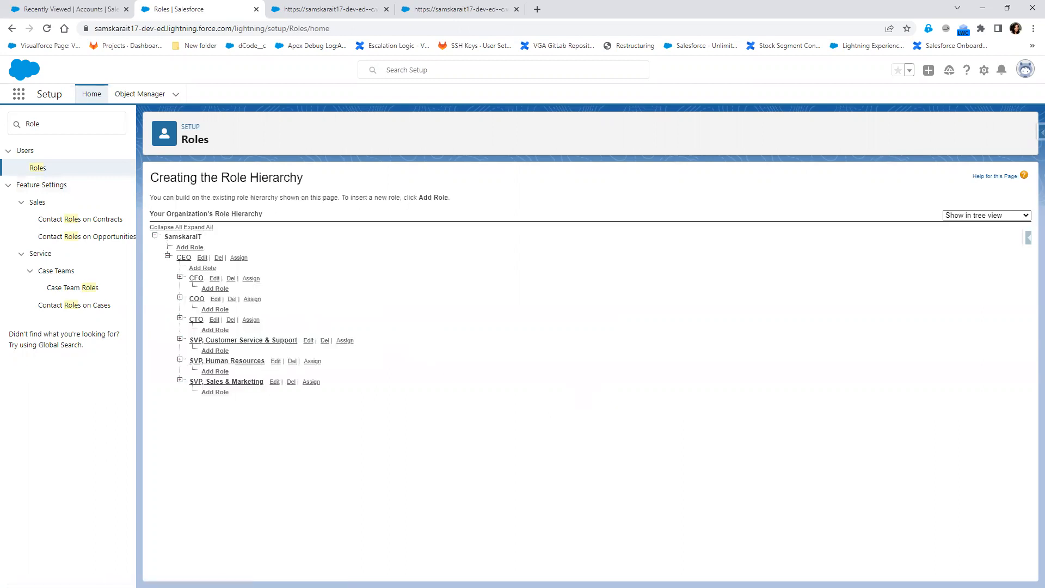
click(211, 331)
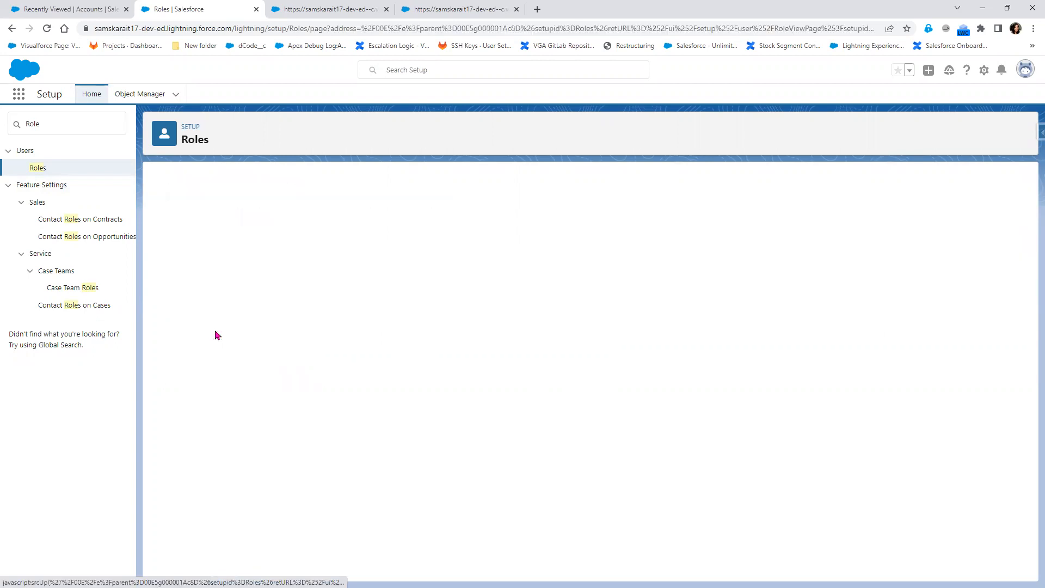
click(355, 230)
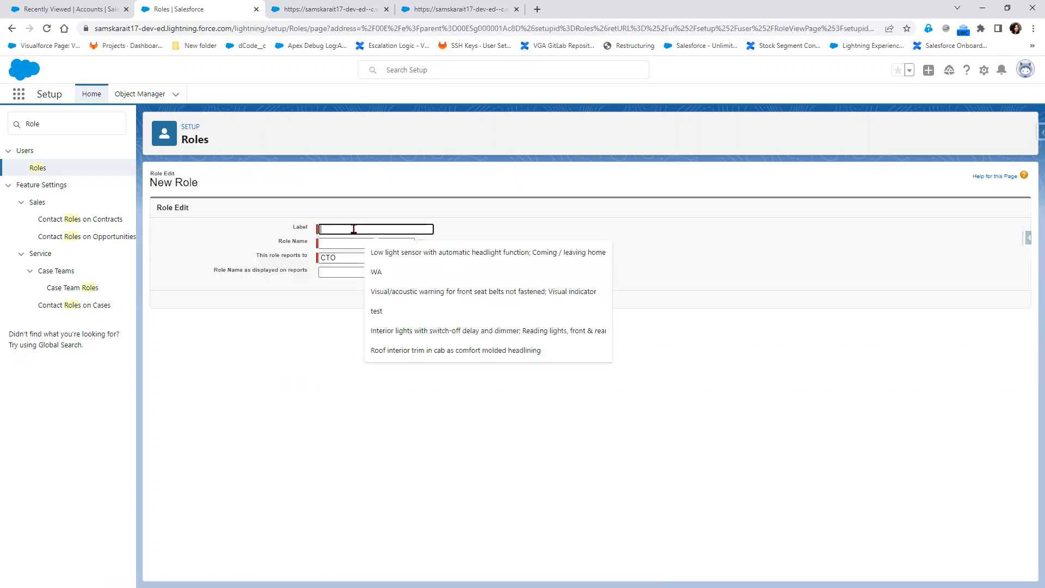
text(VP)
click(334, 243)
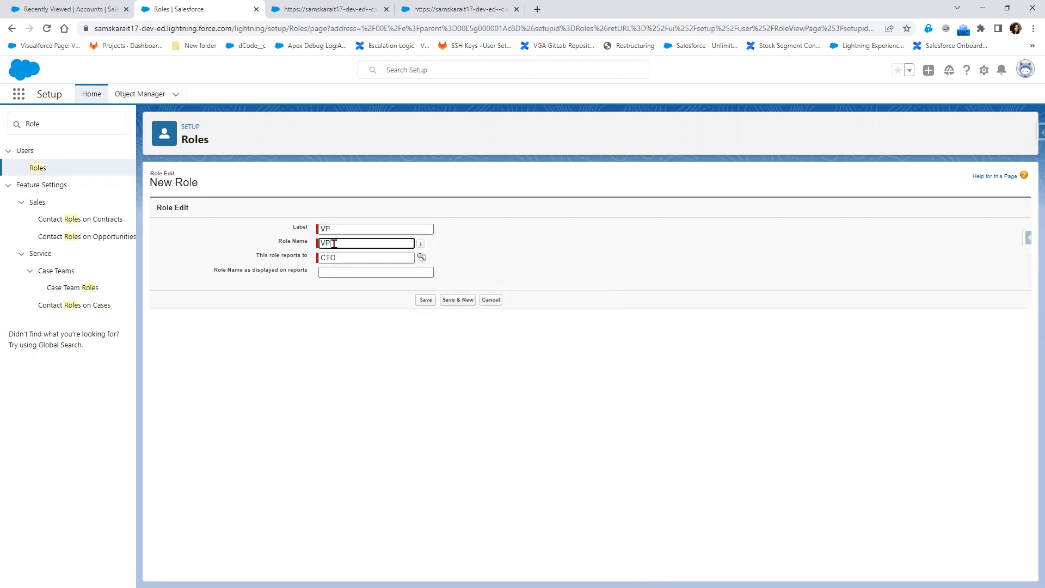
click(345, 271)
click(374, 315)
click(426, 299)
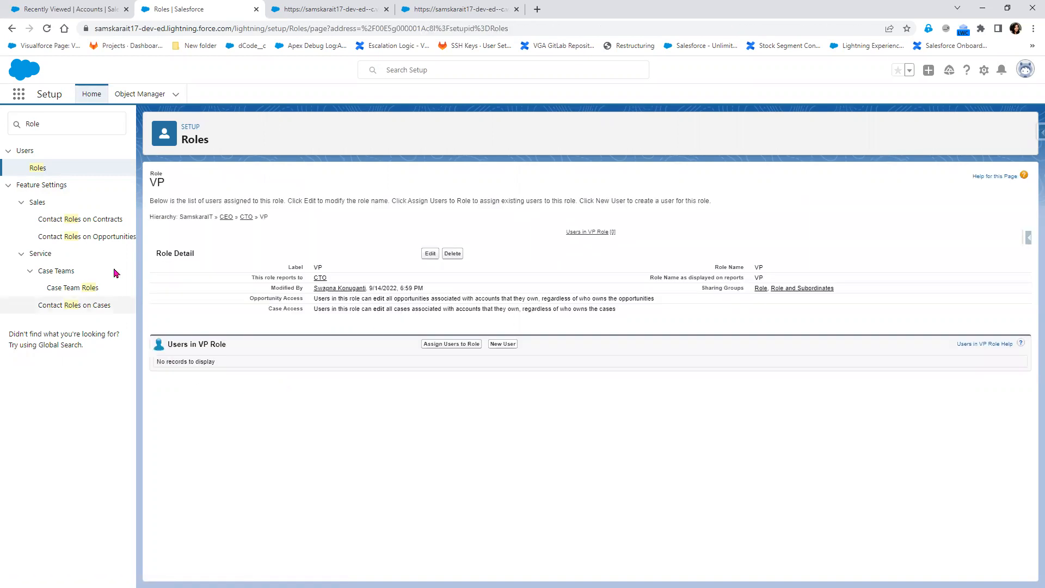
- Reopen the role hierarchy tree and expand CTO to show VP
click(42, 170)
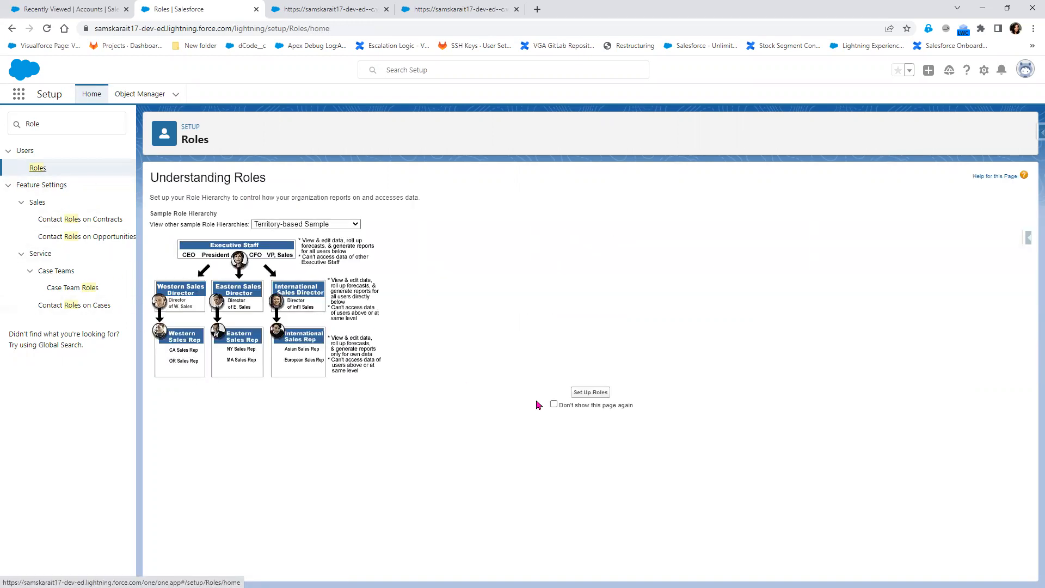
click(592, 392)
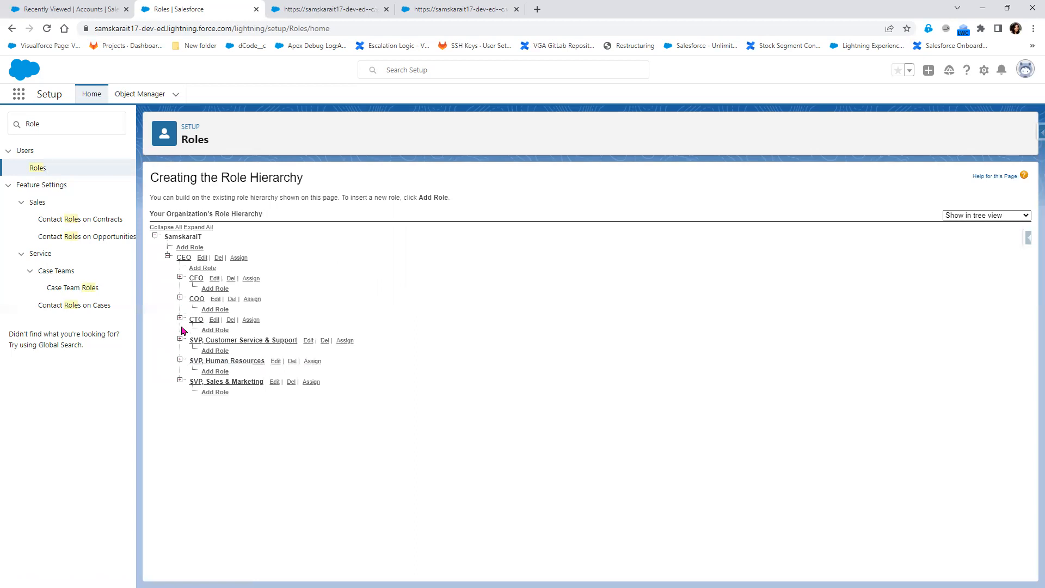
click(180, 319)
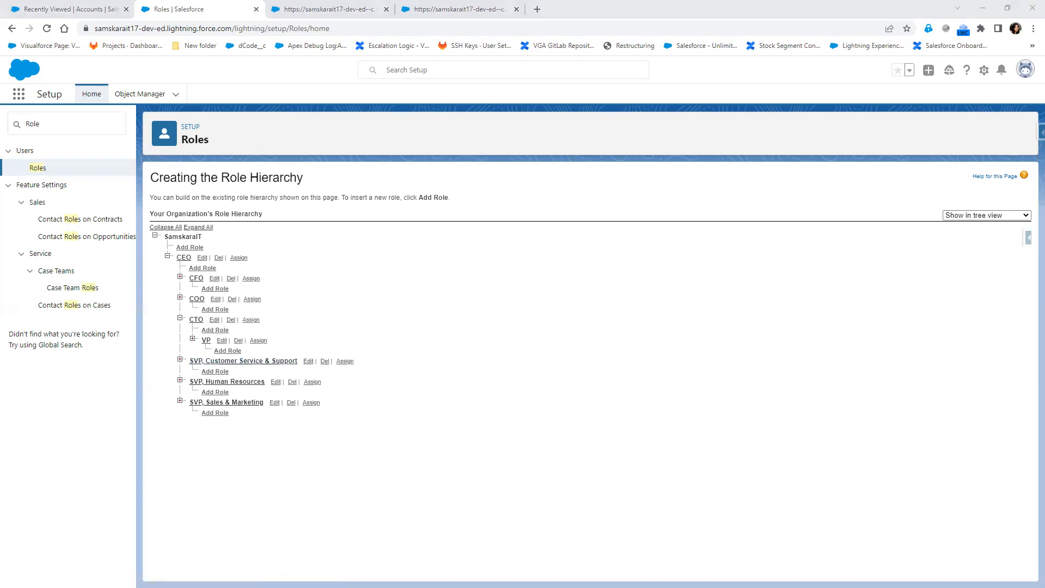
- Snip the CEO-to-VP sketch from the notes and place it beside the Salesforce role tree
key(alt+Tab)
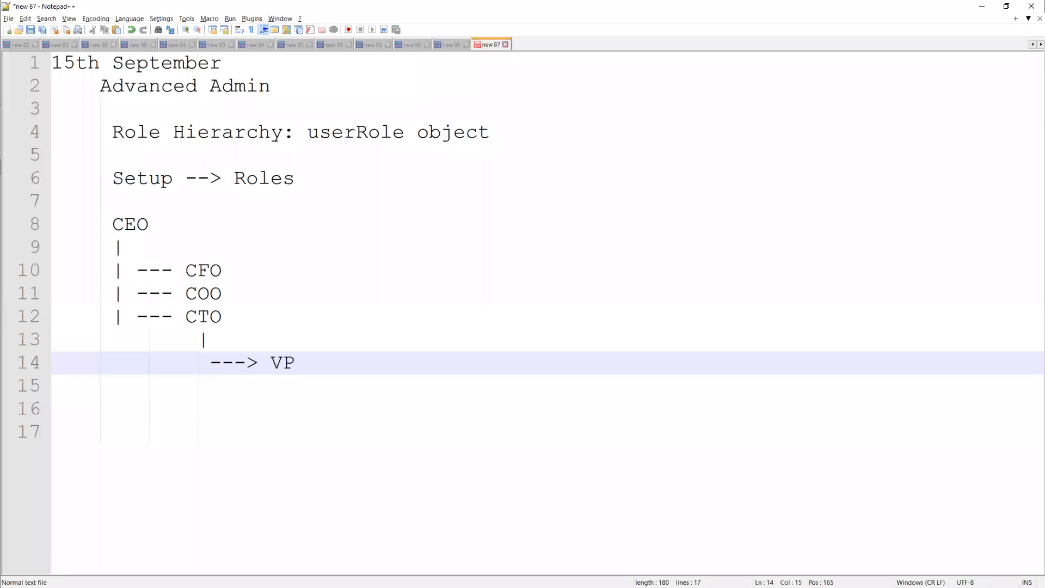
key(alt+Tab)
click(77, 38)
drag(97, 214, 321, 381)
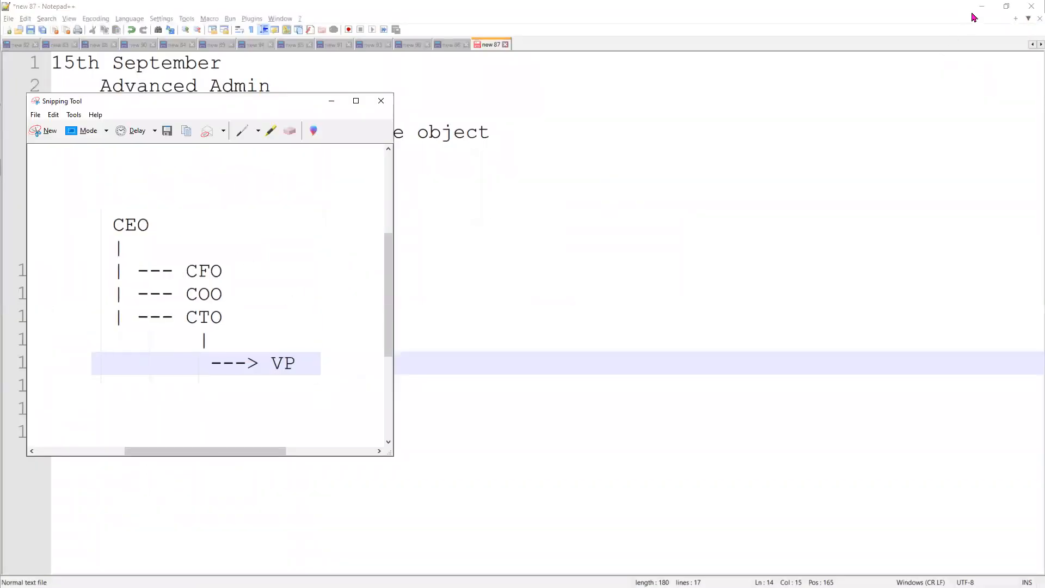
click(981, 7)
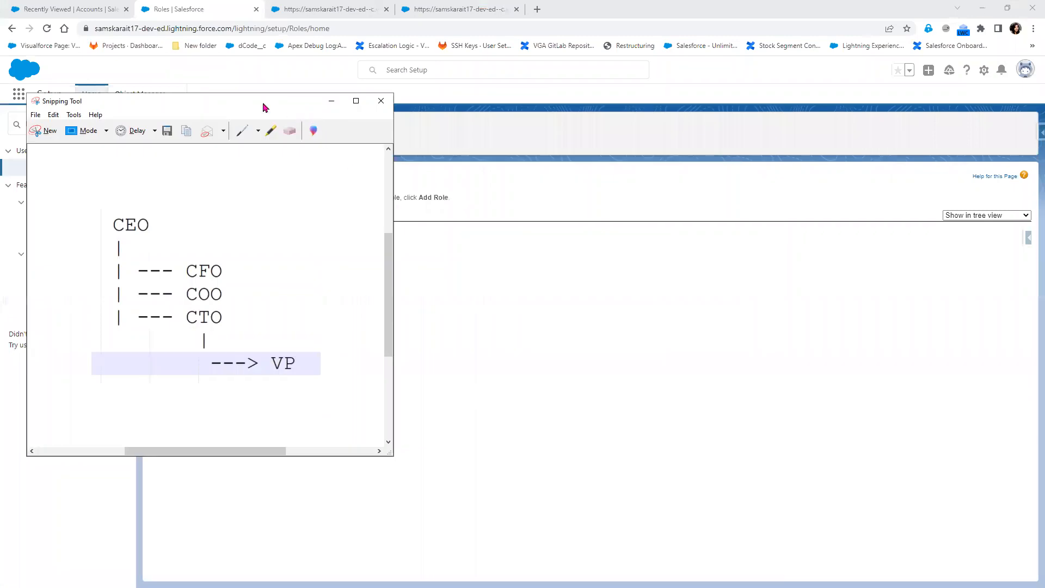
drag(262, 102, 623, 117)
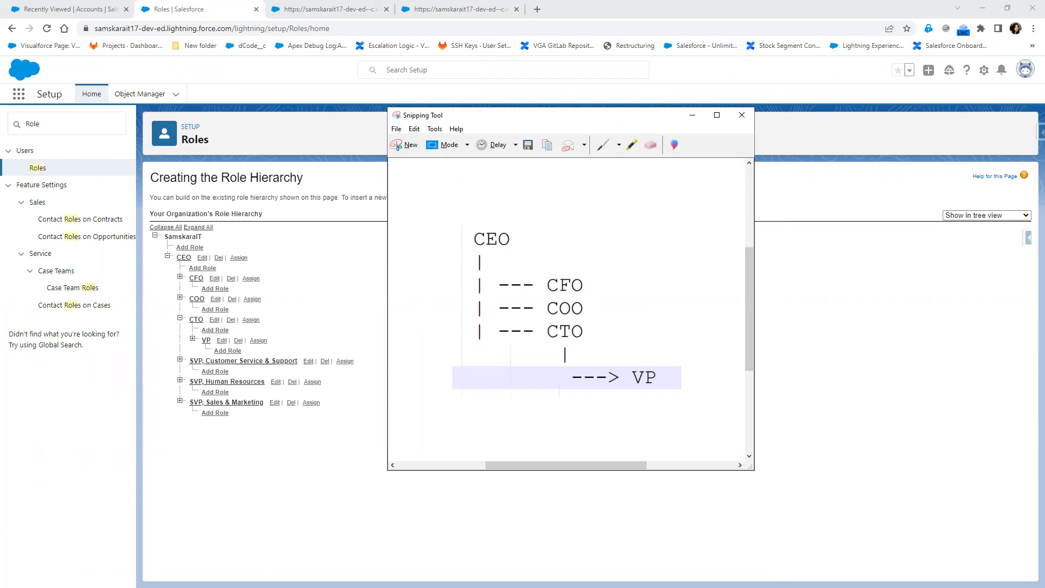
- Search Setup for 'User' and open the Users page
click(11, 127)
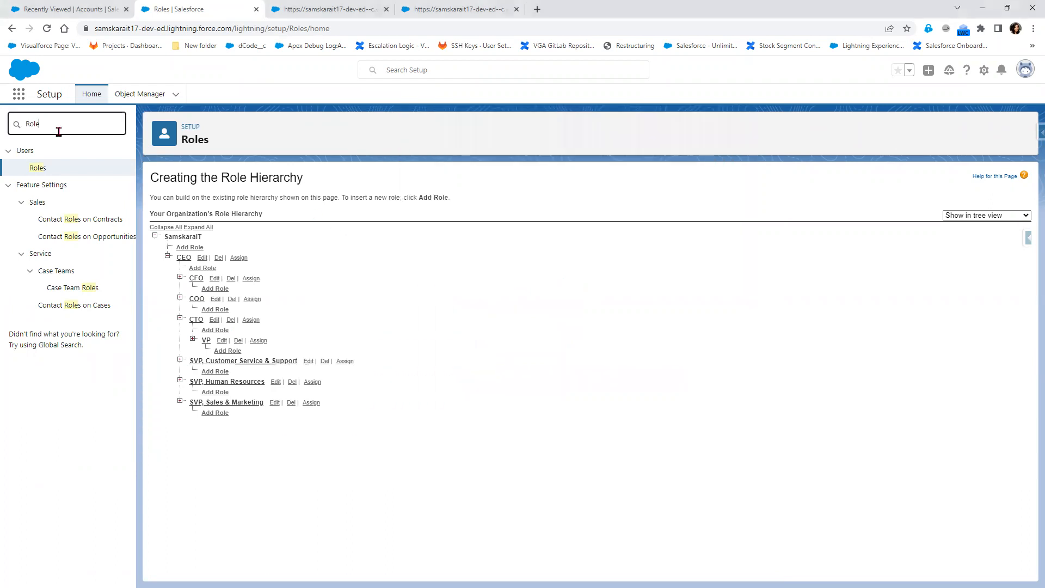
text(User)
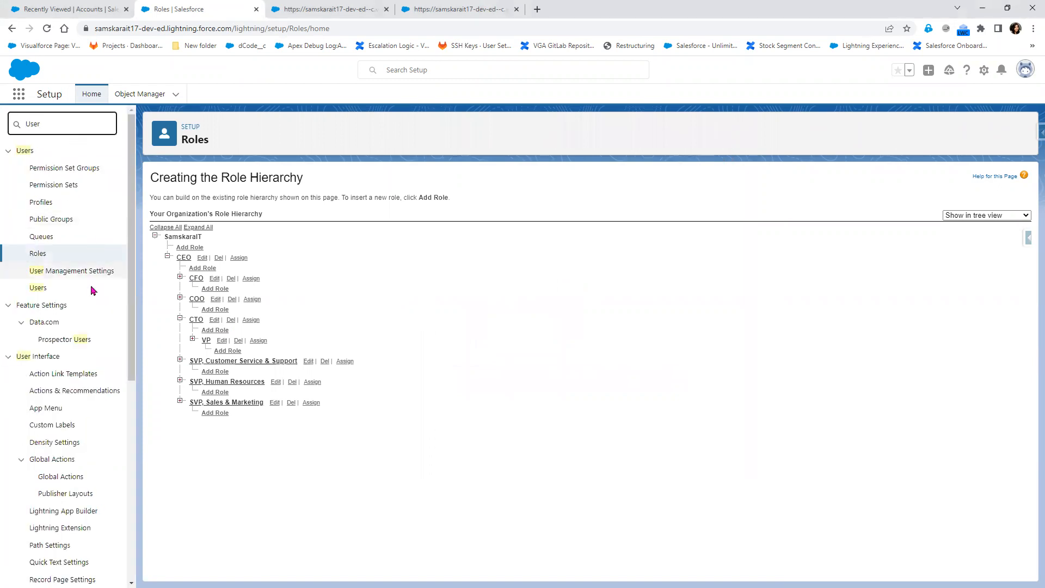
click(38, 304)
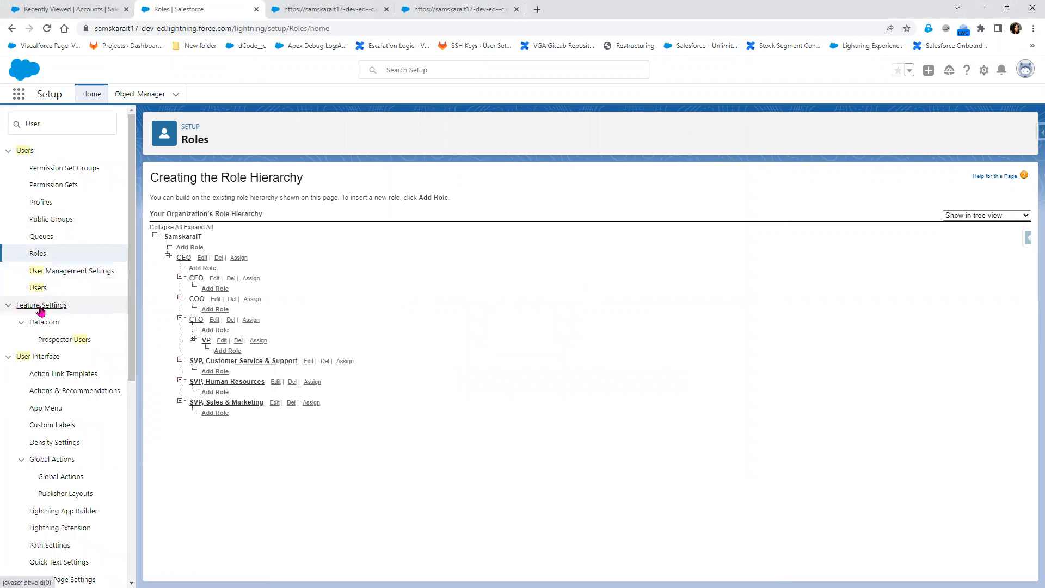
ctrl+click(38, 291)
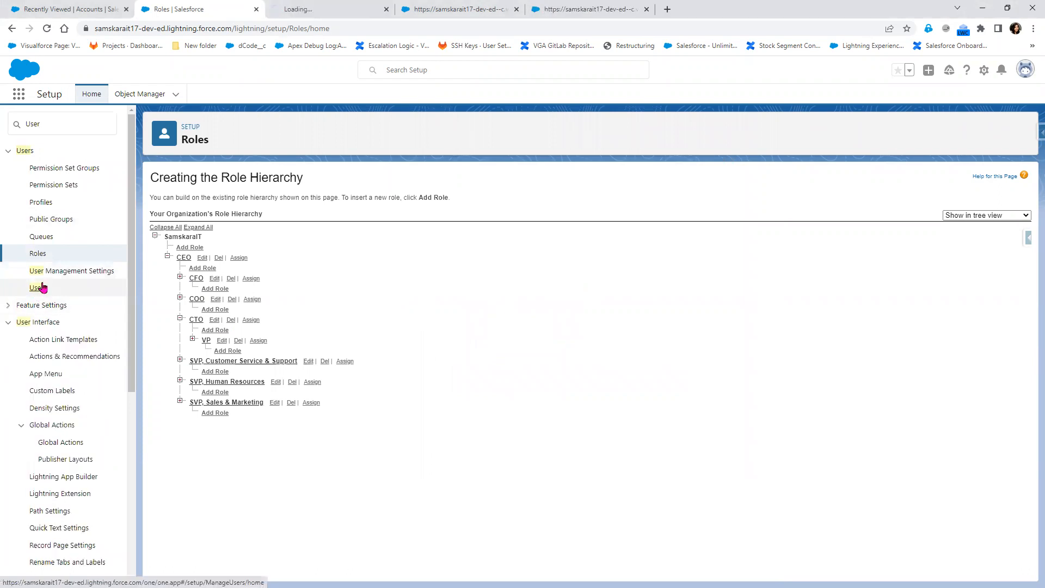
click(332, 9)
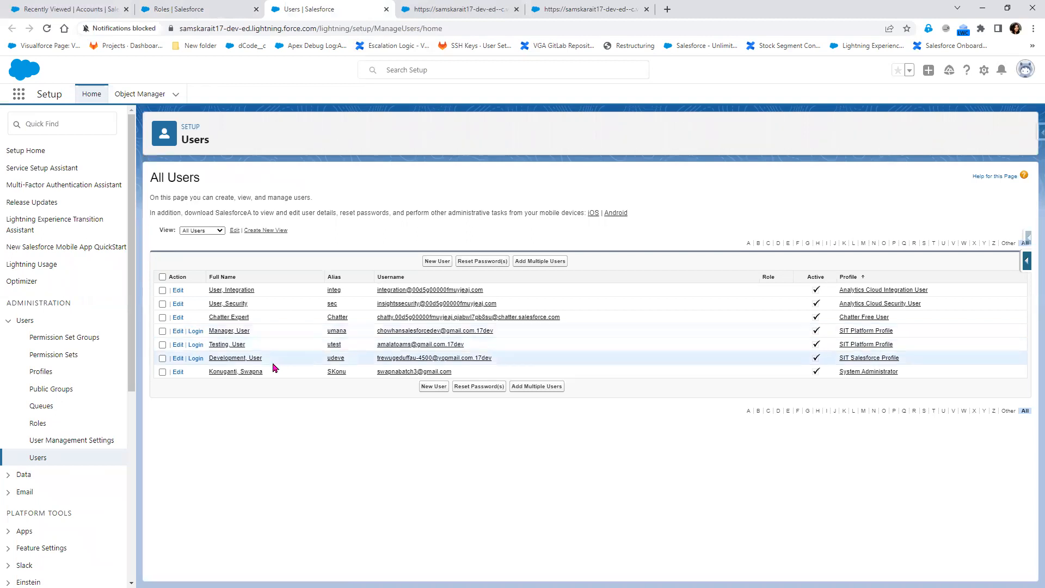
- Start a new user, entering the first name and email address
click(434, 262)
click(343, 237)
text(Custo)
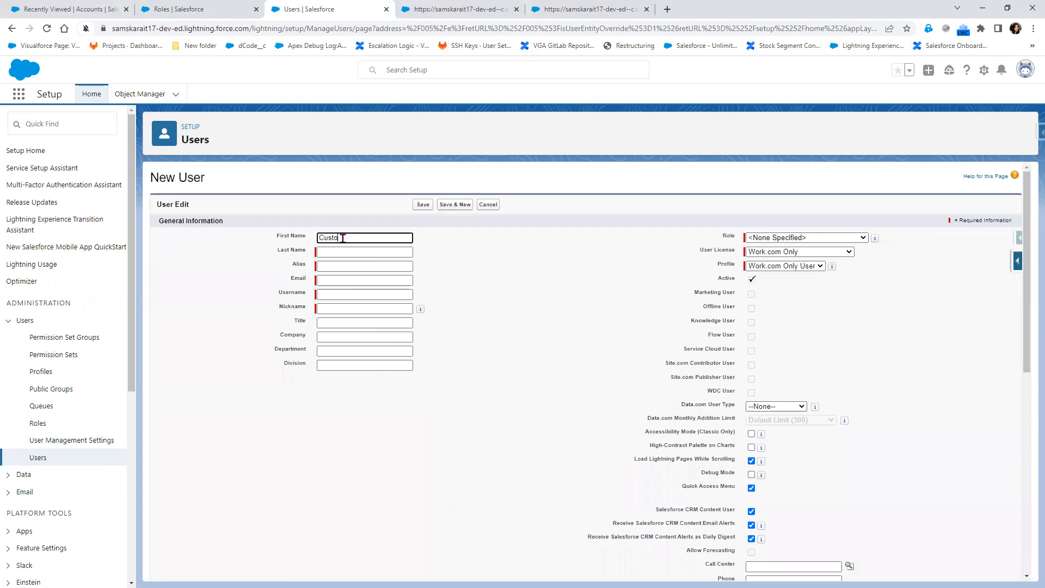
key(Tab)
key(Tab)
key(Tab)
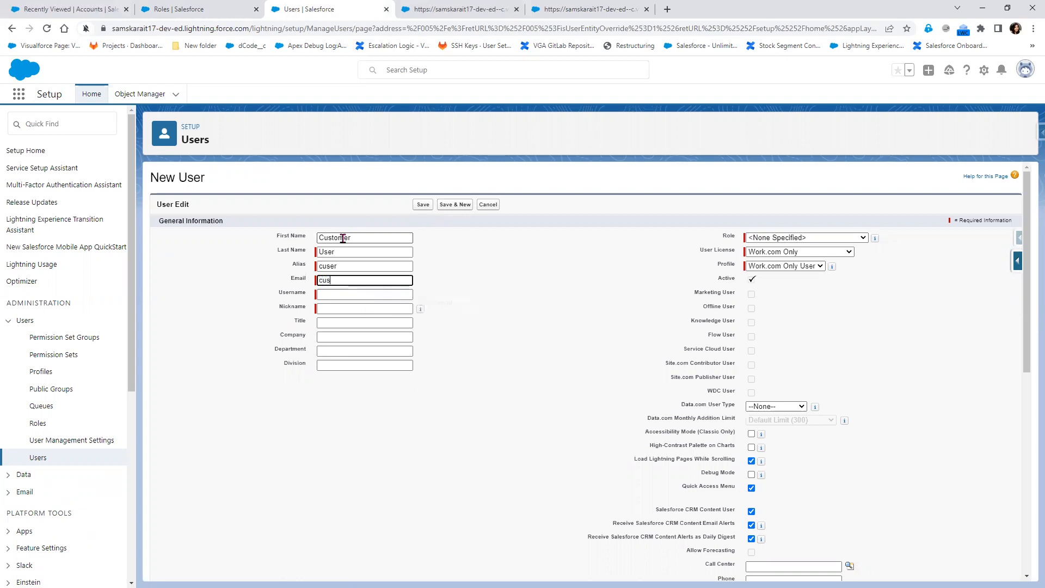
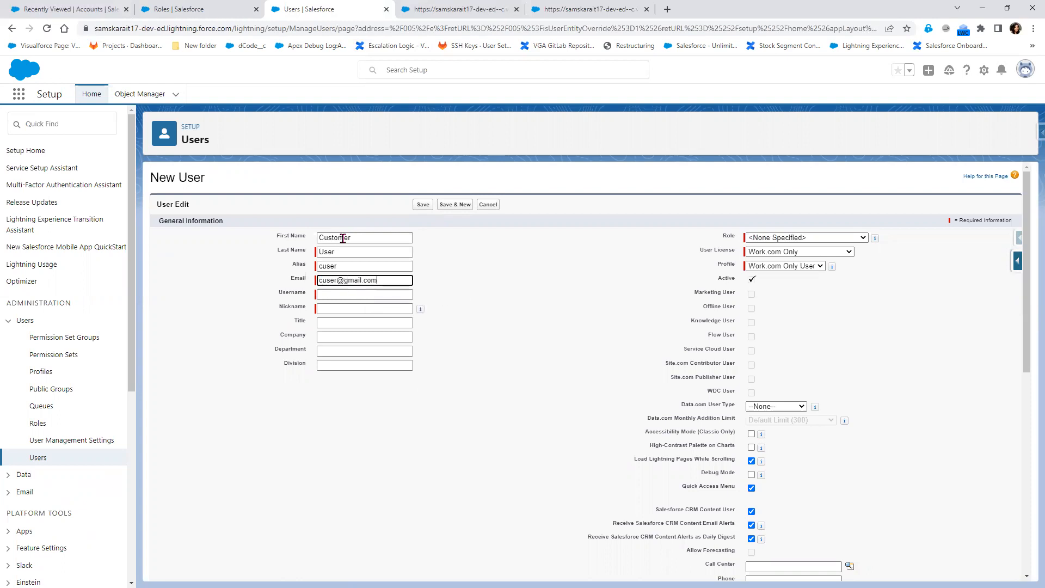
key(Tab)
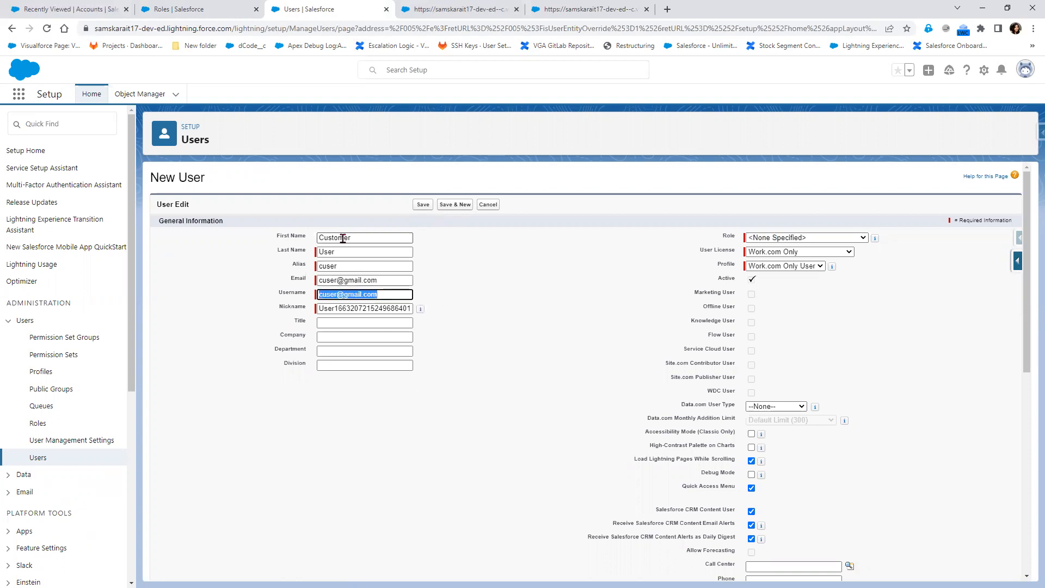
- Assign Salesforce Platform licence and SIT Platform Profile, fix the duplicate username, and save
click(831, 253)
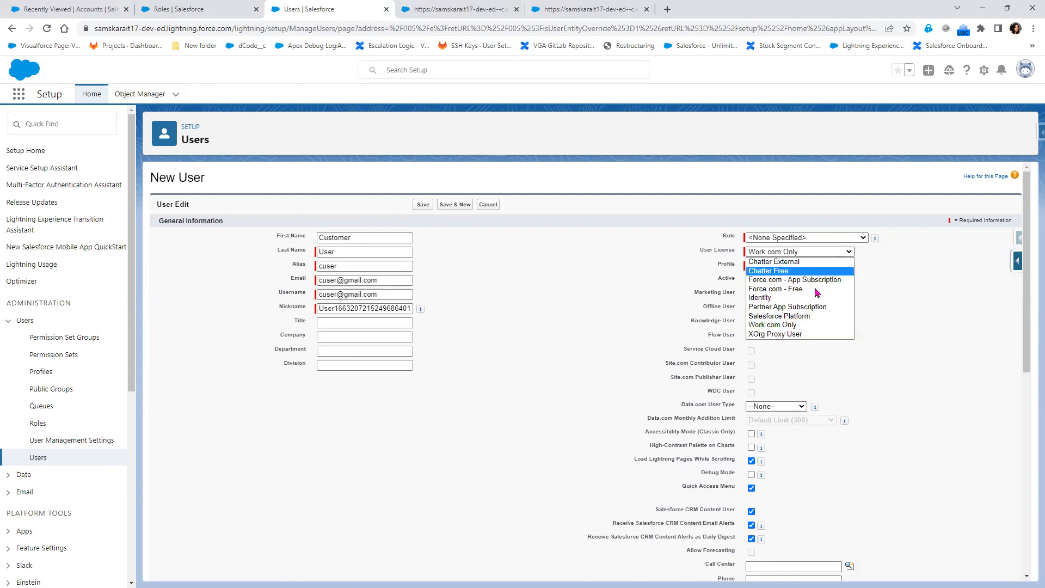
click(800, 315)
click(795, 266)
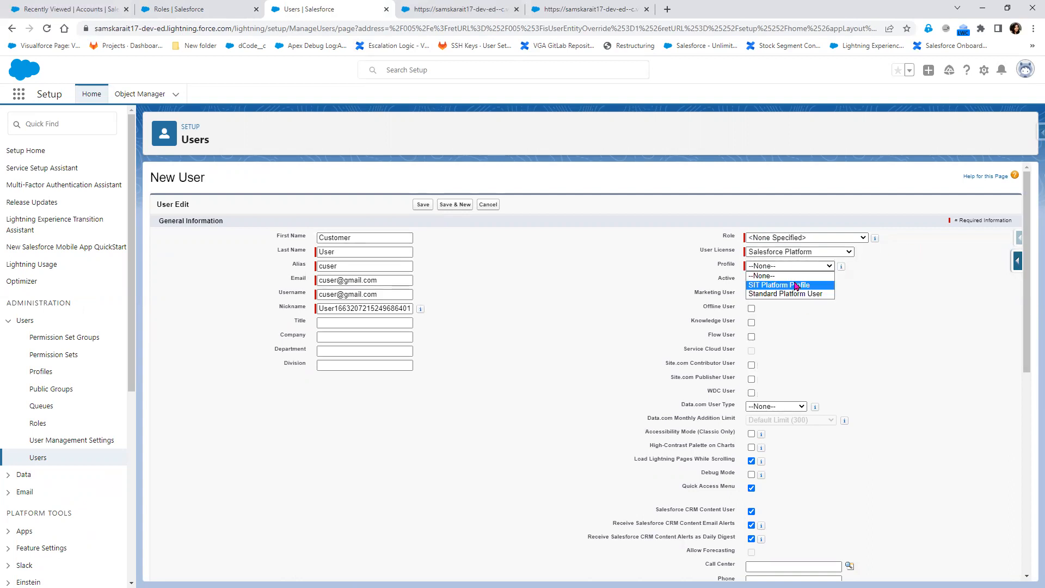
click(796, 285)
click(427, 207)
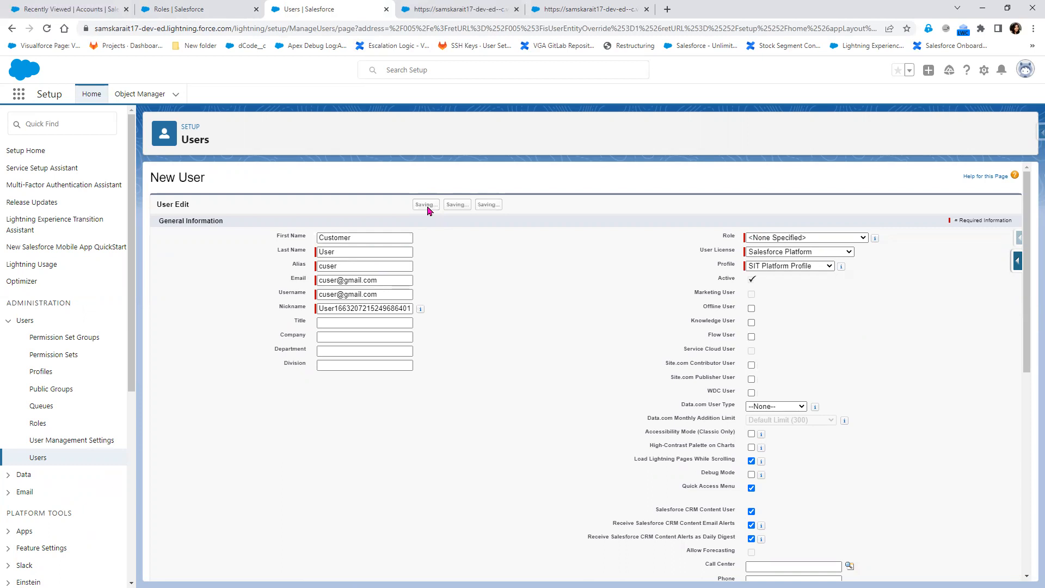
click(385, 307)
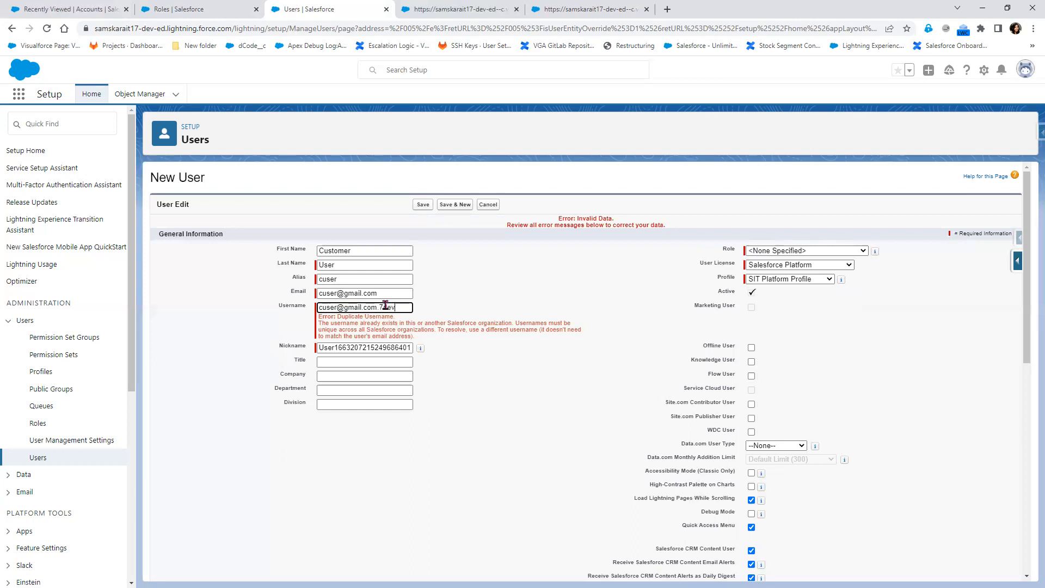
click(423, 204)
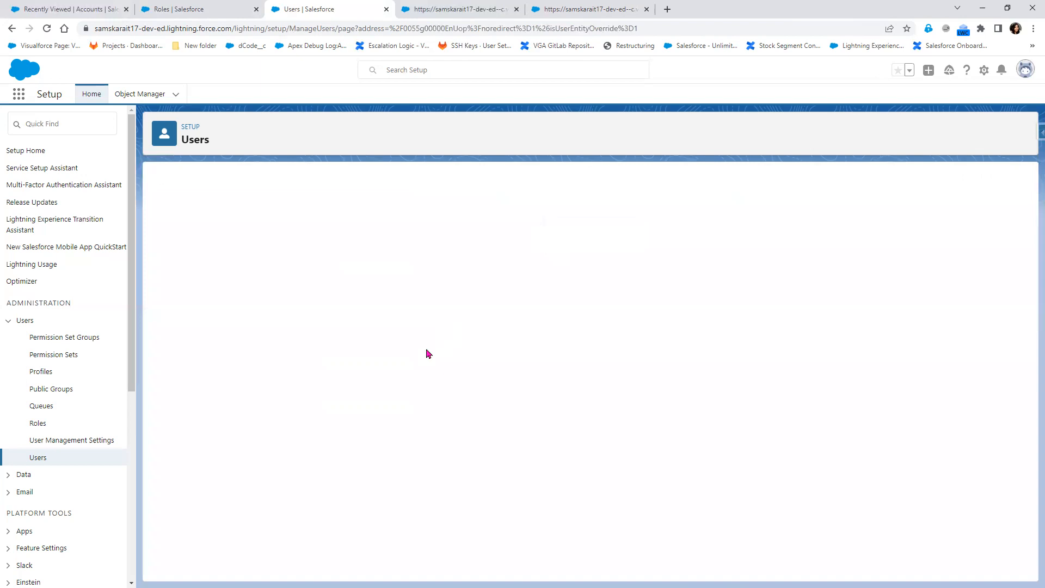
click(44, 459)
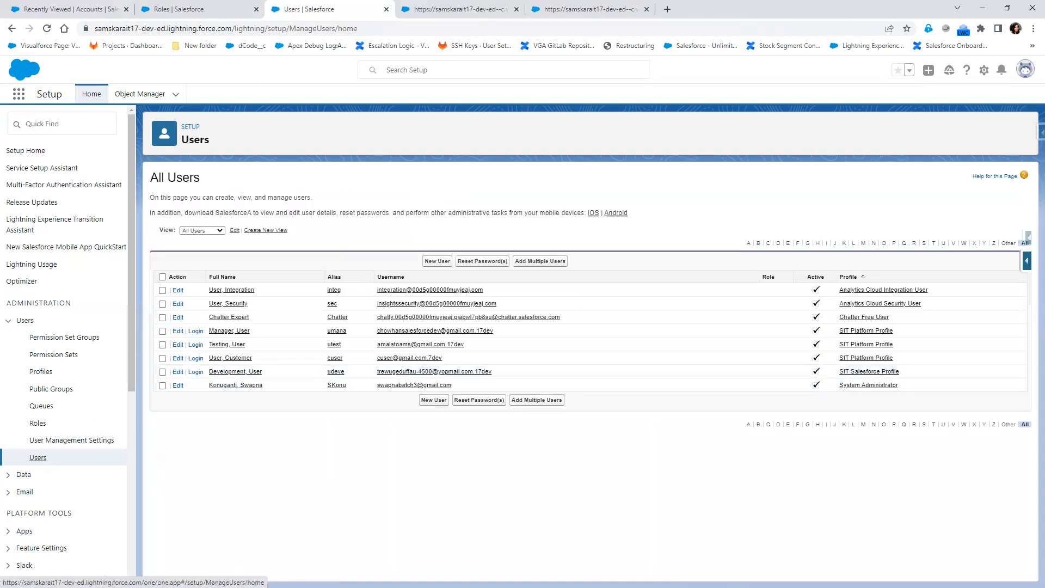
- Annotate VP as '(Testing User)' and CTO as '(Development User)' in the notes
key(alt+Tab)
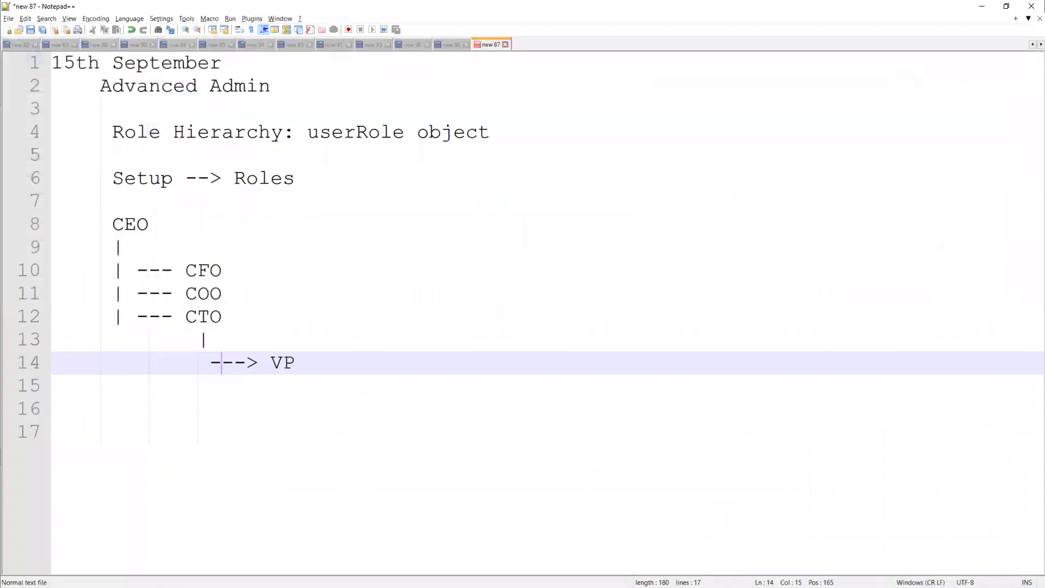
click(222, 269)
click(329, 361)
text((Testing )
text(User)
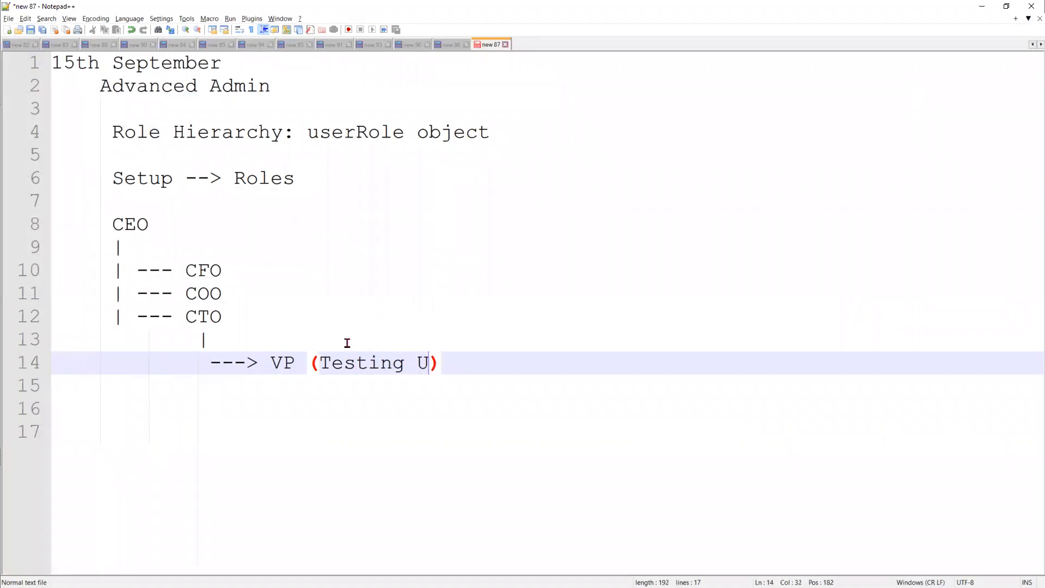
key(alt+Tab)
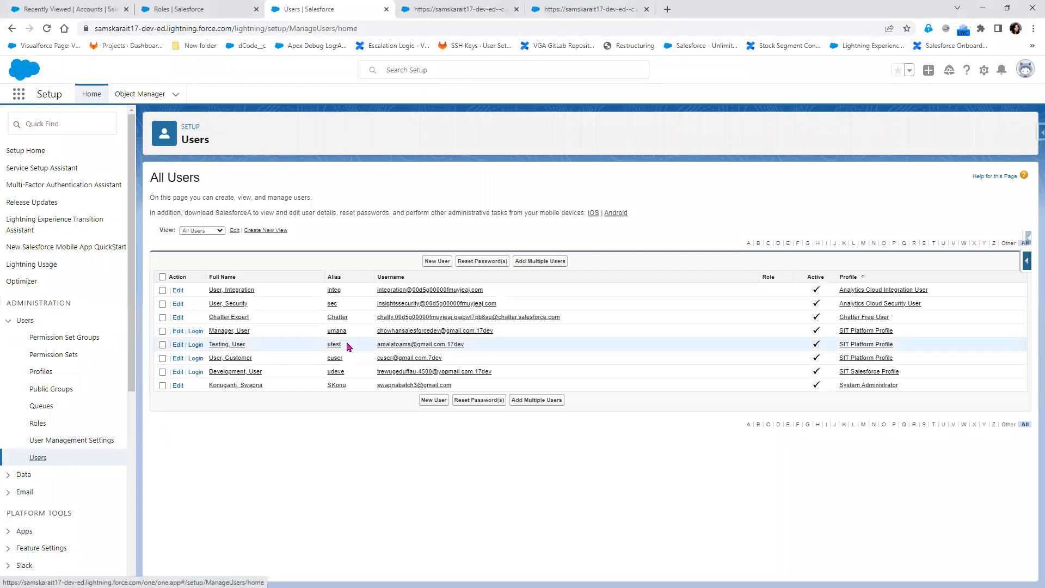
key(alt+Tab)
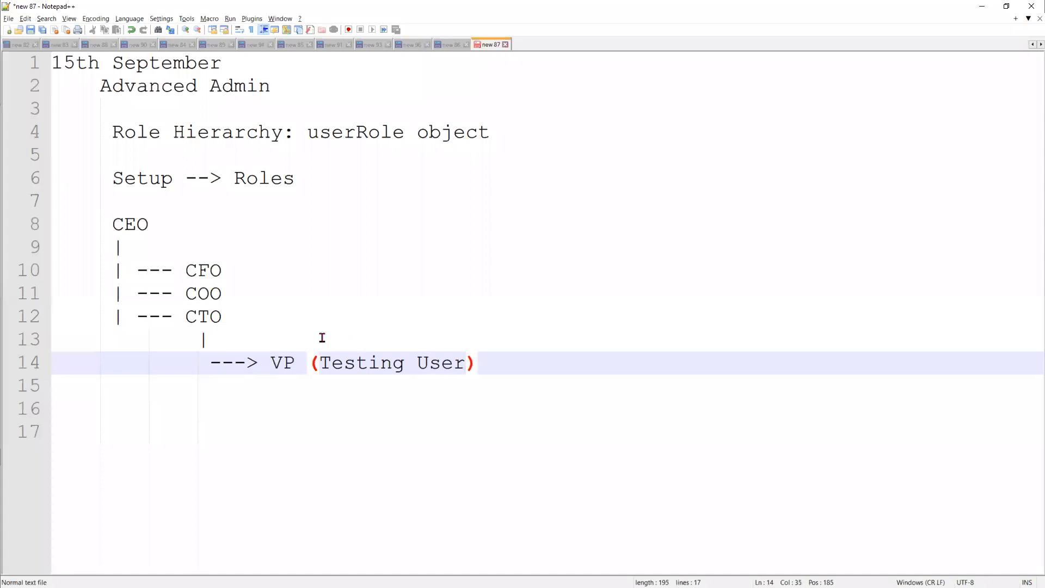
click(277, 318)
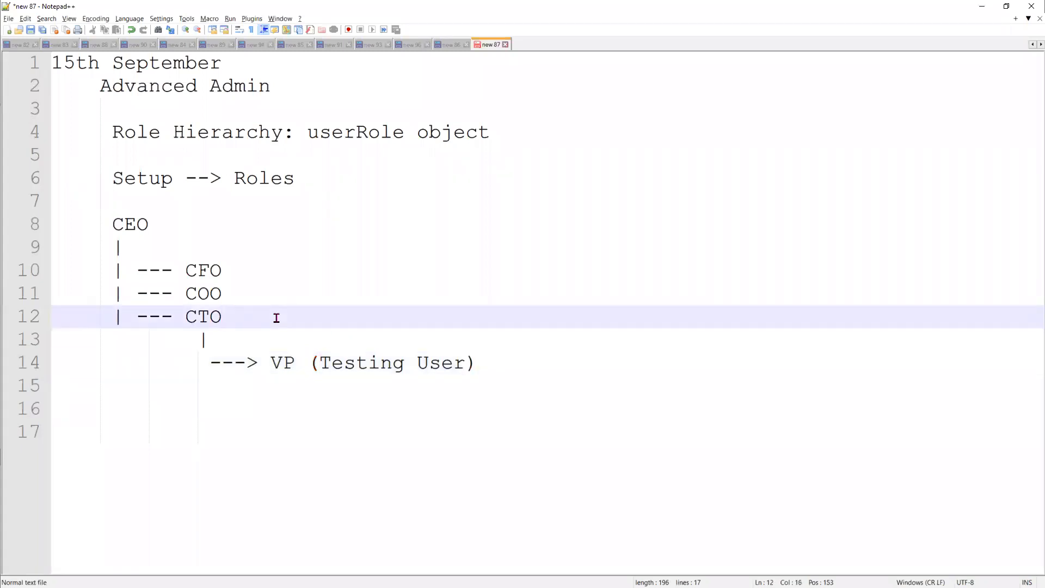
text((Develop)
text(ment User)
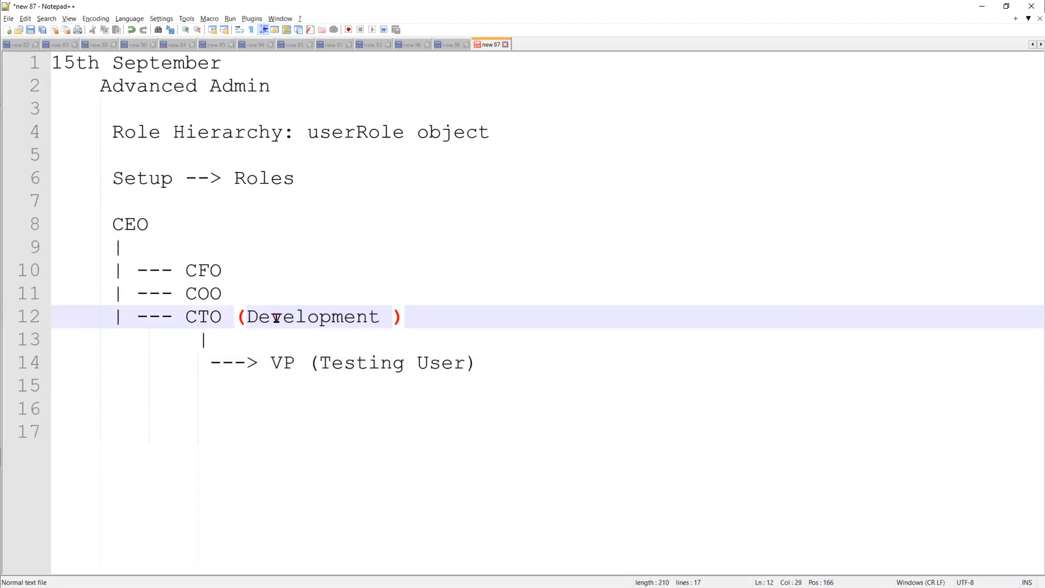
- Annotate COO '(Customer user)', CFO '(Manger user)' and CEO '(admin)'
click(252, 294)
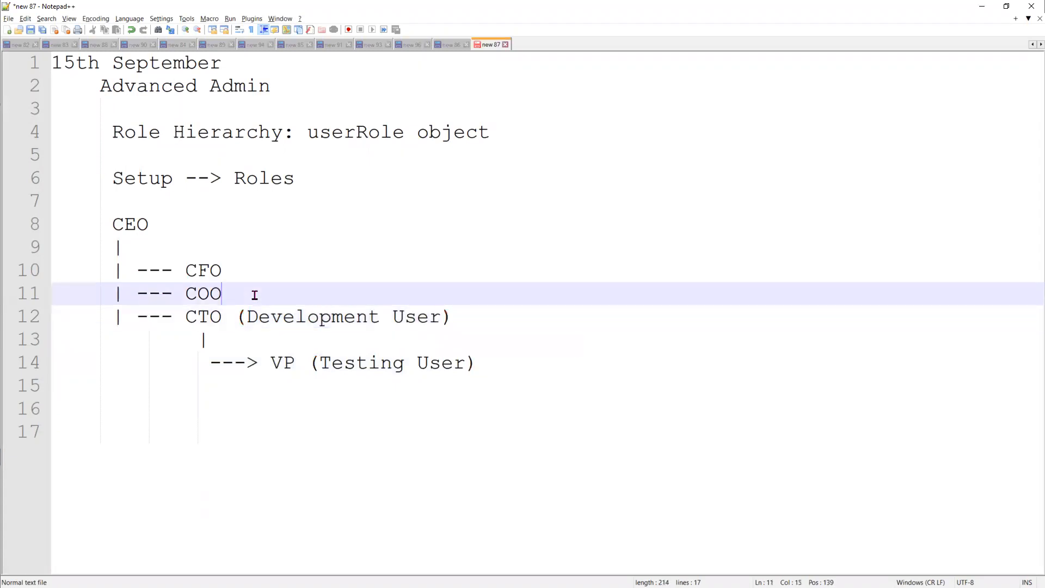
text((Cus)
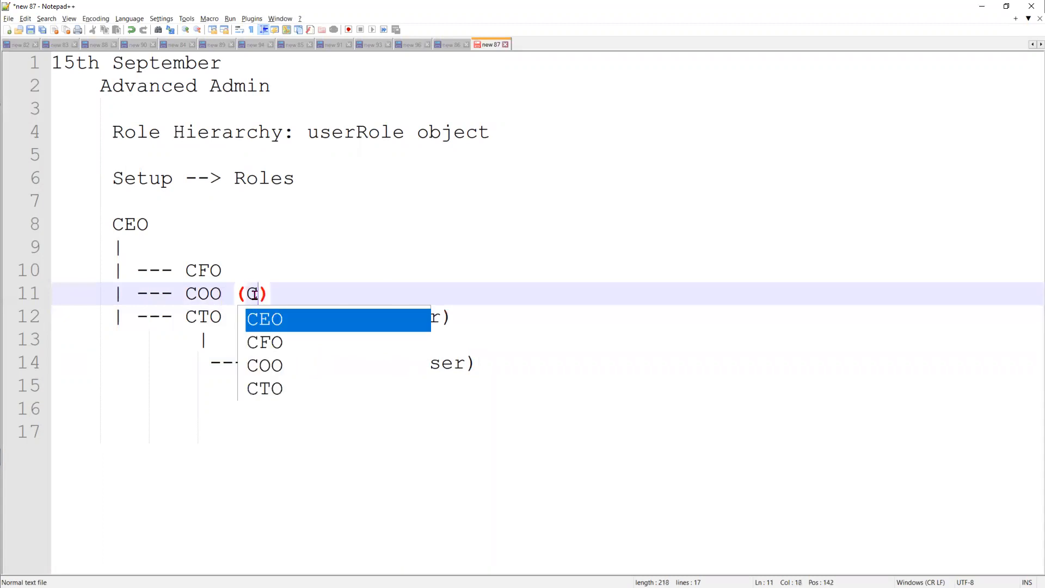
text(tomer us)
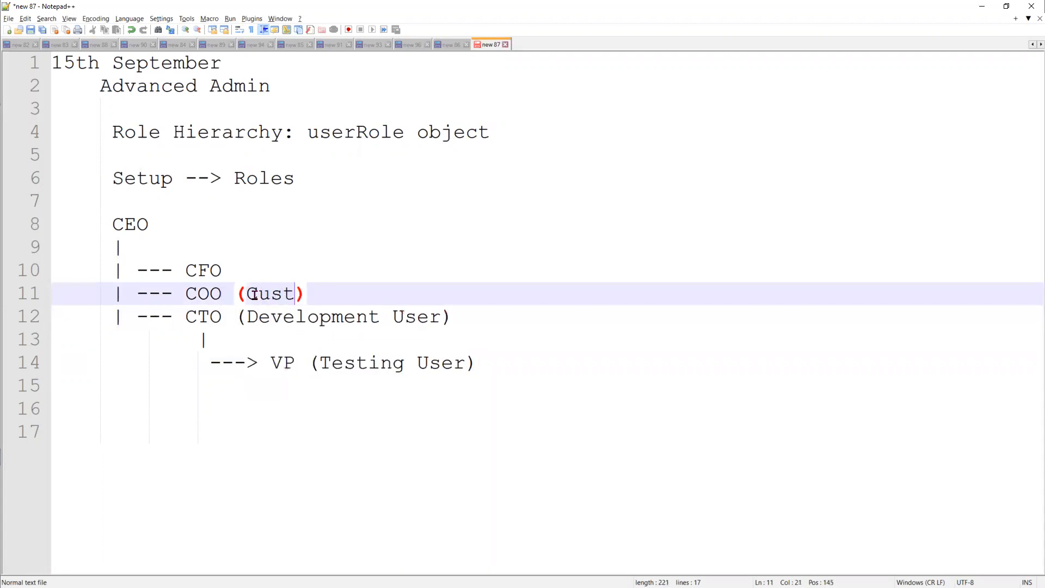
text(er)
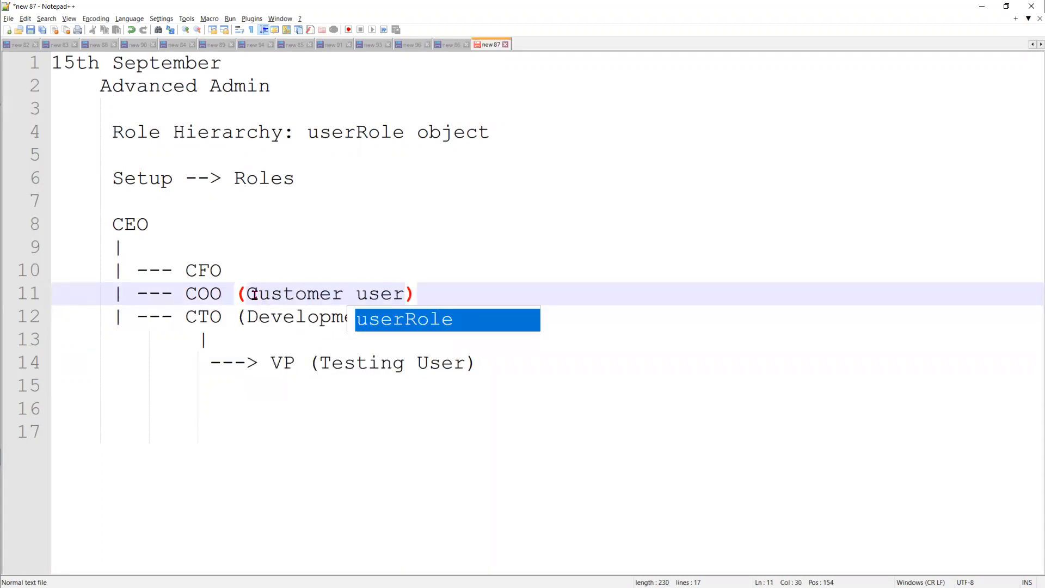
click(292, 273)
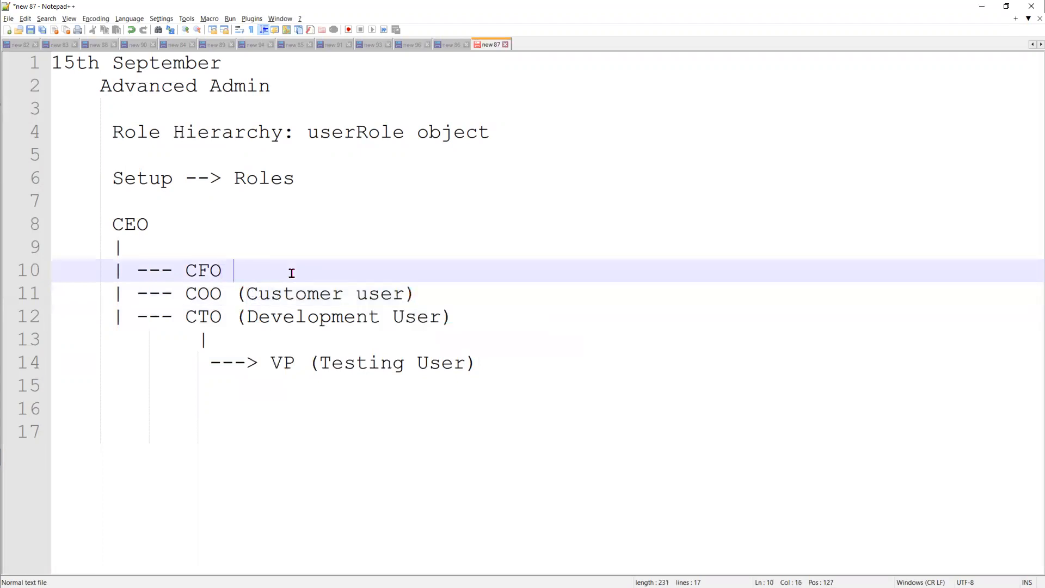
text((Mang)
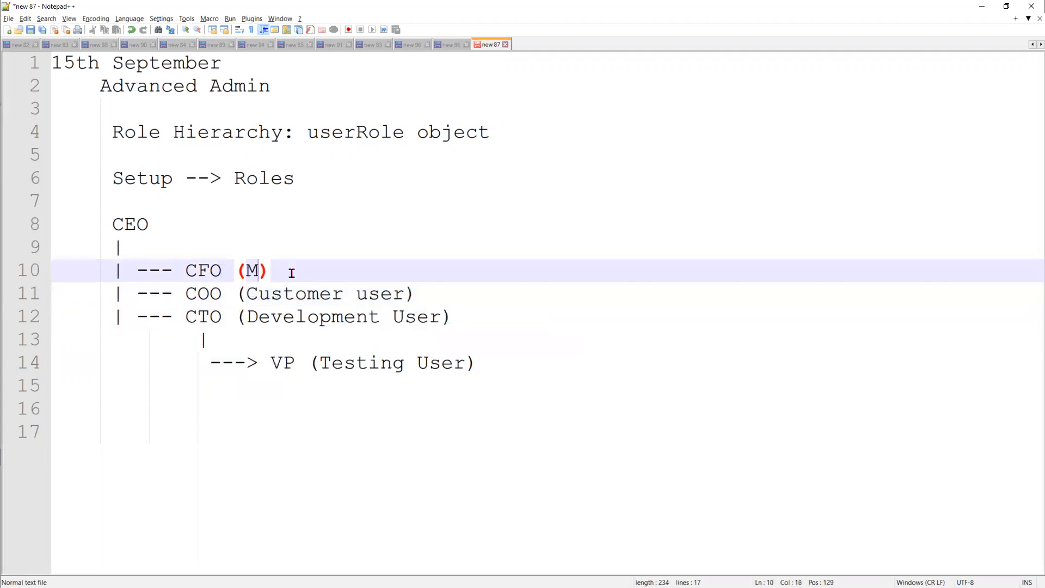
text(er user)
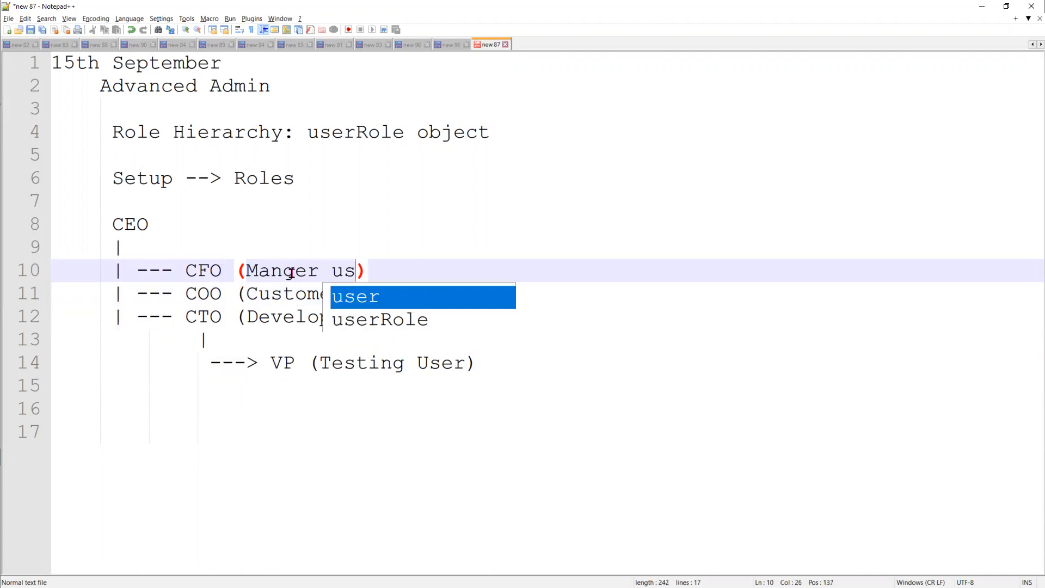
click(180, 226)
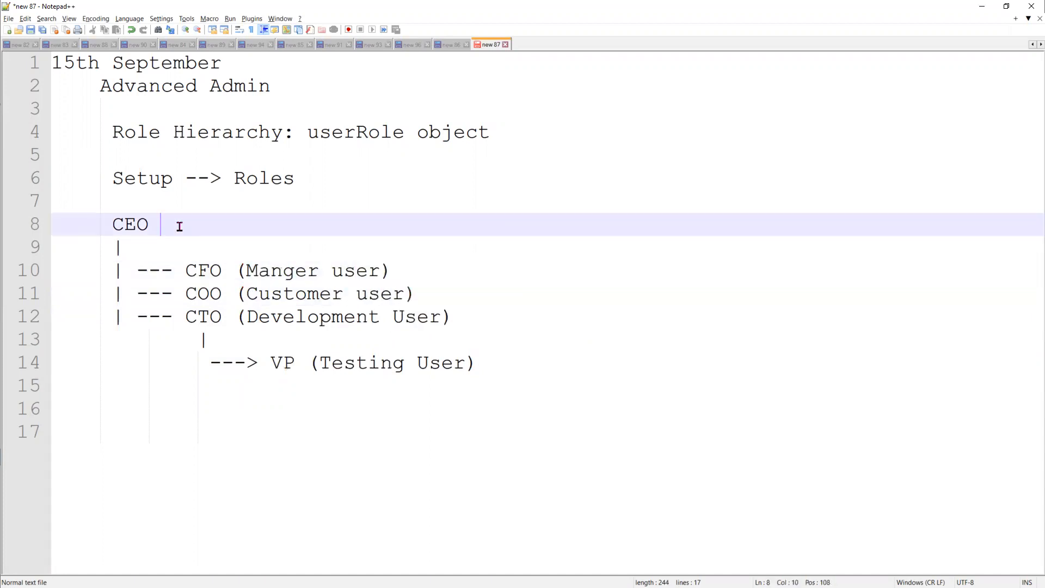
text((admin)
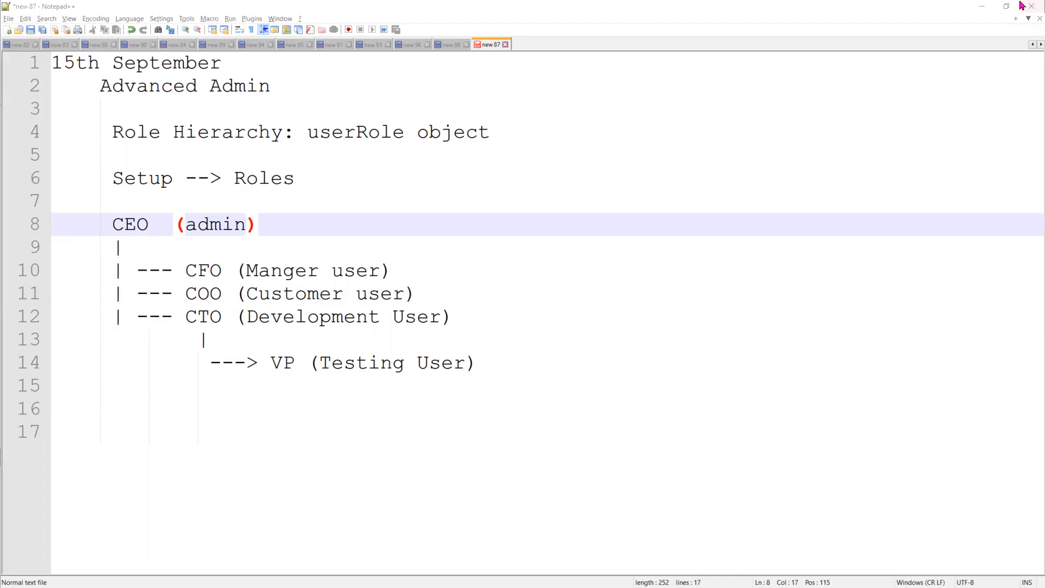
click(982, 6)
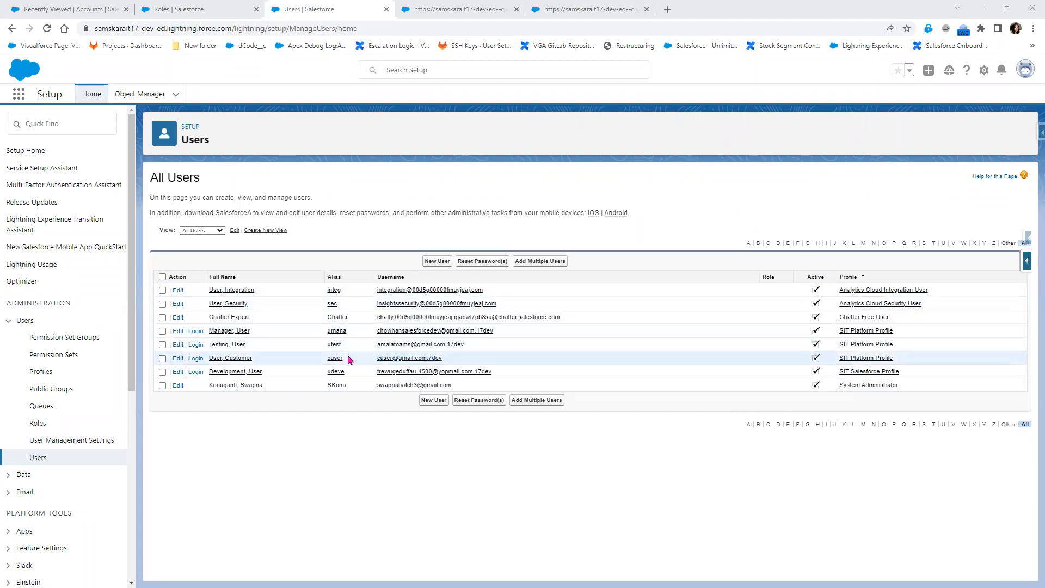
- Assign the CEO role to the System Administrator user, then mark the CFO user in the hierarchy notes
click(1025, 69)
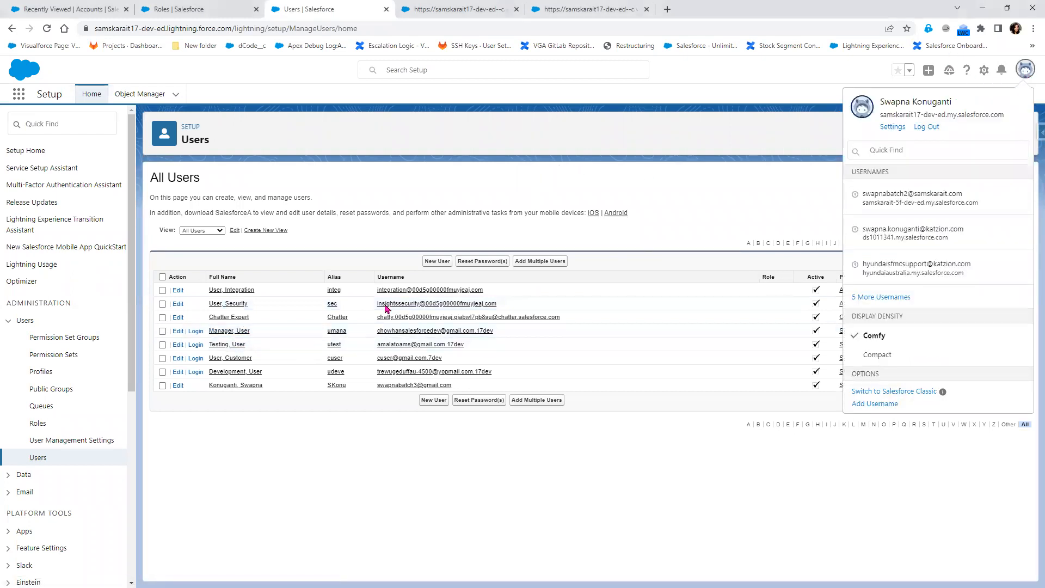
click(178, 386)
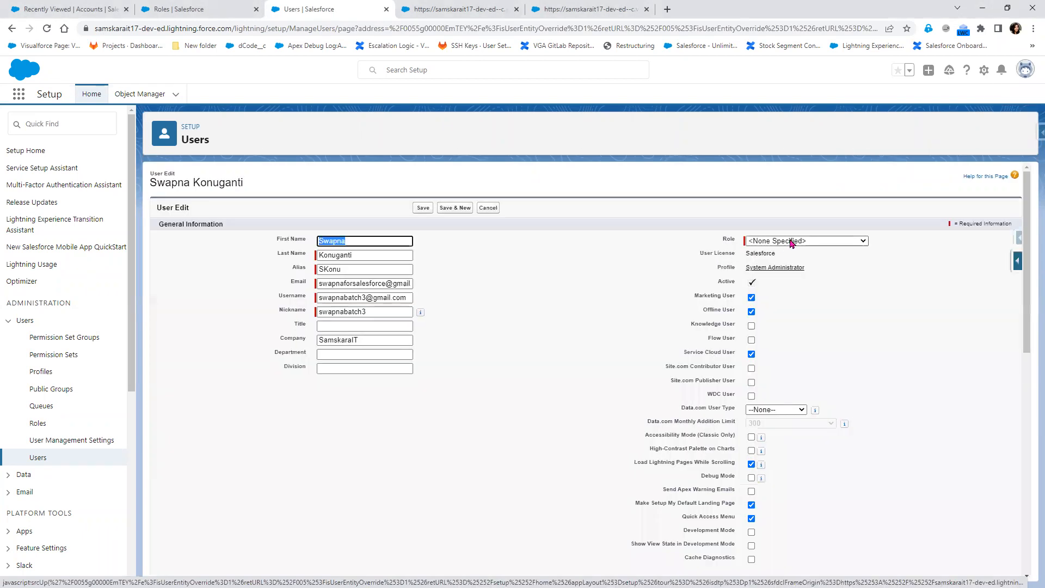
click(795, 240)
click(795, 265)
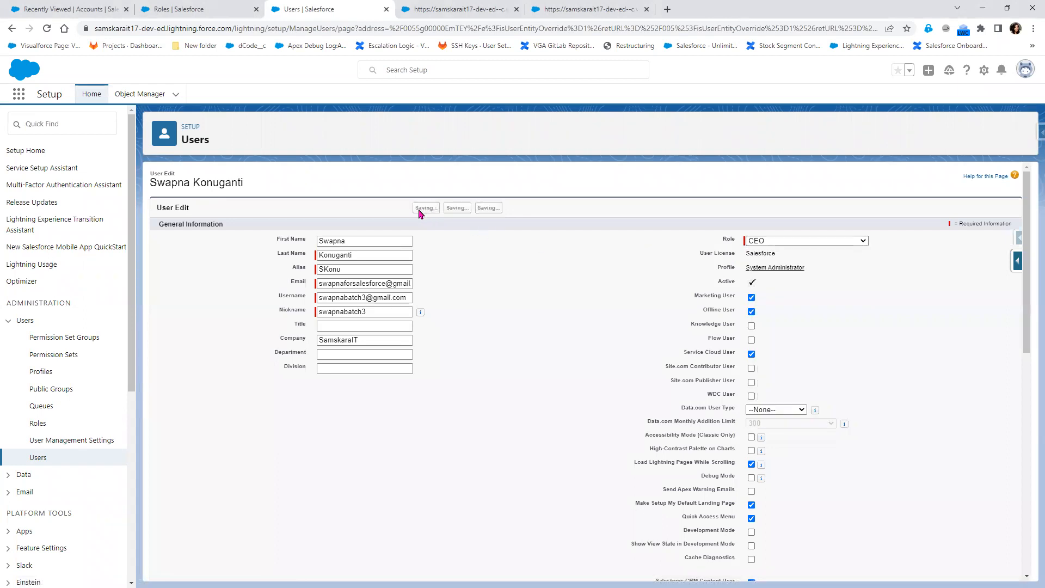
click(423, 207)
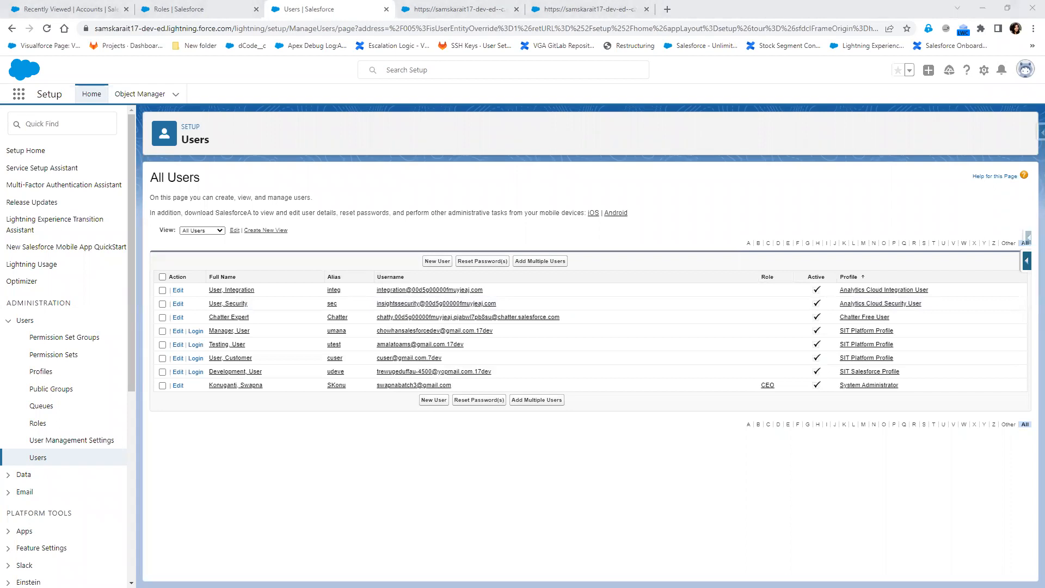
key(alt+Tab)
drag(235, 271, 433, 272)
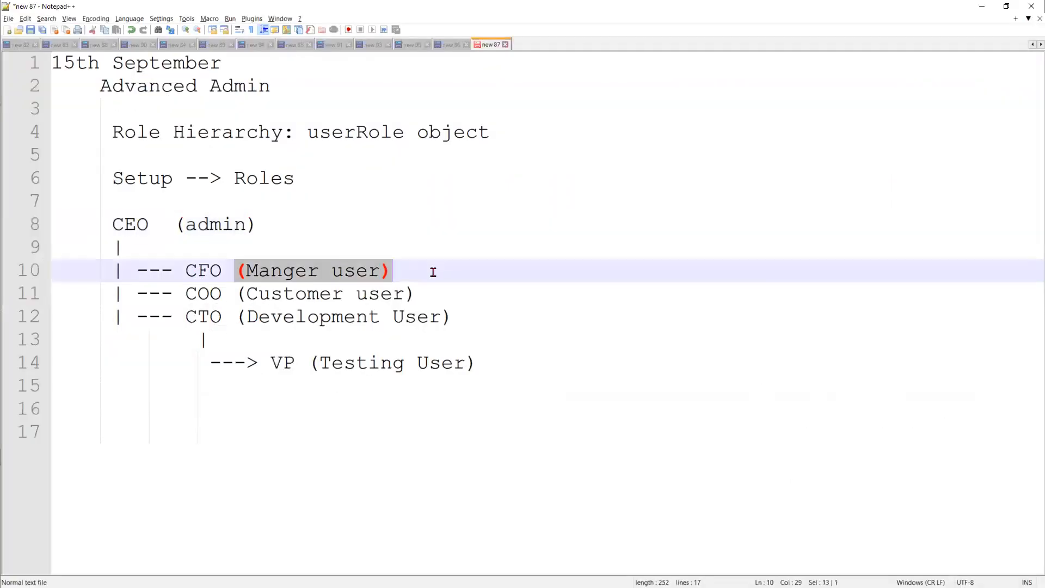
- Set the Manager user's role to CFO and save it
key(alt+Tab)
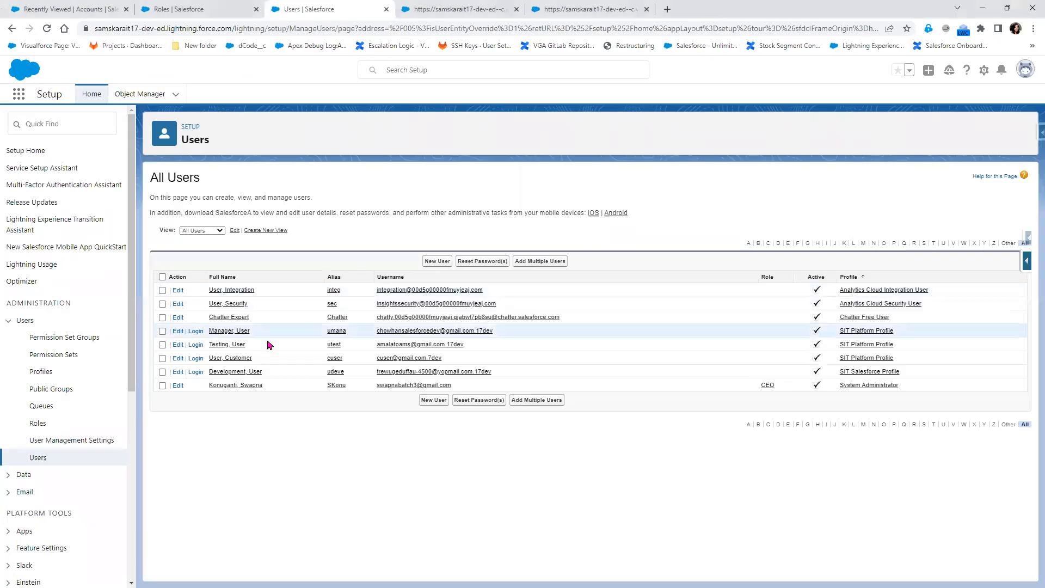
click(181, 331)
click(773, 241)
click(778, 272)
click(426, 209)
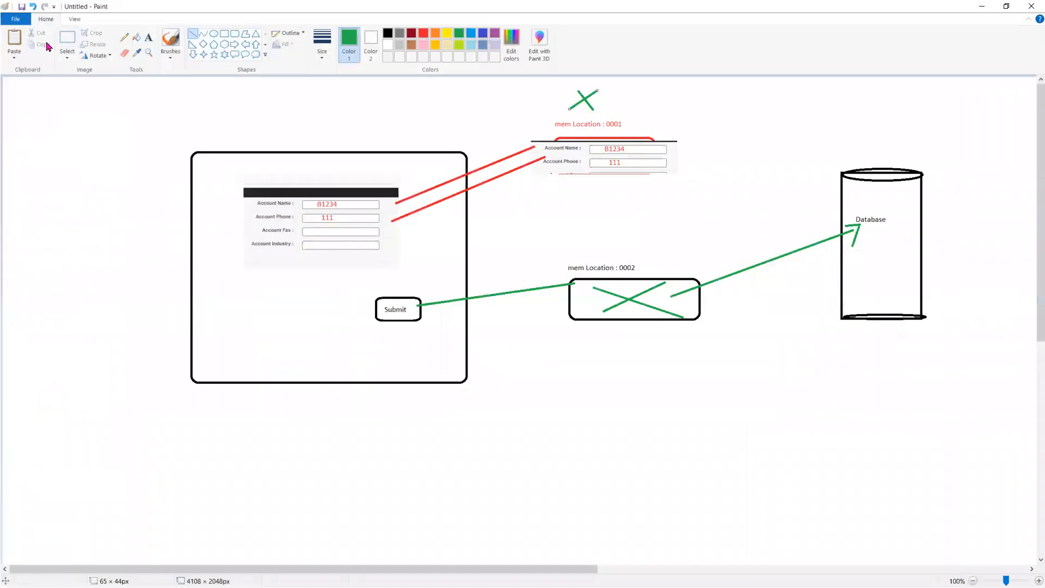
- Discard the account-form sketch without saving for a new canvas, and minimise Paint
click(15, 18)
click(30, 37)
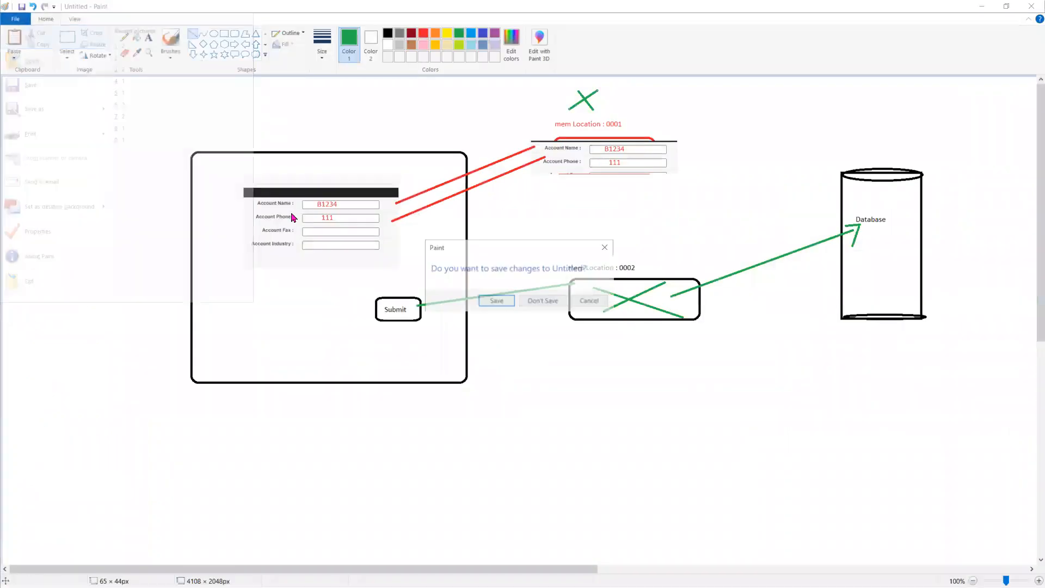
click(534, 300)
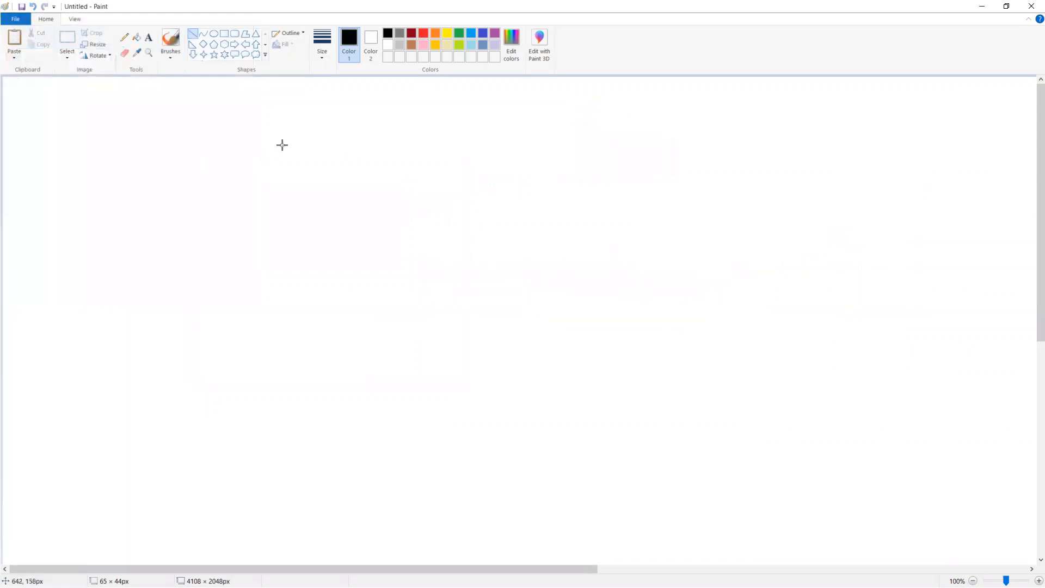
click(982, 6)
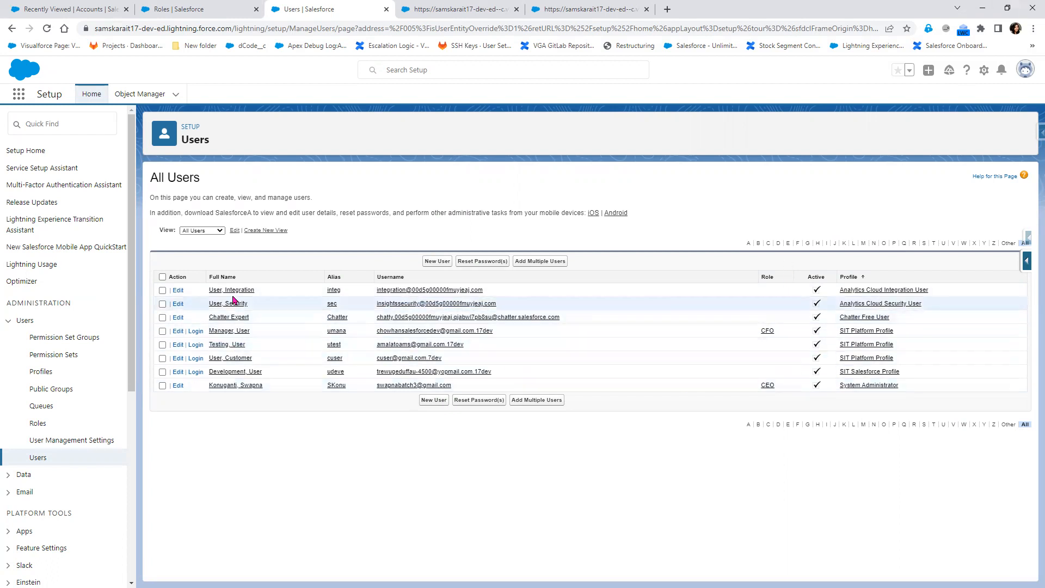
- Add Customer User, User Development and User Testing to the COO role's selected users
click(188, 12)
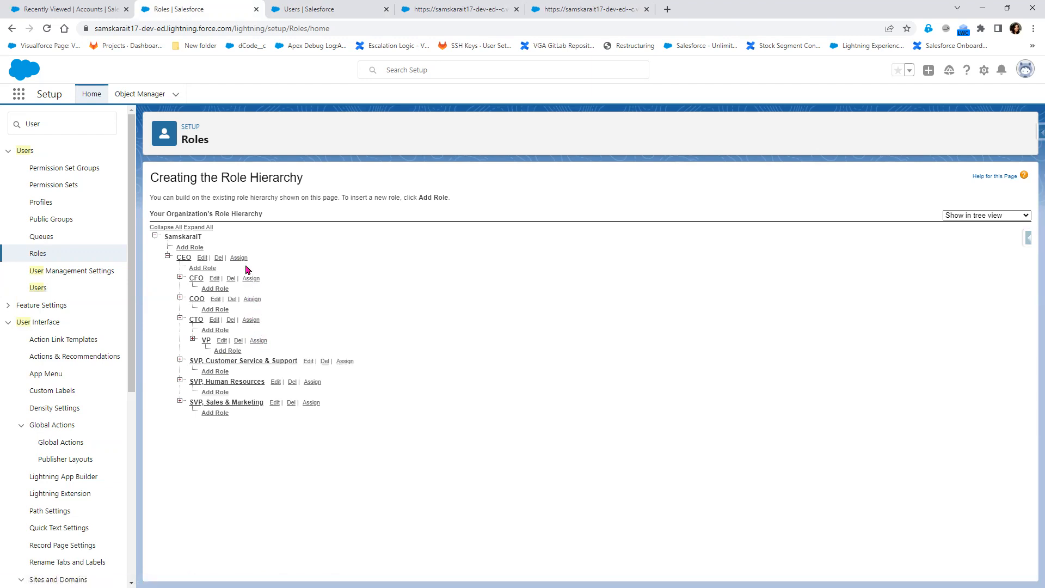
click(252, 301)
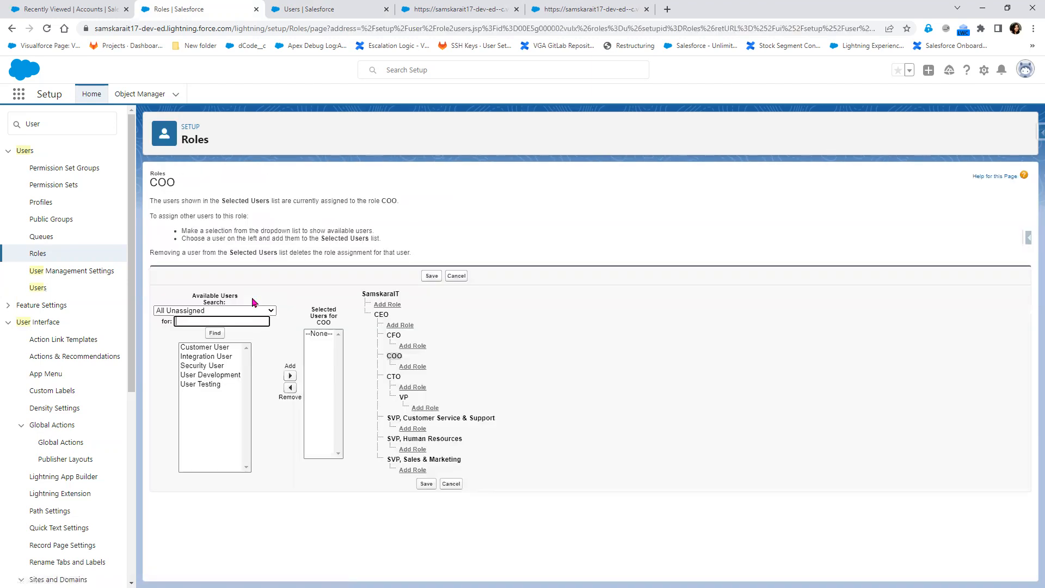
click(209, 384)
ctrl+click(212, 373)
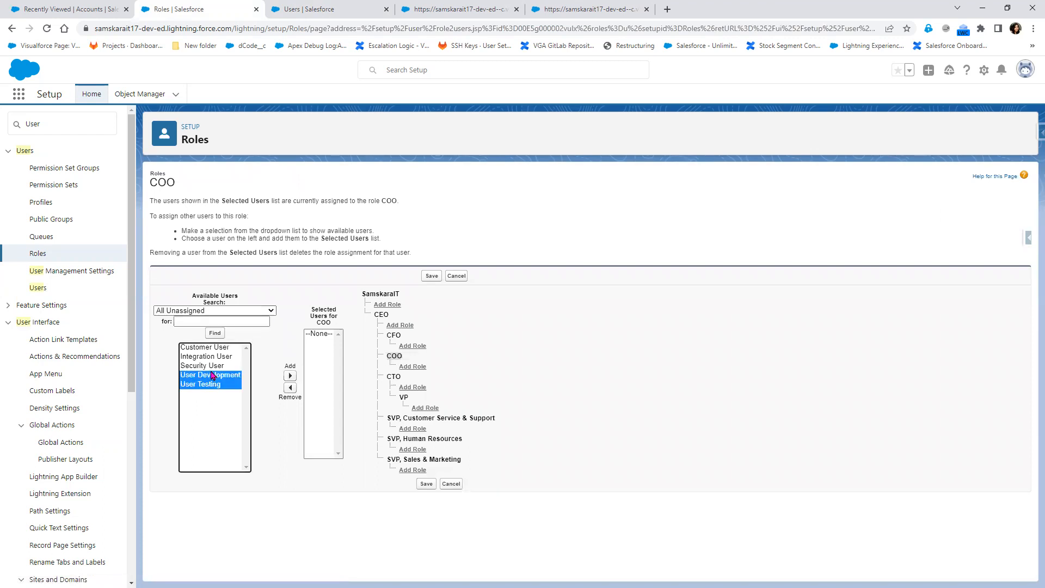
ctrl+click(213, 349)
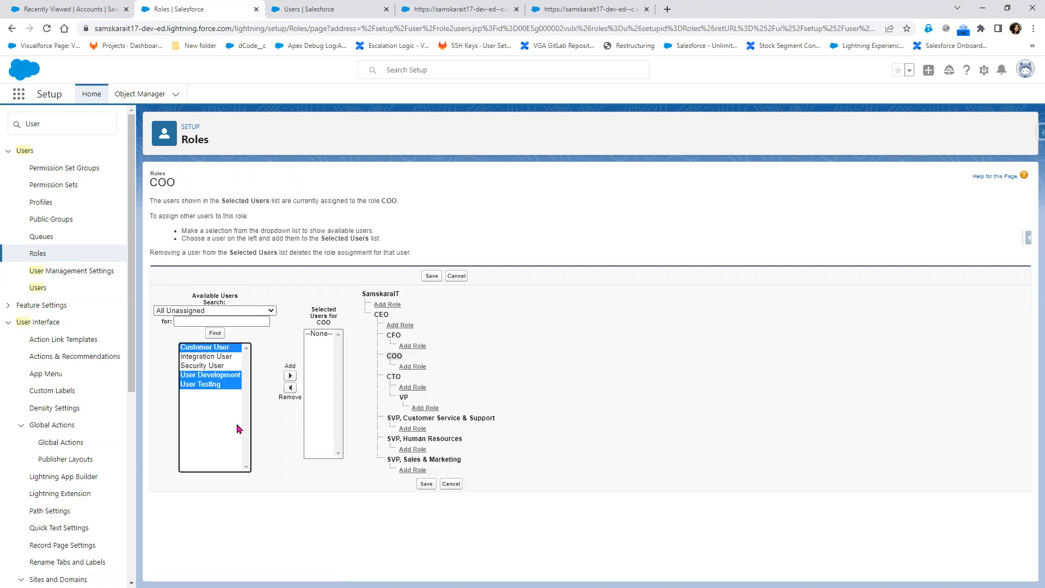
click(289, 375)
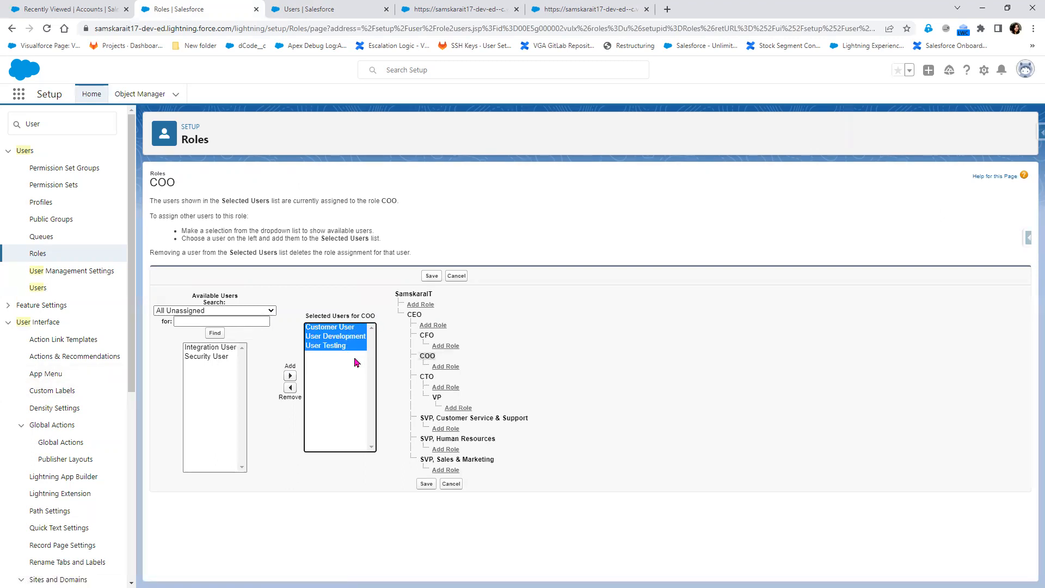
- Remove User Development and User Testing from COO and save, leaving only Customer User
key(alt+Tab)
key(alt+Tab)
key(alt+Tab)
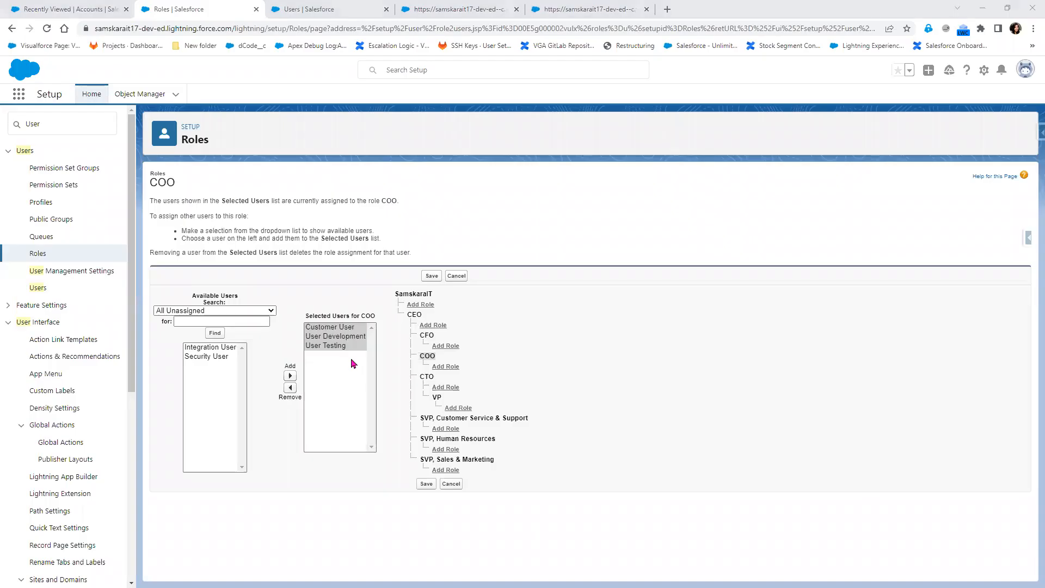
key(alt+Tab)
key(alt+Tab)
click(330, 337)
key(shift+Down)
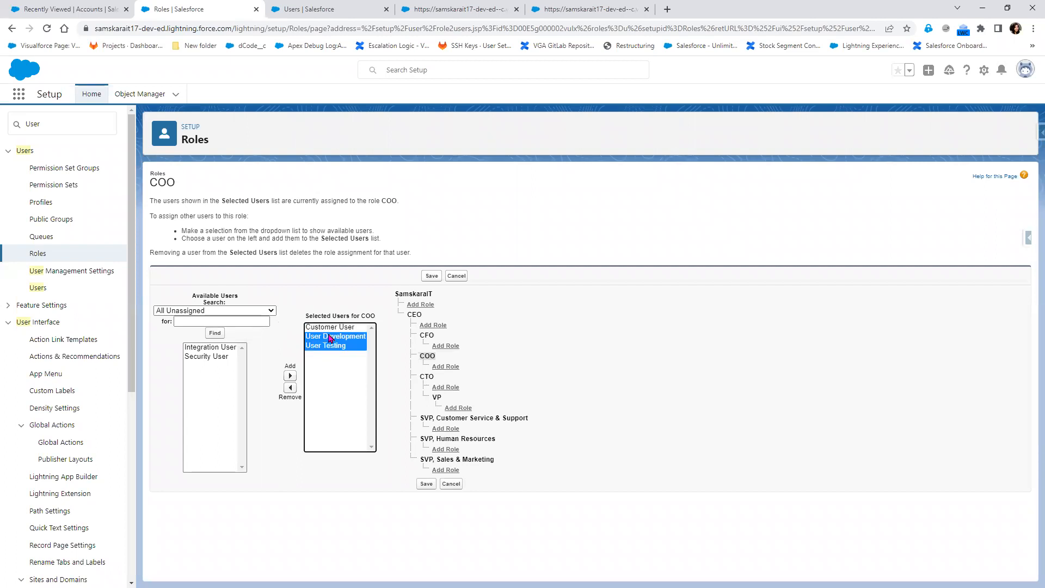
click(290, 387)
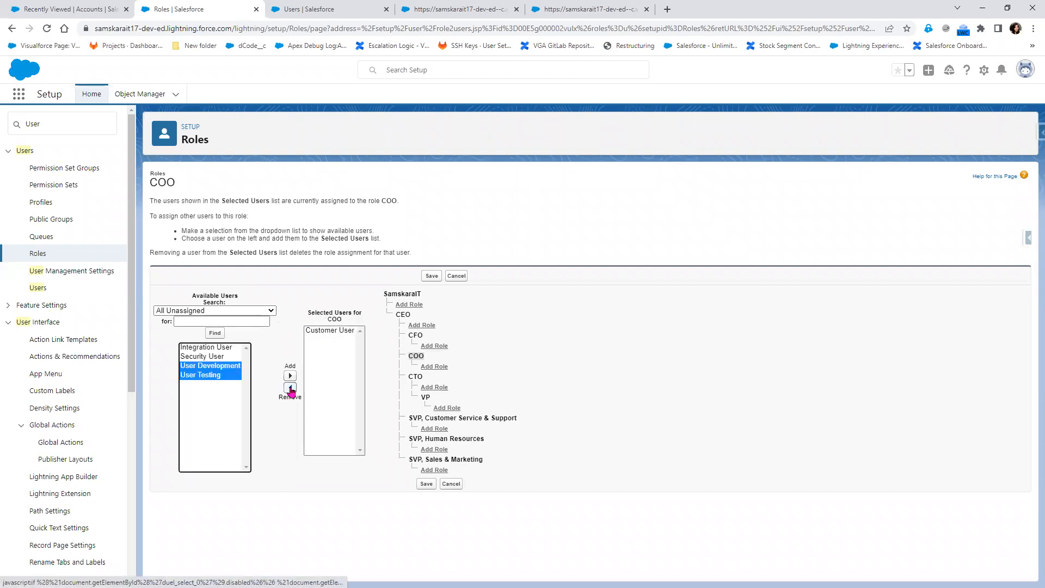
click(426, 484)
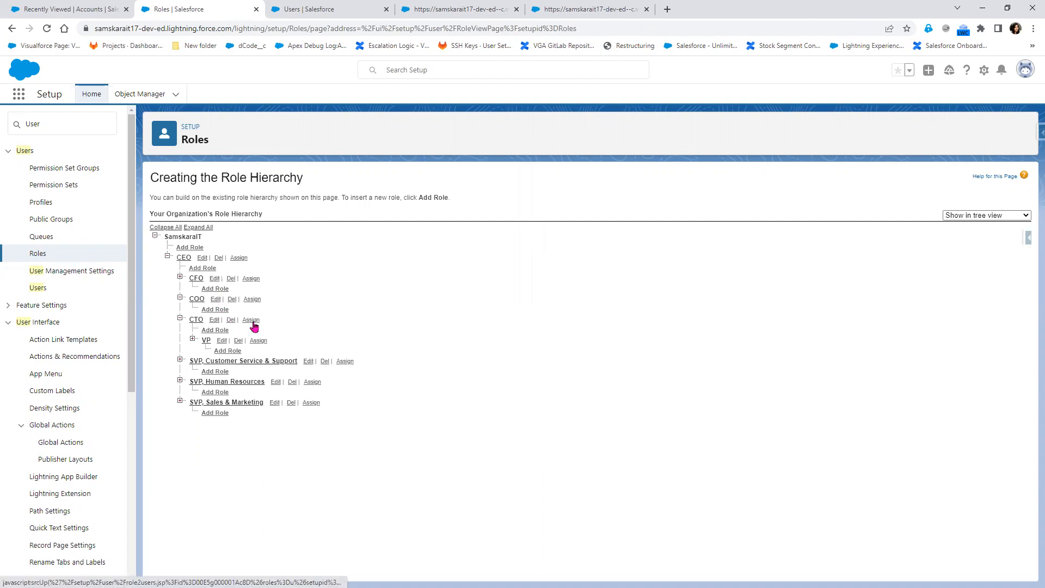
- Assign User Development to the CTO role, marking it in the notes, and save
click(252, 321)
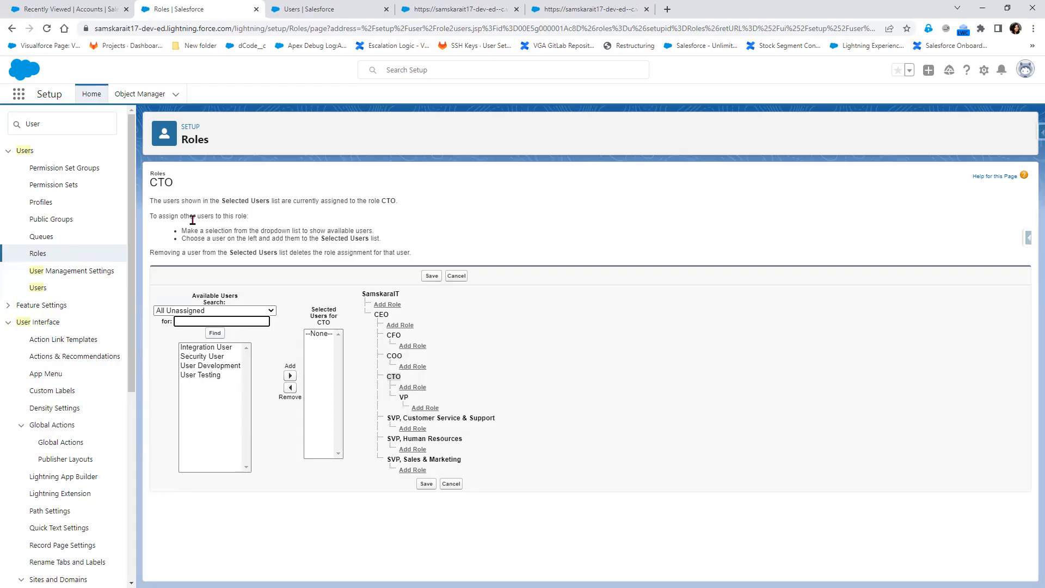
key(alt+Tab)
double_click(308, 320)
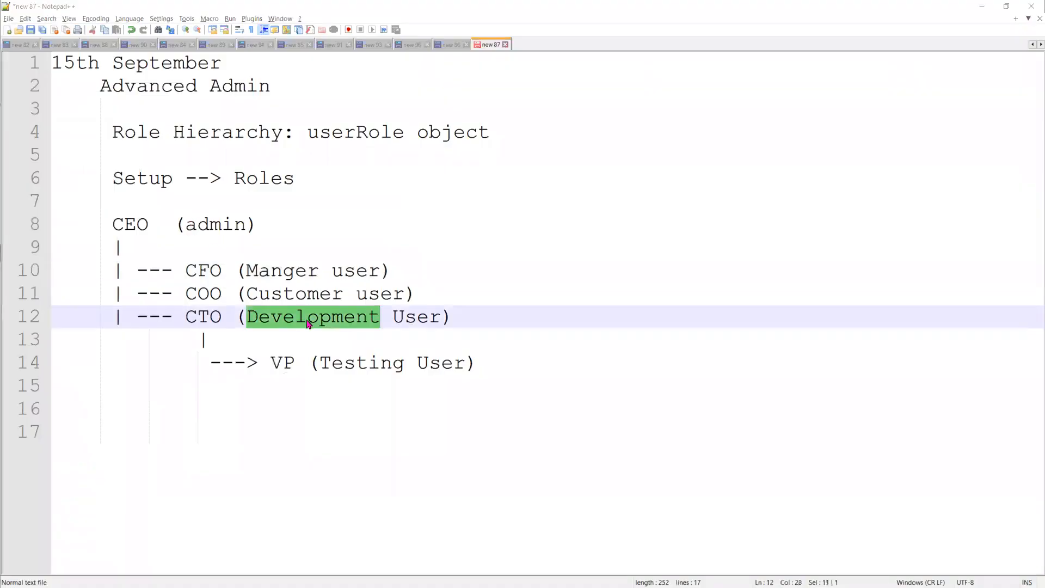
key(alt+Tab)
click(217, 365)
click(290, 376)
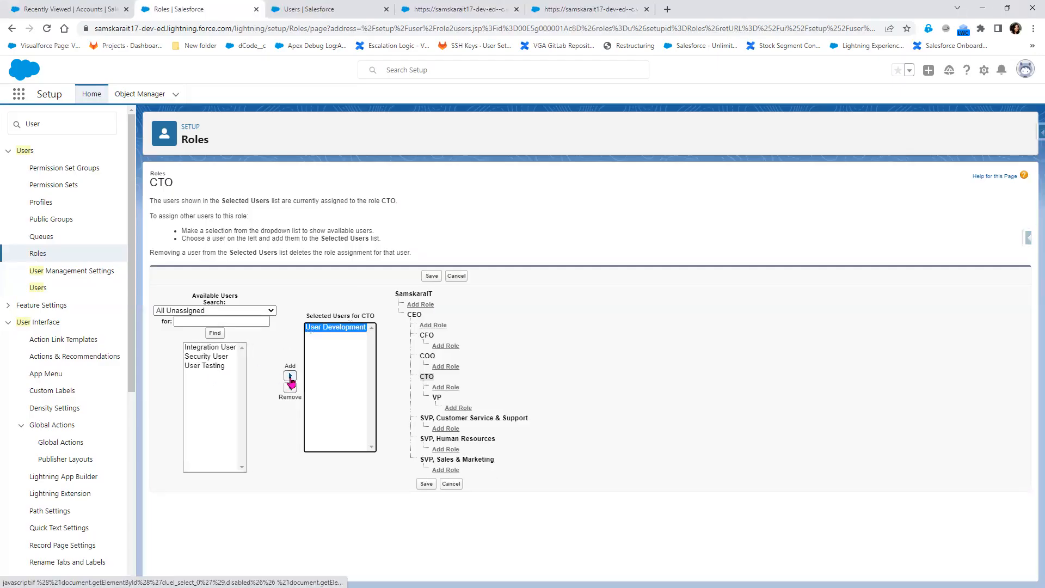
click(427, 483)
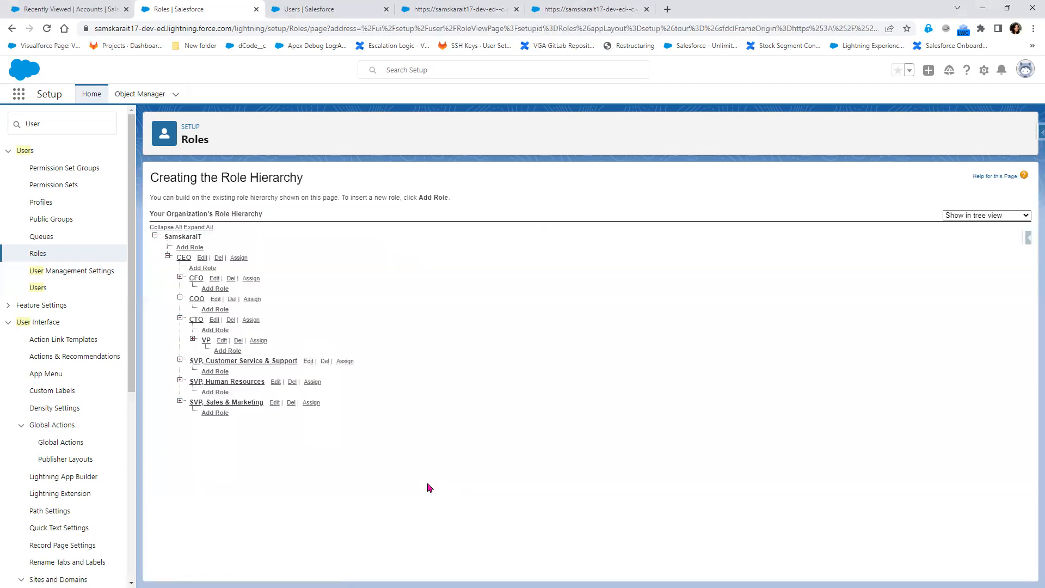
- Assign User Testing to the VP role and save
click(258, 342)
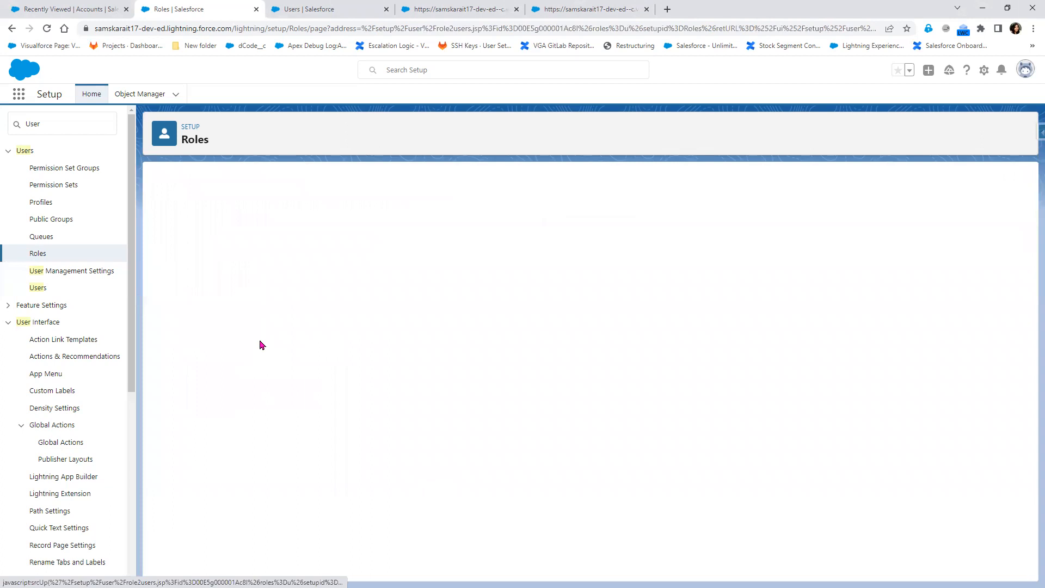
click(208, 368)
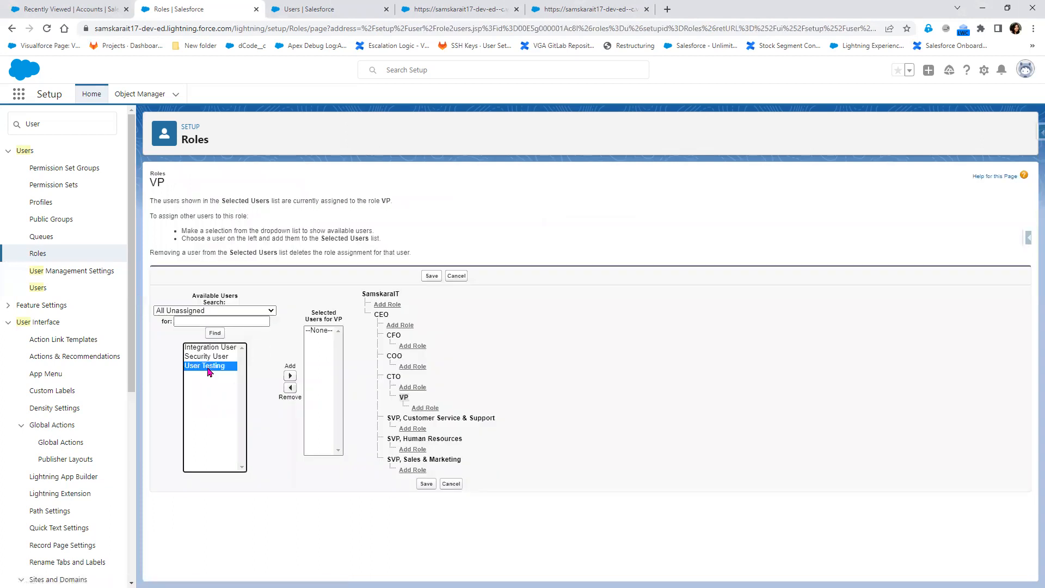
click(290, 376)
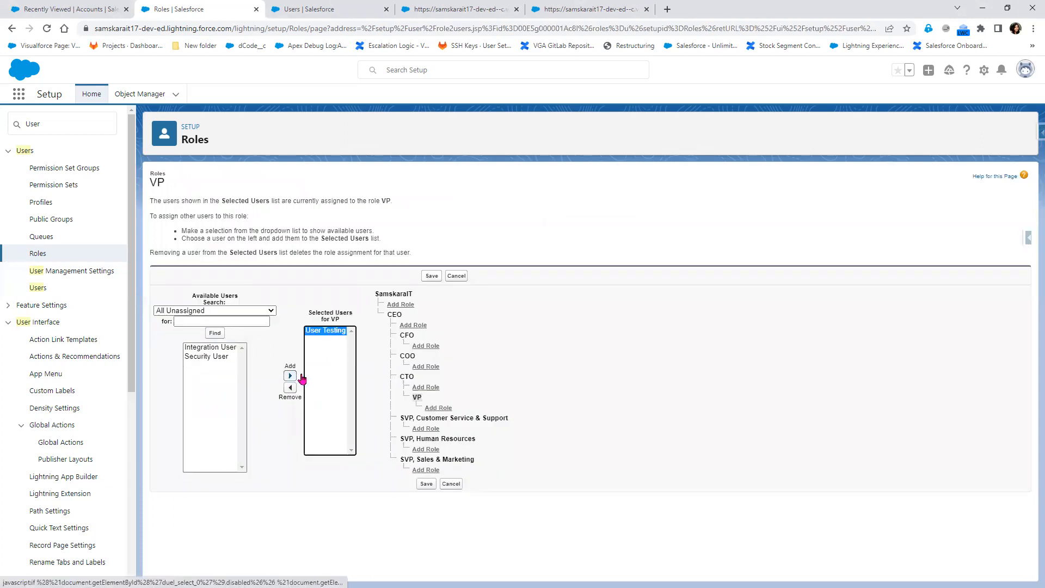
click(426, 484)
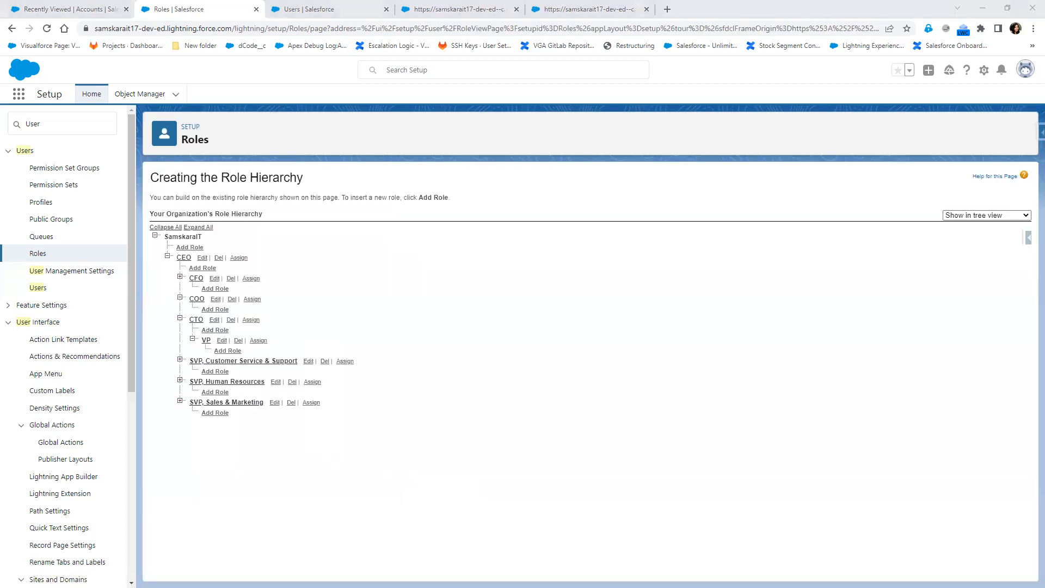
- Reload the All Users list to show the CEO, CFO, COO, CTO and VP roles
click(327, 9)
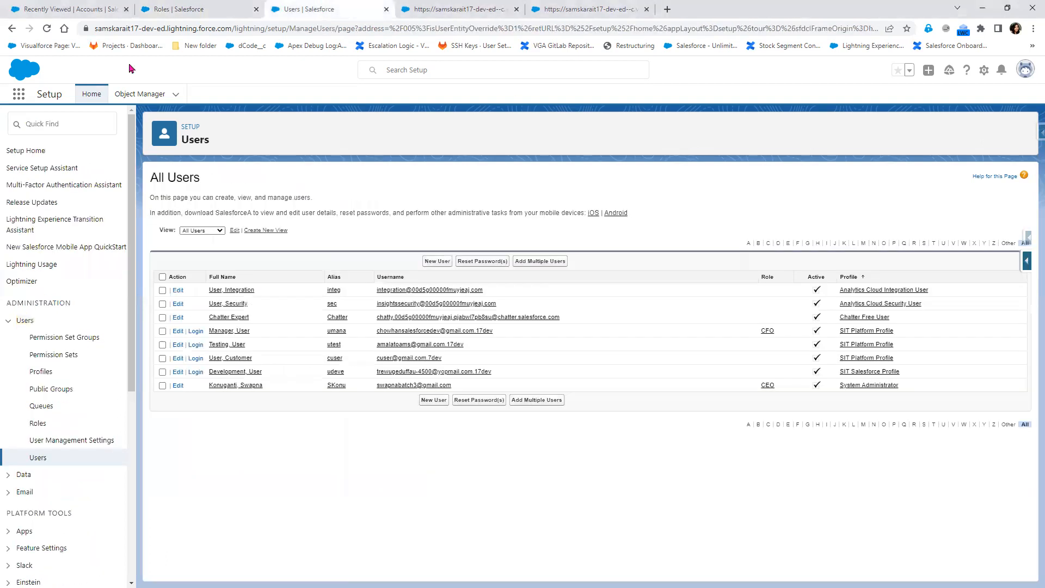
click(47, 28)
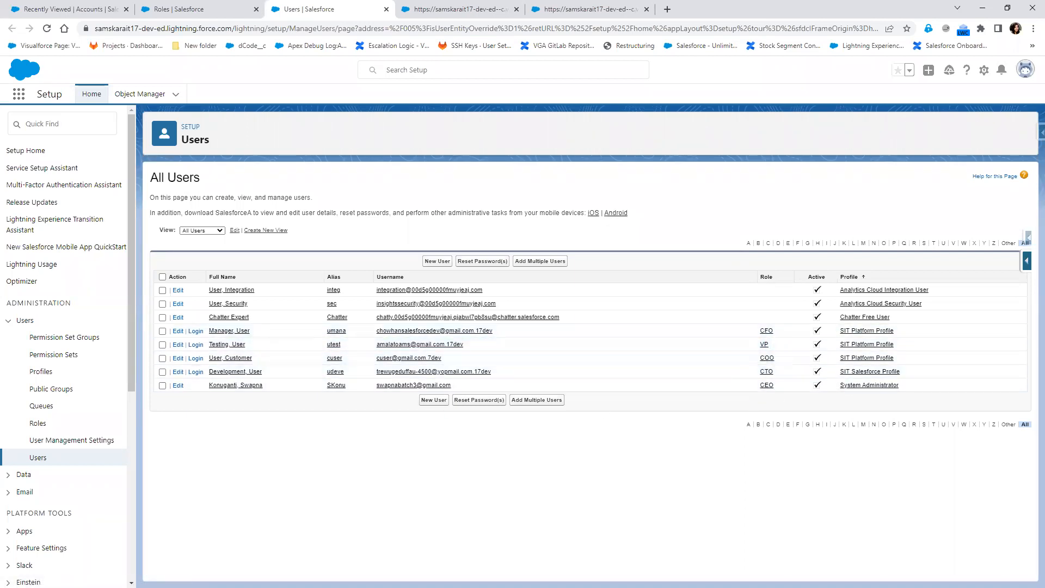
key(alt+Tab)
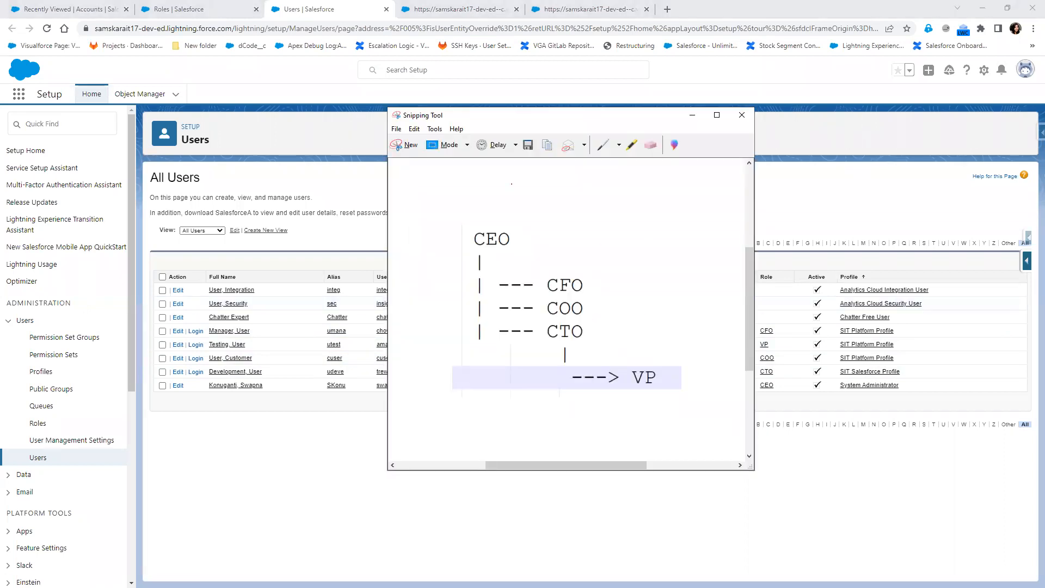
- Snip lines 8–15 of the hierarchy notes and start marking the CTO entry in red
key(alt+Tab)
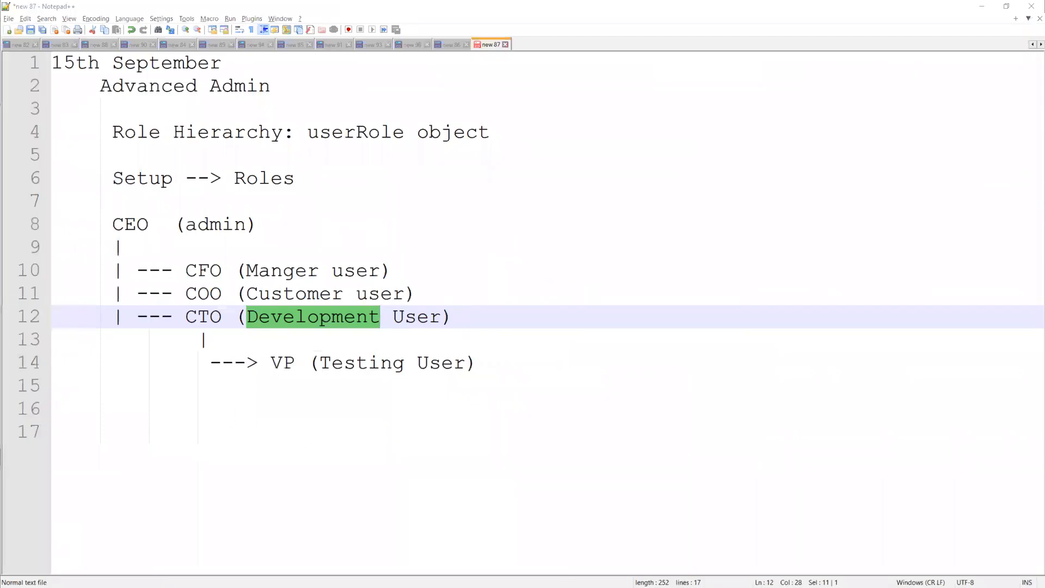
key(alt+Tab)
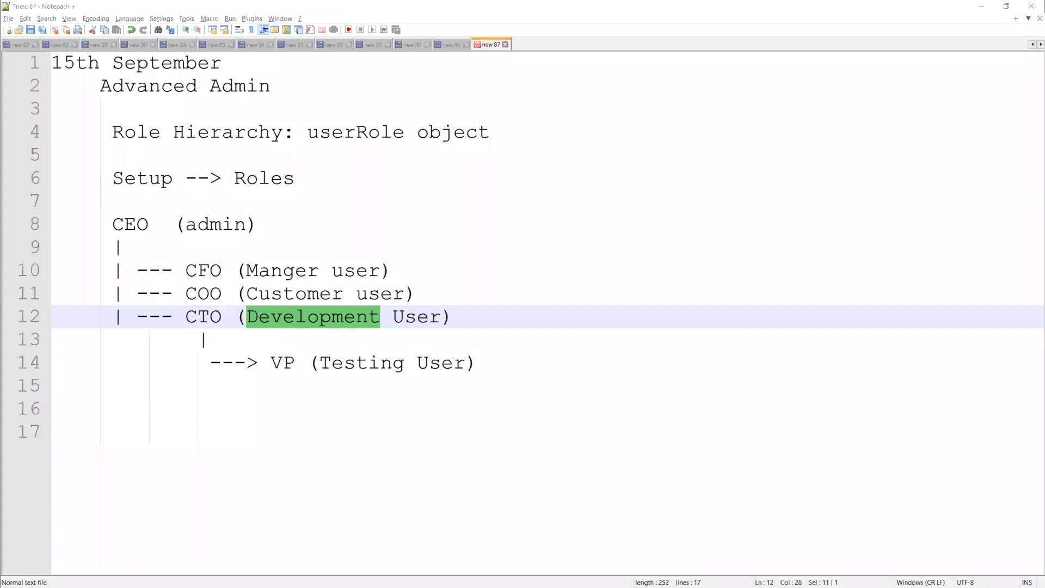
key(alt+Tab)
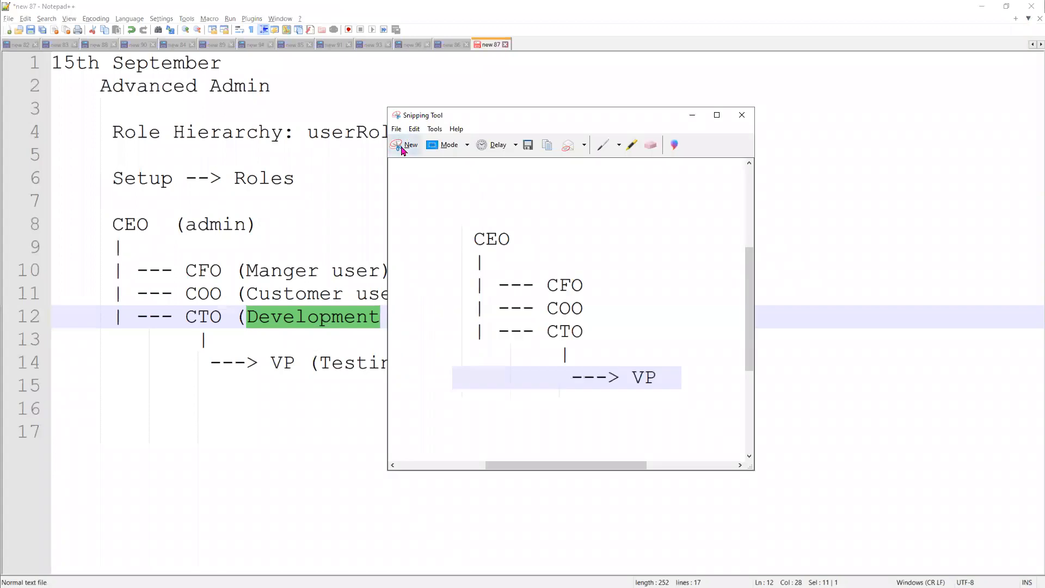
click(401, 144)
drag(99, 210, 633, 397)
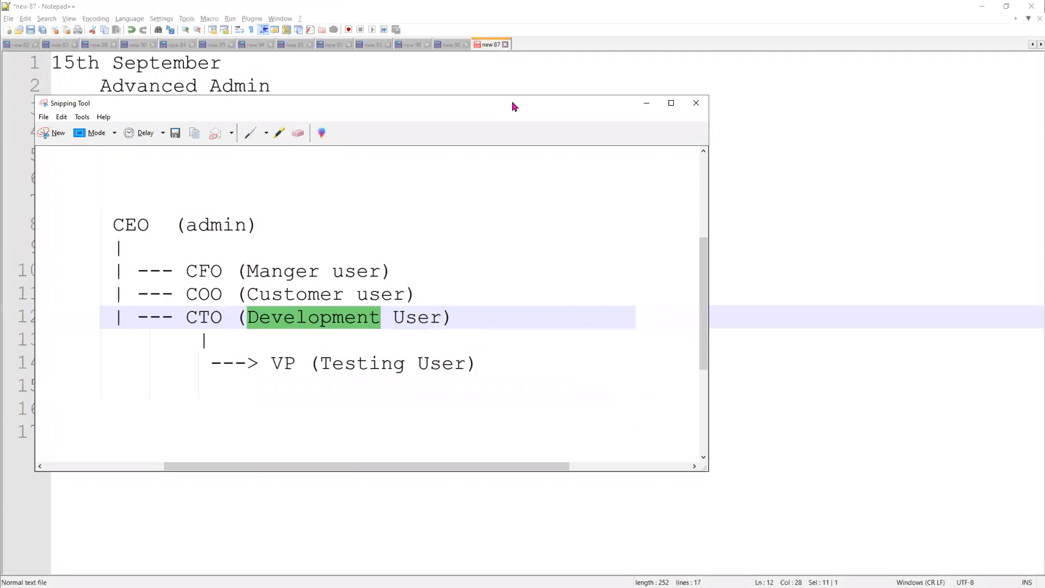
drag(513, 106, 673, 47)
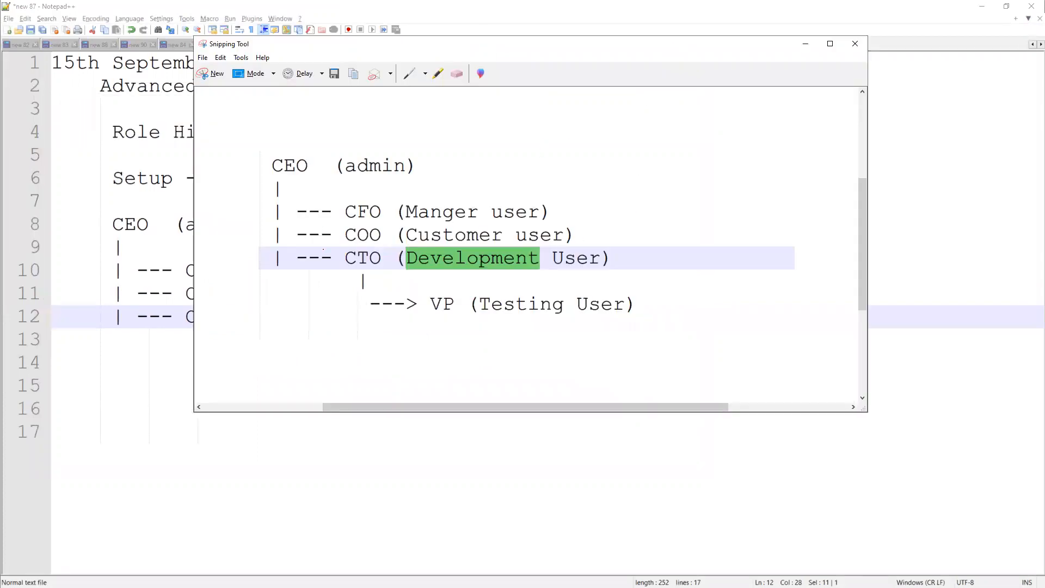
mouse_move(345, 267)
mouse_down()
mouse_move(587, 280)
mouse_move(615, 266)
mouse_move(617, 245)
mouse_move(361, 246)
mouse_move(344, 267)
mouse_up()
- Draw an arrow from CTO to a ticked CEO, mark CFO, COO and VP with crosses, then close the snip
mouse_move(652, 260)
mouse_down()
mouse_move(672, 238)
mouse_move(684, 265)
mouse_move(713, 264)
mouse_move(833, 224)
mouse_up()
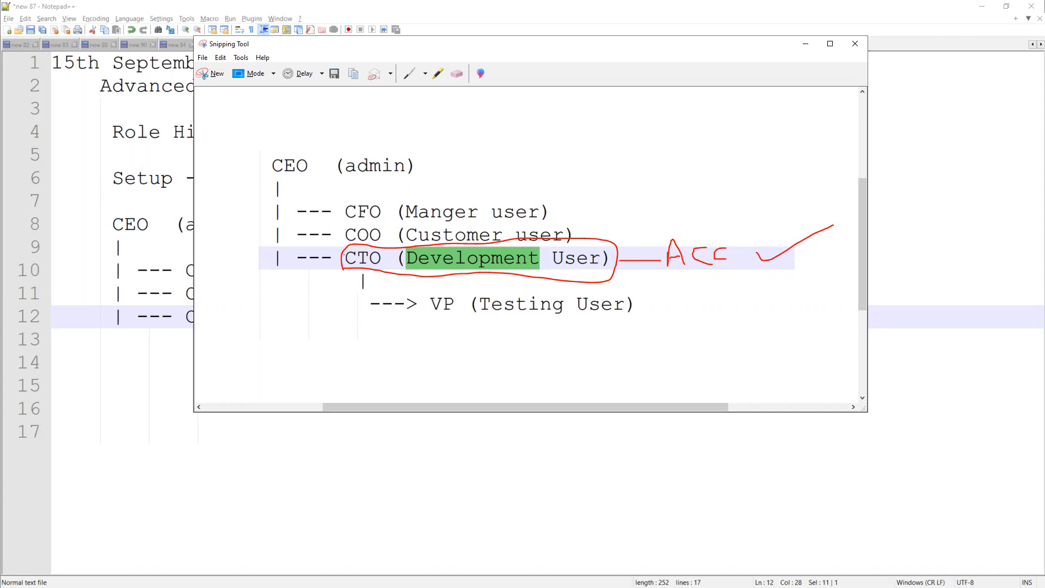
mouse_move(328, 259)
mouse_down()
mouse_move(278, 265)
mouse_move(238, 228)
mouse_move(272, 172)
mouse_up()
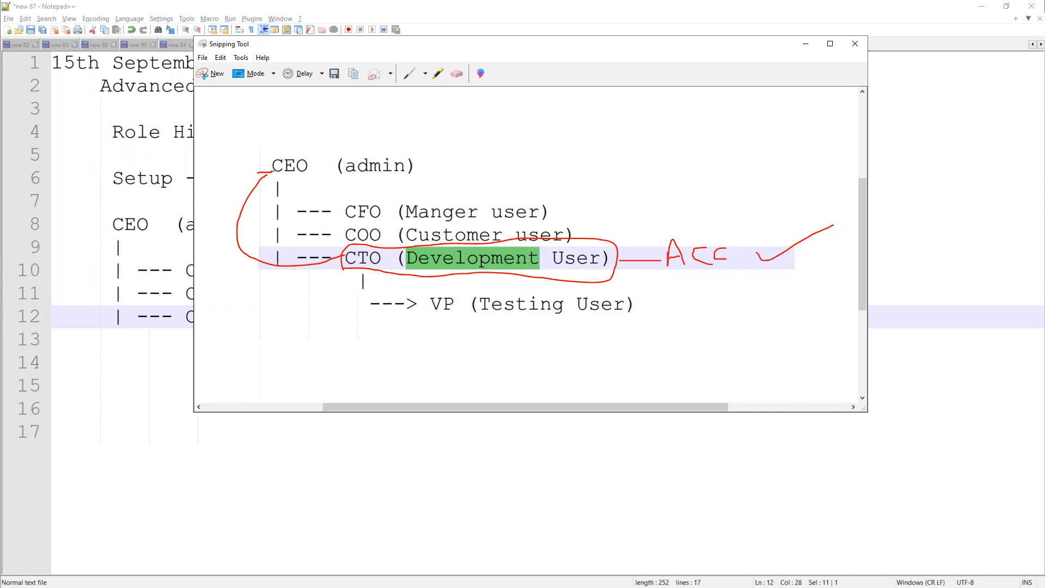
drag(416, 161, 477, 141)
mouse_move(572, 203)
mouse_down()
mouse_move(597, 212)
mouse_move(578, 215)
mouse_move(595, 225)
mouse_move(581, 231)
mouse_up()
mouse_move(643, 299)
mouse_down()
mouse_move(658, 309)
mouse_move(644, 311)
mouse_up()
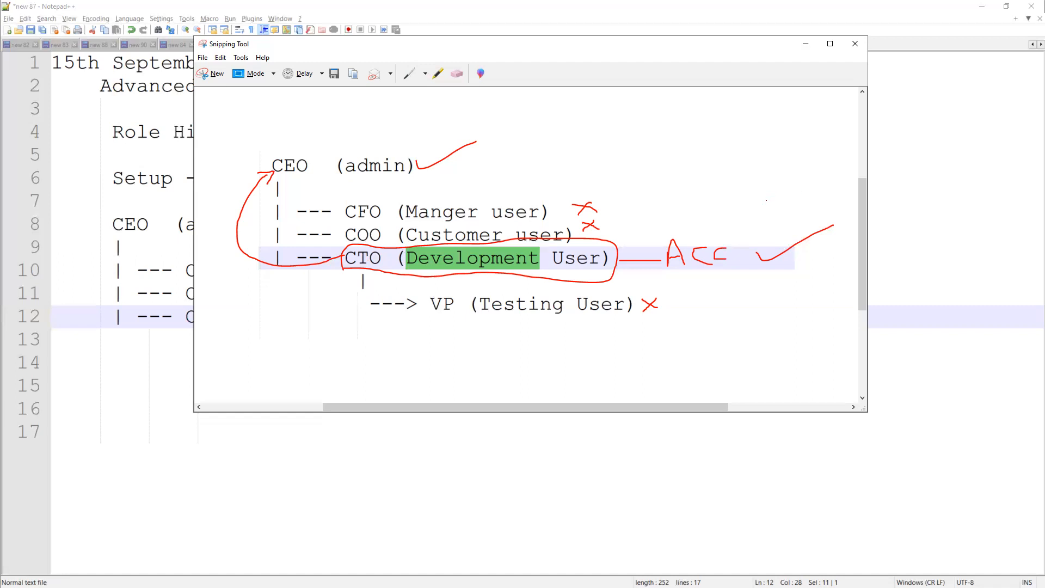
click(806, 43)
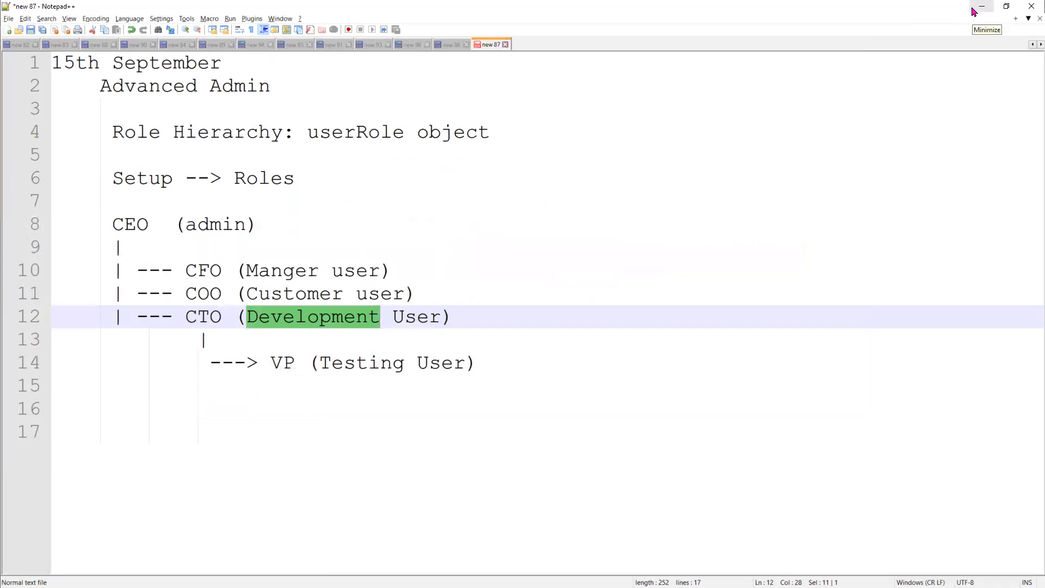
- Minimise Notepad++ and Paint, then log in as the development user from All Users
click(982, 6)
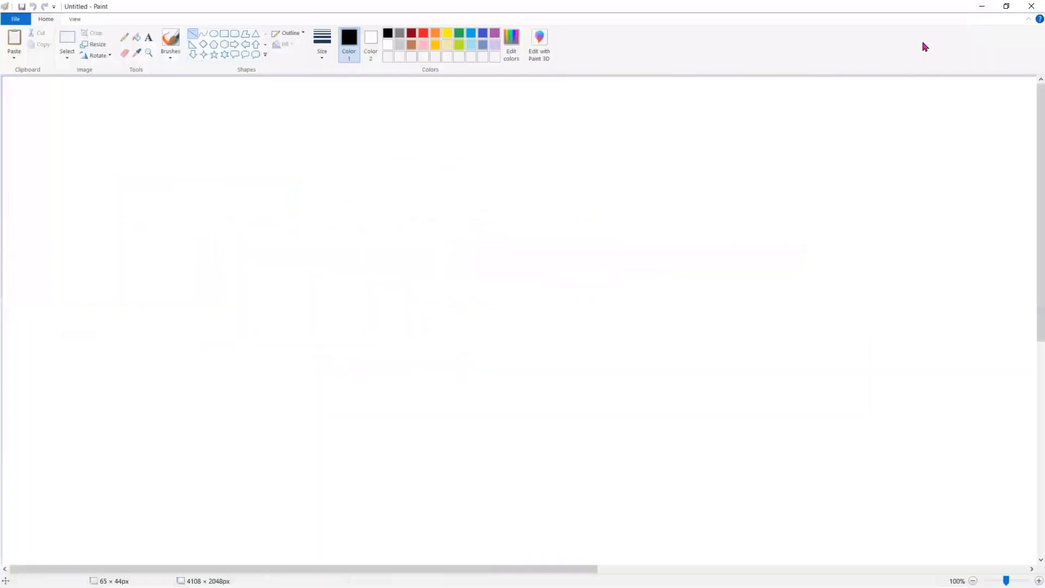
click(982, 7)
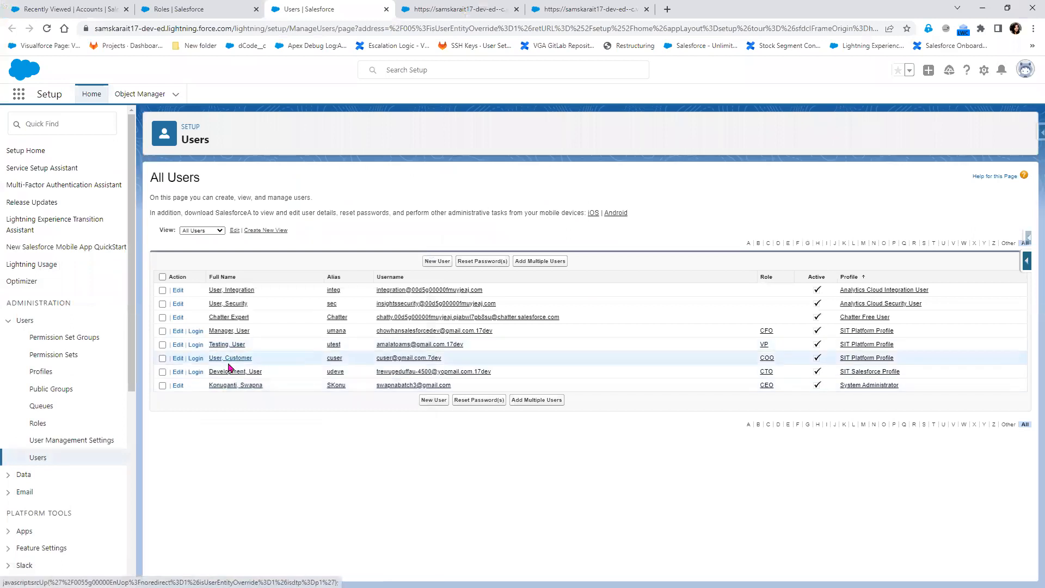
click(195, 374)
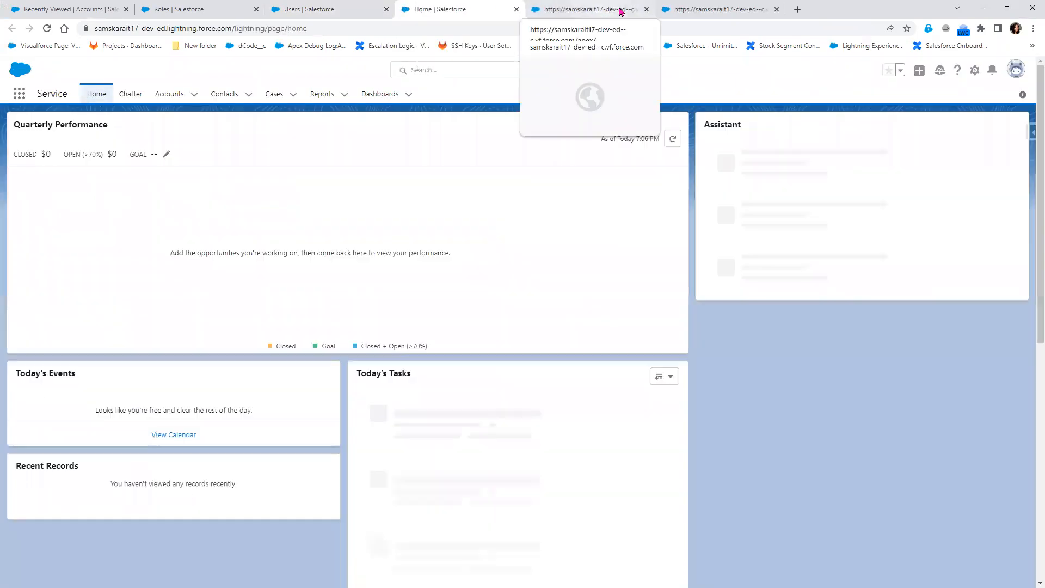
- Close the leftover tabs and start a new account named 'Role Hierarchy Test Account'
click(647, 9)
click(646, 9)
click(168, 96)
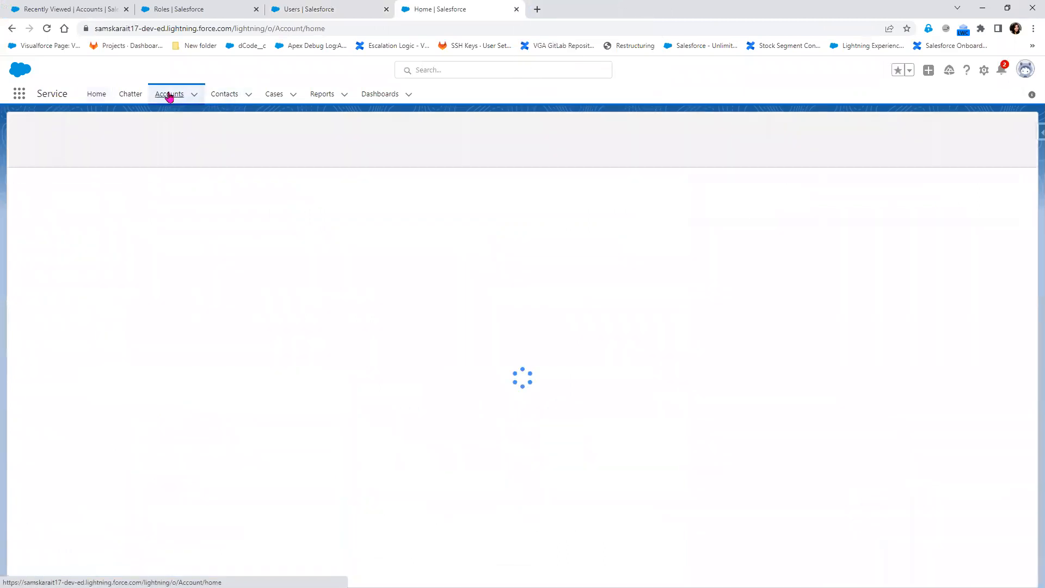
click(972, 130)
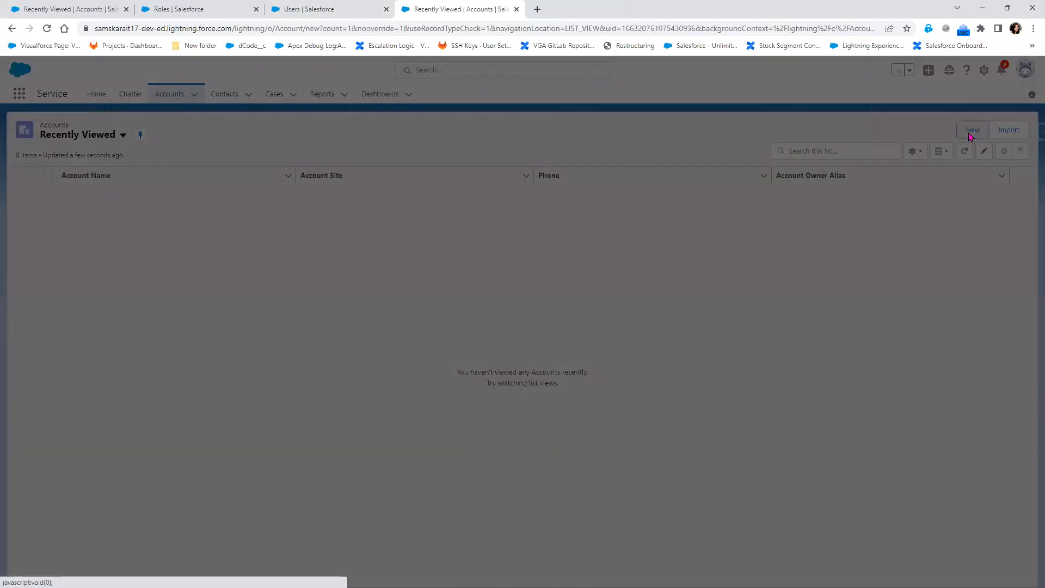
click(394, 195)
text(Role )
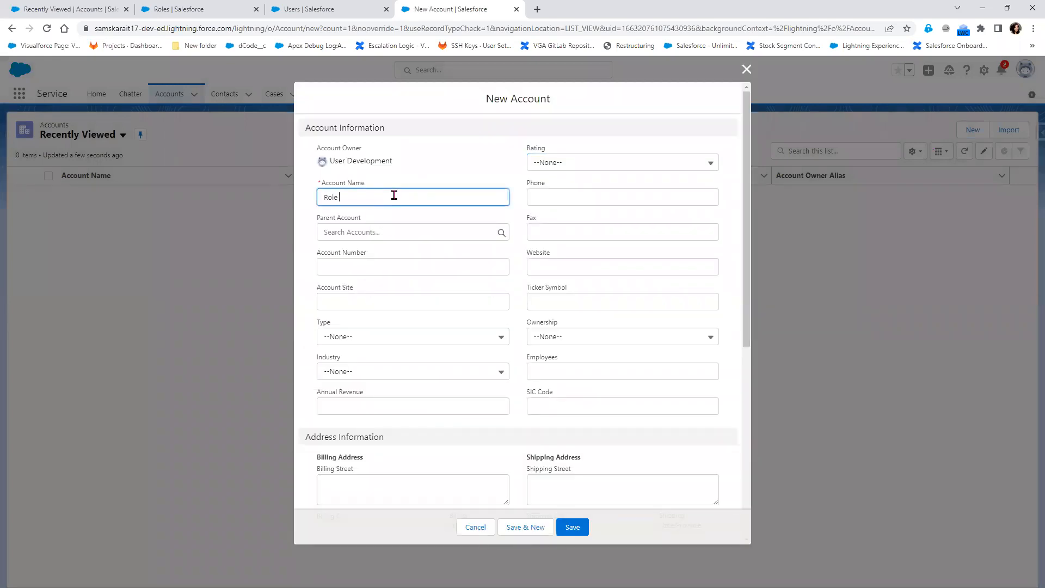
text(Hierarchy Test Account)
- Enter the account number, set Type to Prospect and Rating to Hot, then save
click(376, 263)
text(C40057)
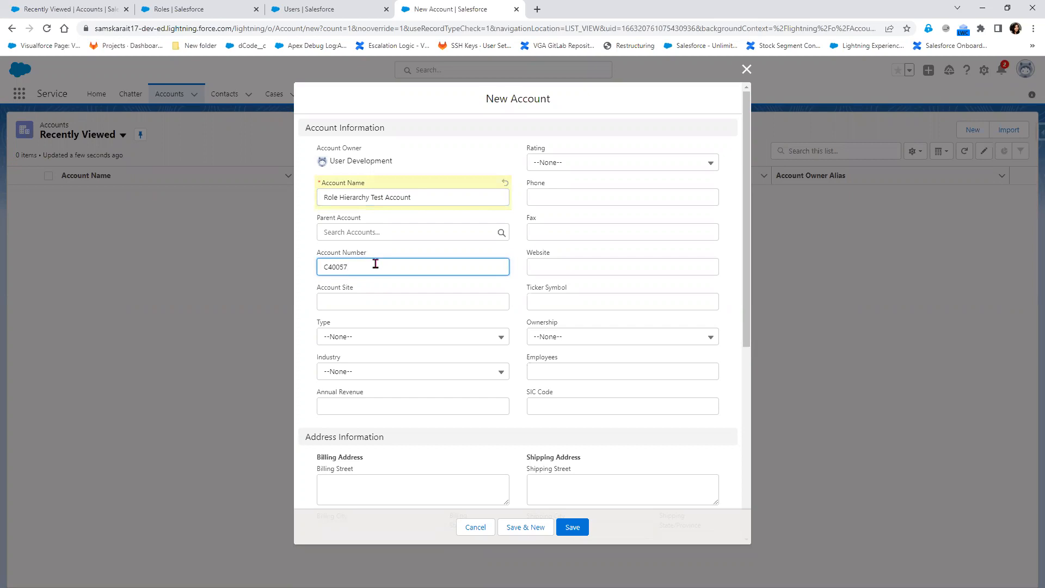
click(367, 342)
click(366, 373)
click(567, 162)
click(576, 199)
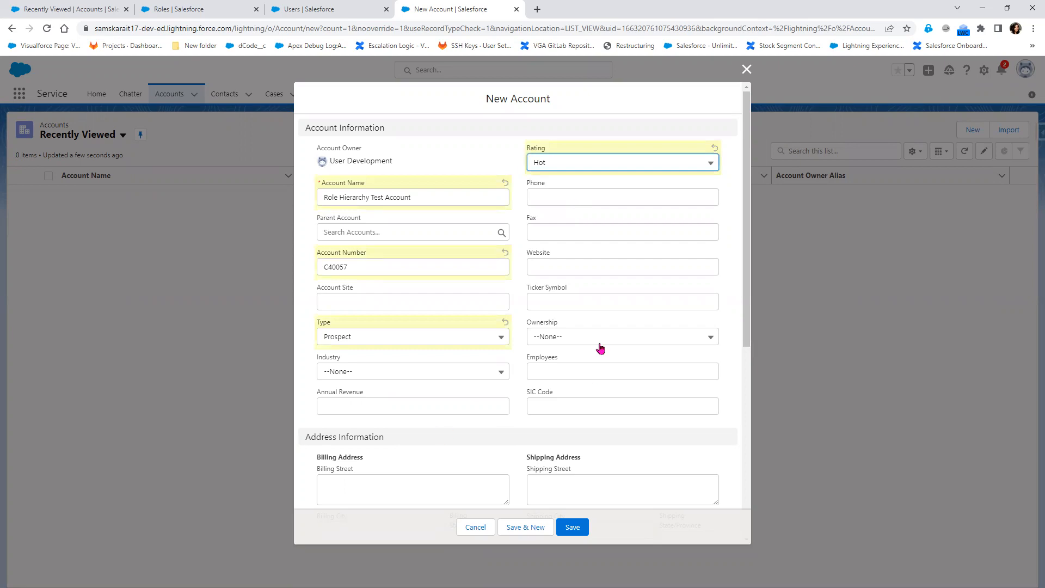
click(572, 527)
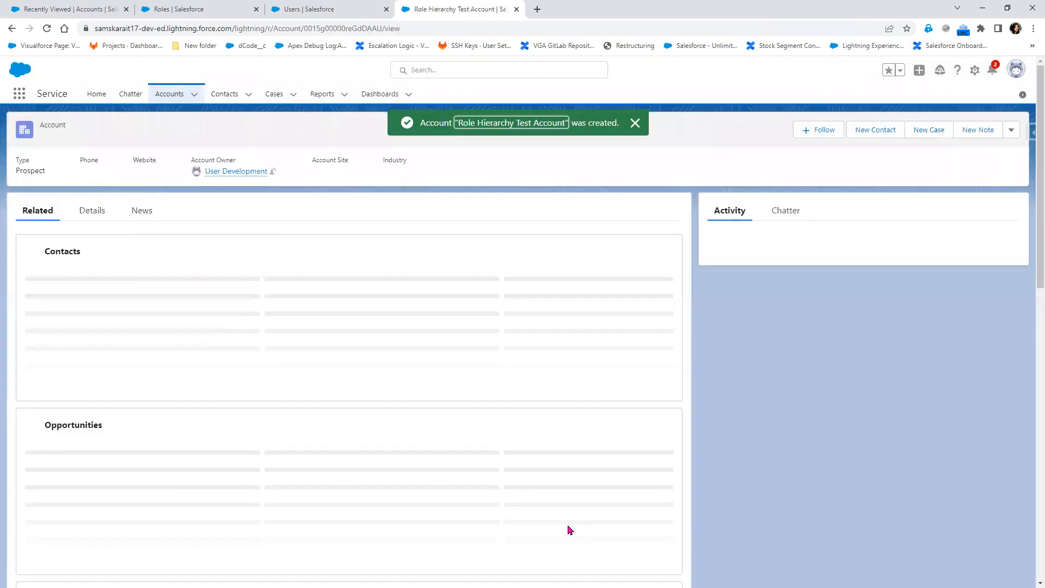
- Append ' -- Account #' and the new account's record ID to the CTO line in the notes
double_click(340, 32)
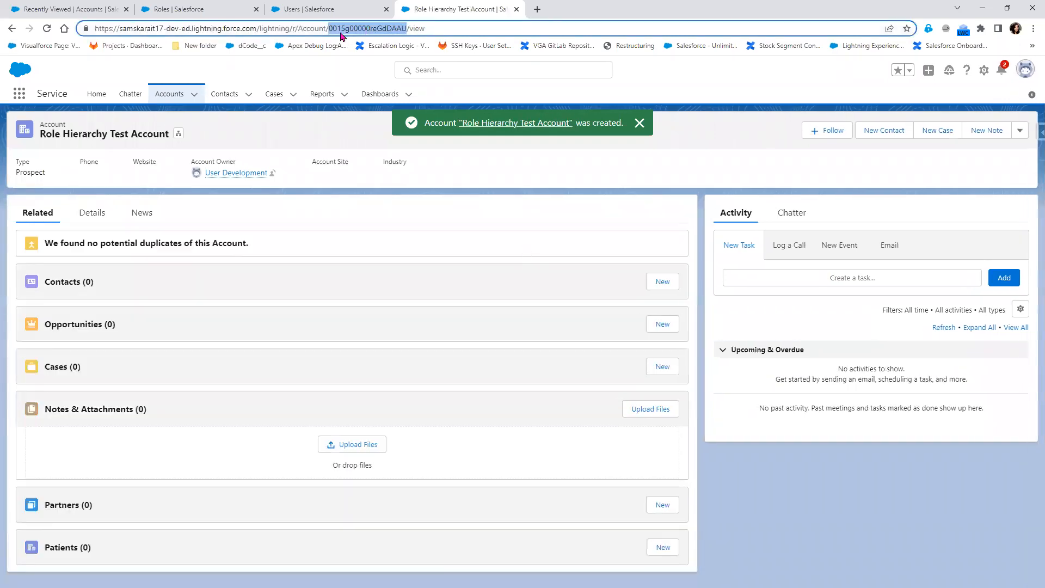
right_click(349, 30)
click(399, 84)
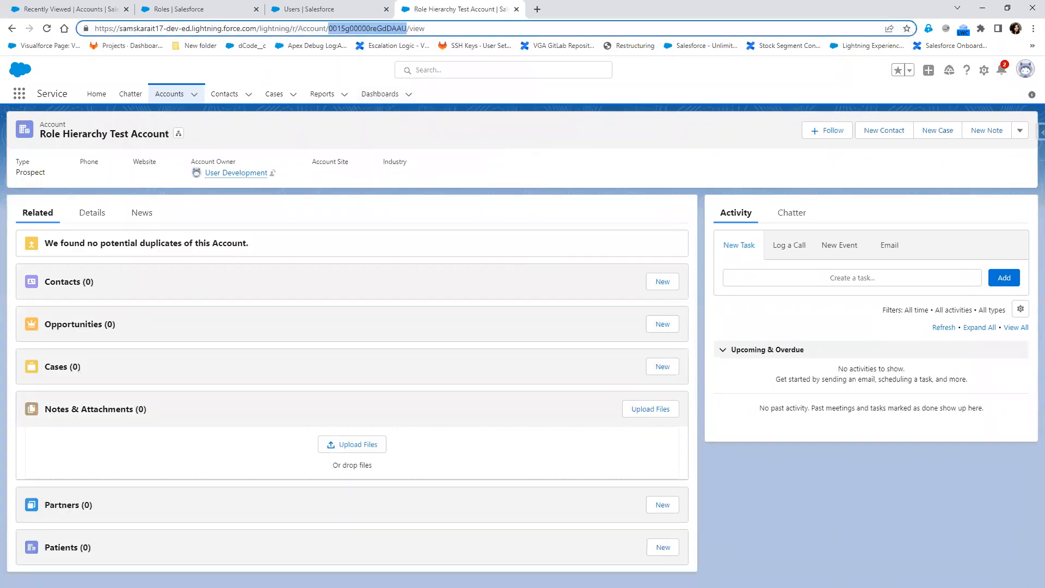
key(alt+Tab)
click(472, 321)
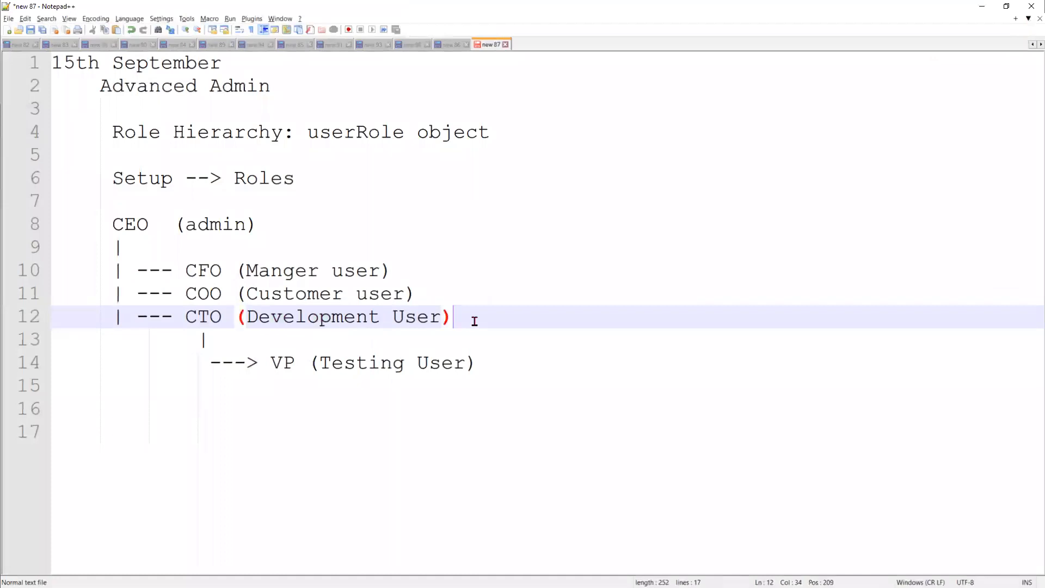
text(-- A)
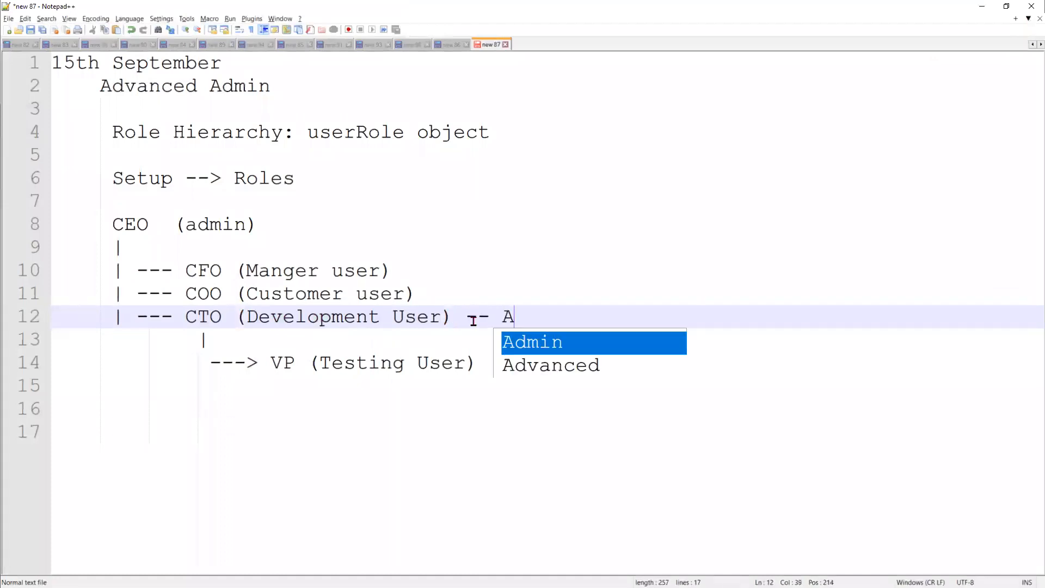
text(ccount # 0015g00000reGdDAAU)
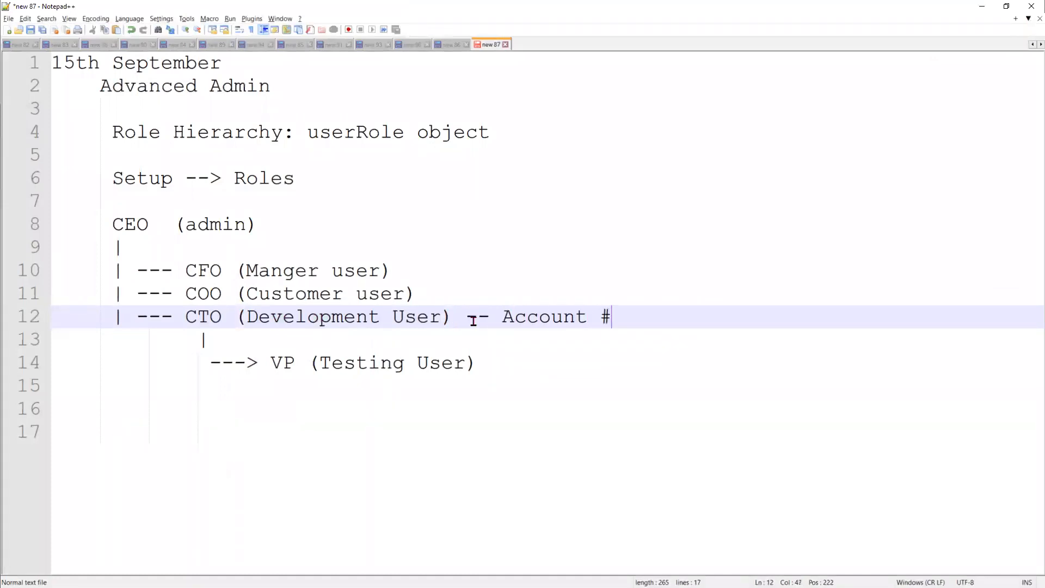
key(ctrl+v)
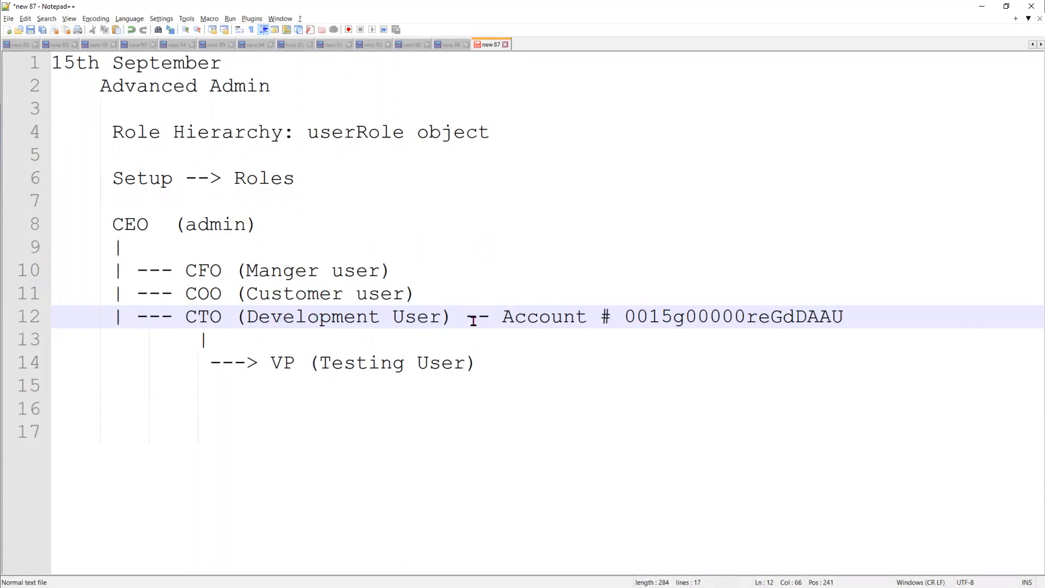
key(alt+Tab)
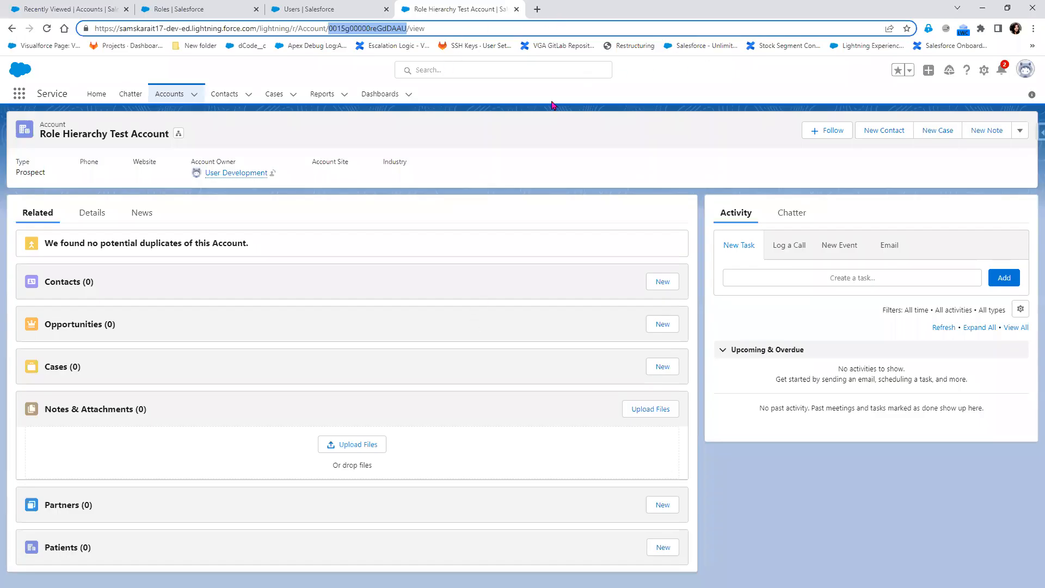
- Reload and review the Role Hierarchy Test Account details, then log out as the Development user
click(333, 9)
click(430, 9)
click(47, 29)
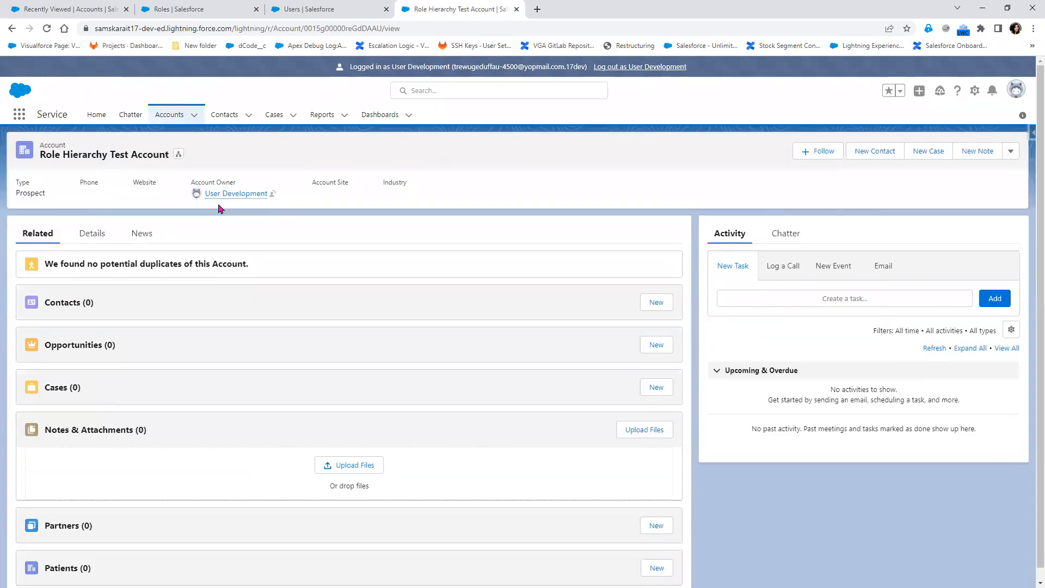
click(89, 233)
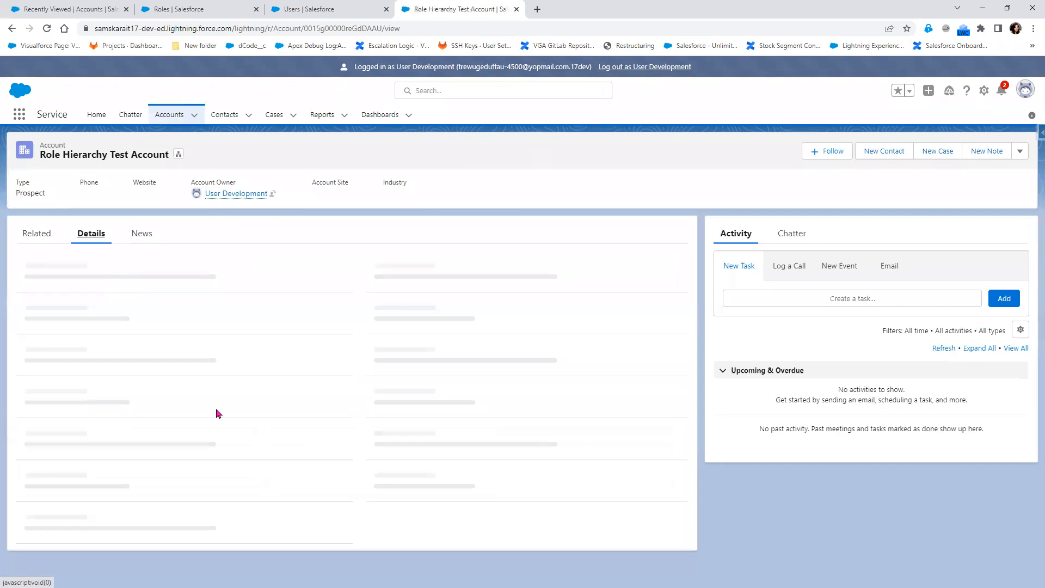
scroll(233, 566, down, 2)
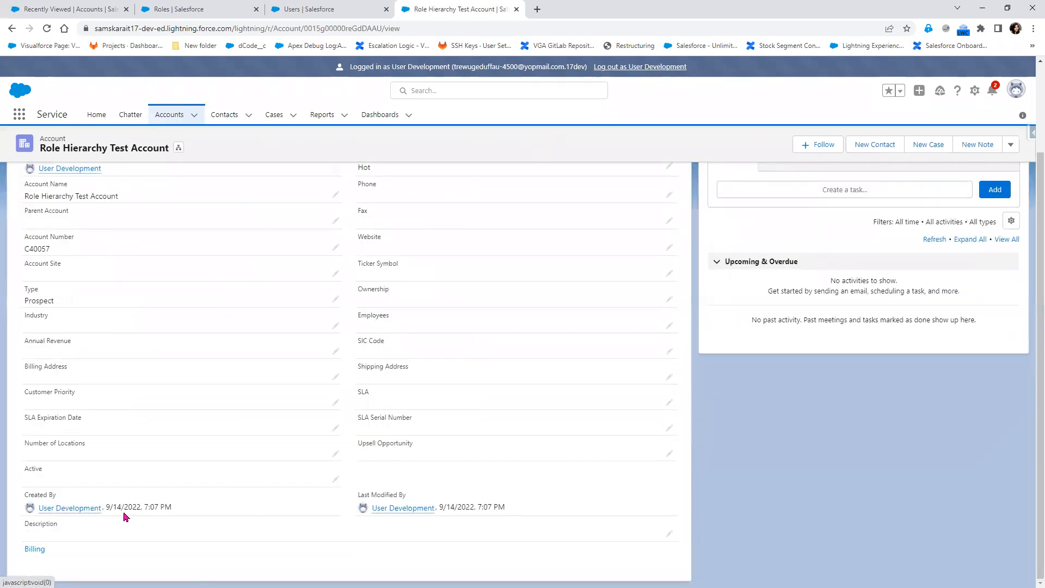
scroll(329, 461, up, 2)
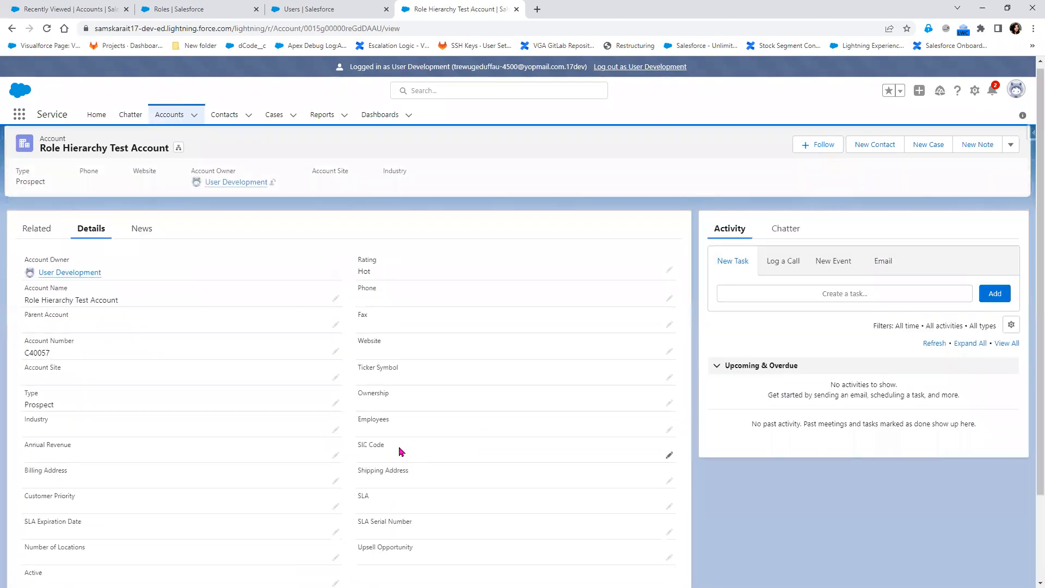
click(641, 70)
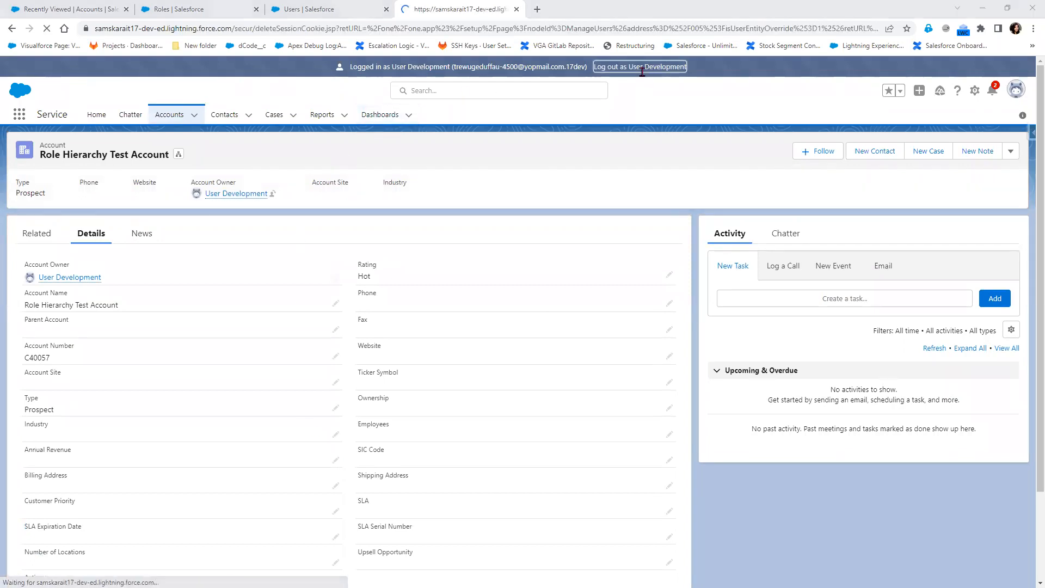
key(alt+Tab)
- Write 'Admin' in red beside CEO and underline COO on the hierarchy snip
drag(112, 225, 147, 224)
key(alt+Tab)
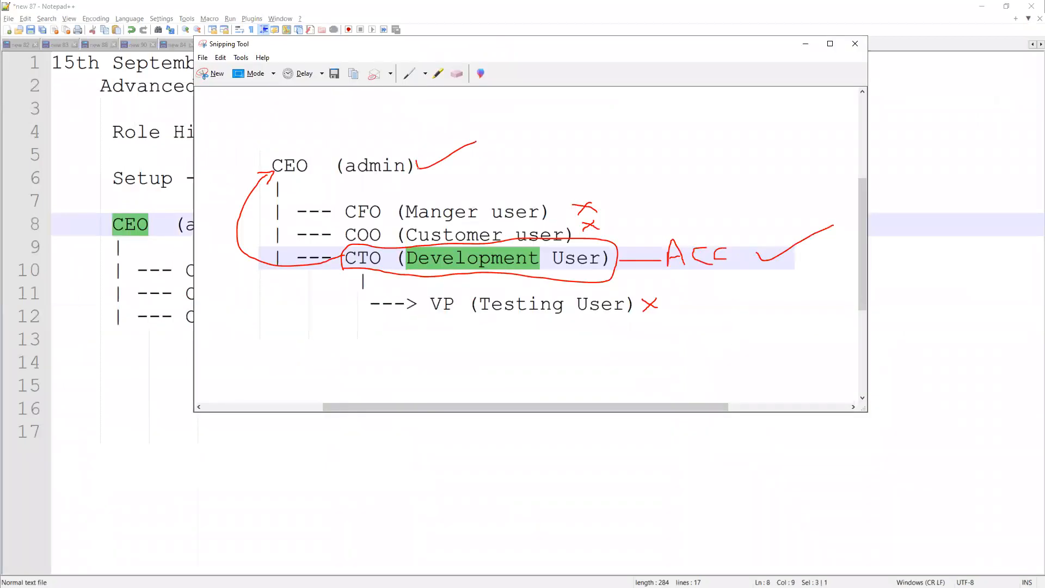
mouse_move(492, 153)
mouse_down()
mouse_move(490, 168)
mouse_move(496, 148)
mouse_move(502, 163)
mouse_move(513, 149)
mouse_move(514, 165)
mouse_move(533, 162)
mouse_up()
mouse_move(541, 161)
mouse_down()
mouse_move(552, 155)
mouse_move(556, 167)
mouse_up()
drag(341, 242, 375, 239)
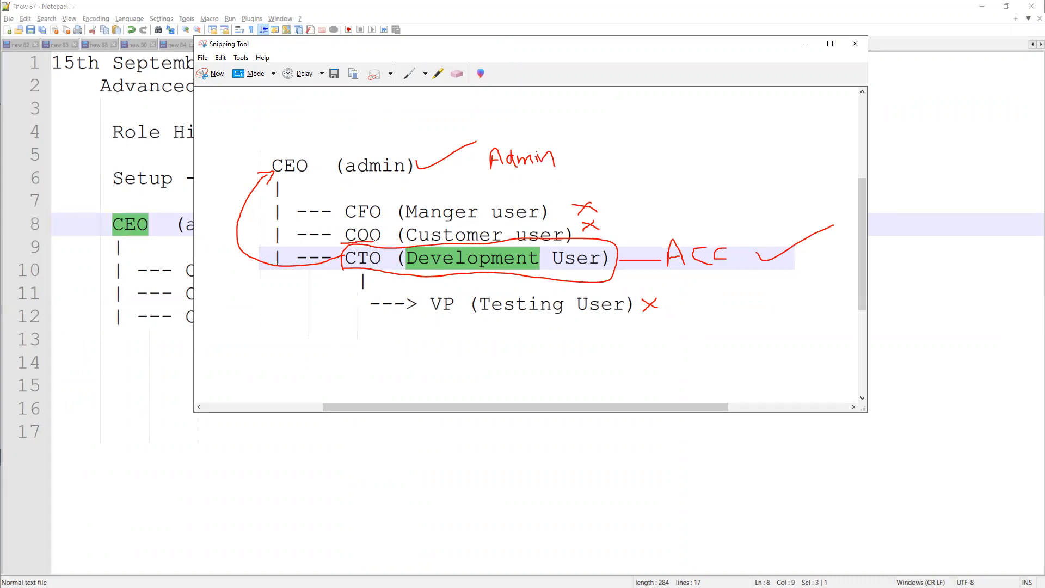
key(alt+Tab)
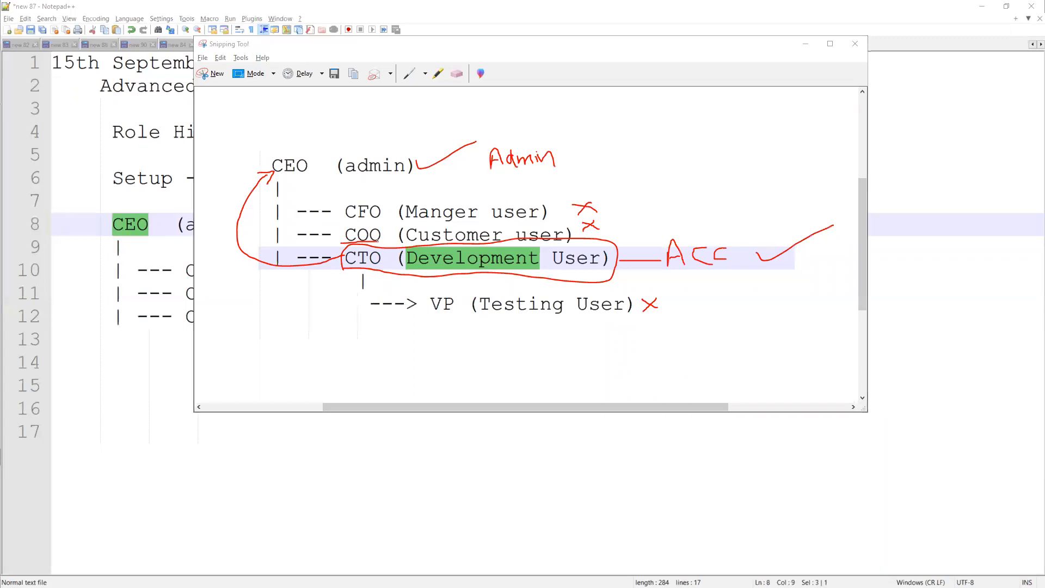
key(alt+Tab)
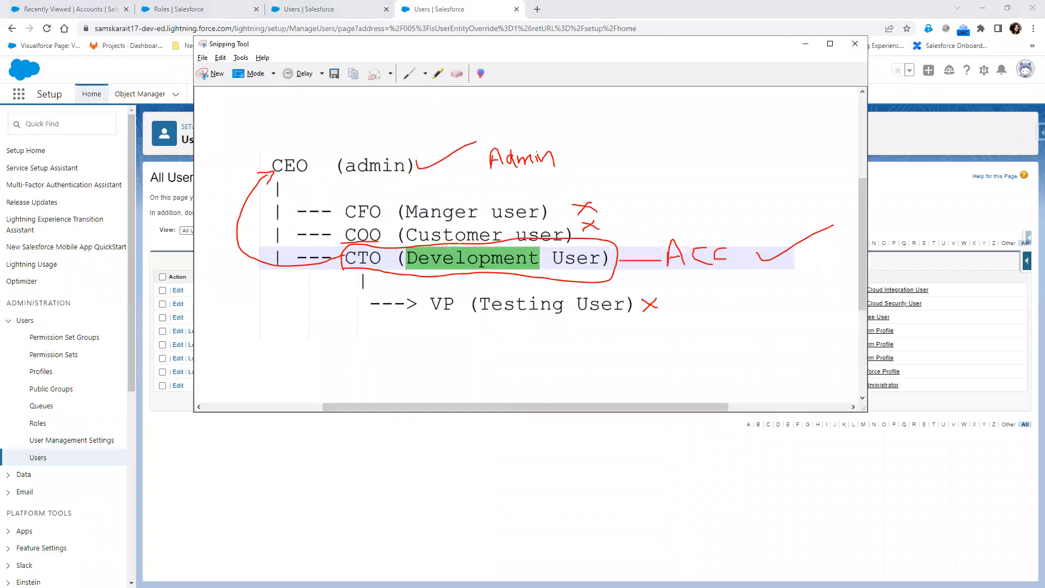
key(alt+Tab)
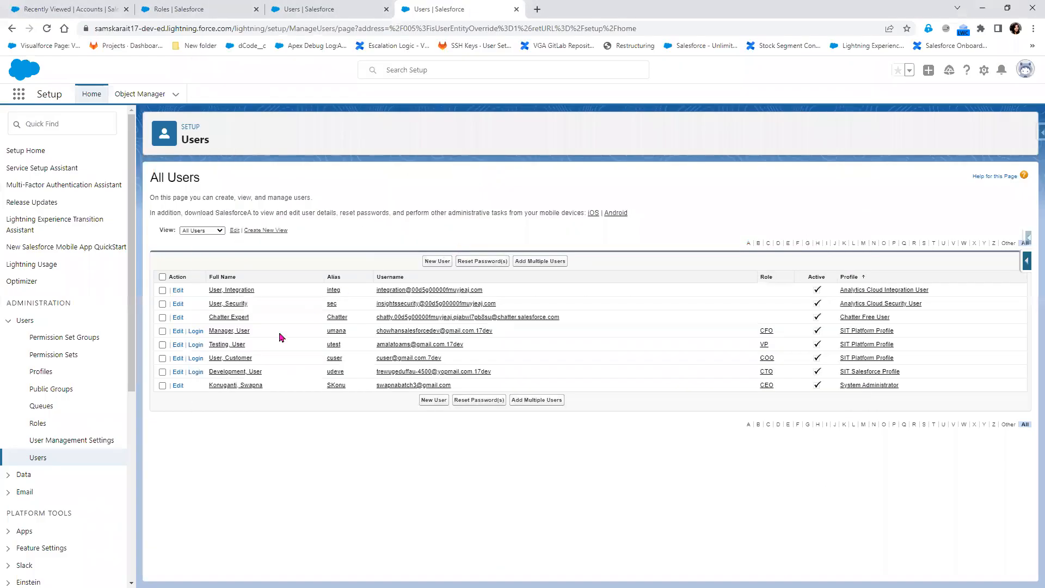
- Log in as the Customer user and dismiss the welcome dialog
click(196, 361)
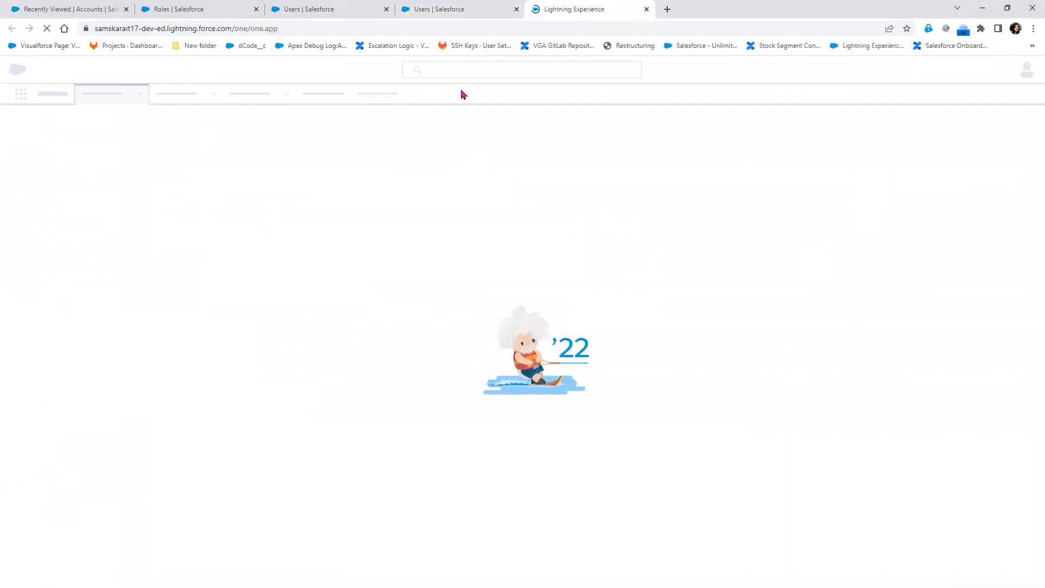
click(516, 9)
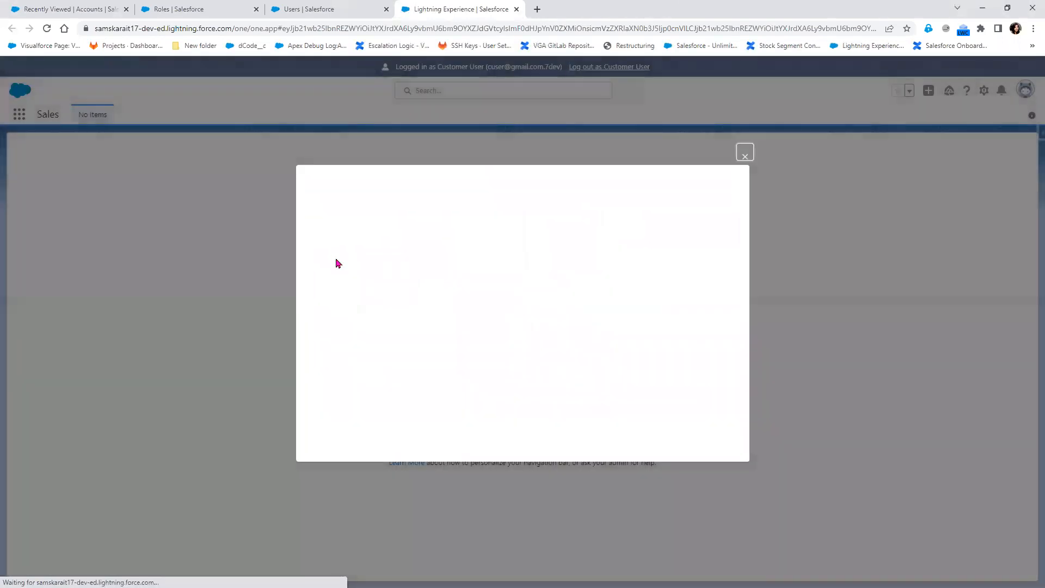
click(745, 158)
- Open the Role Hierarchy Test Account from the All Accounts list view
click(20, 117)
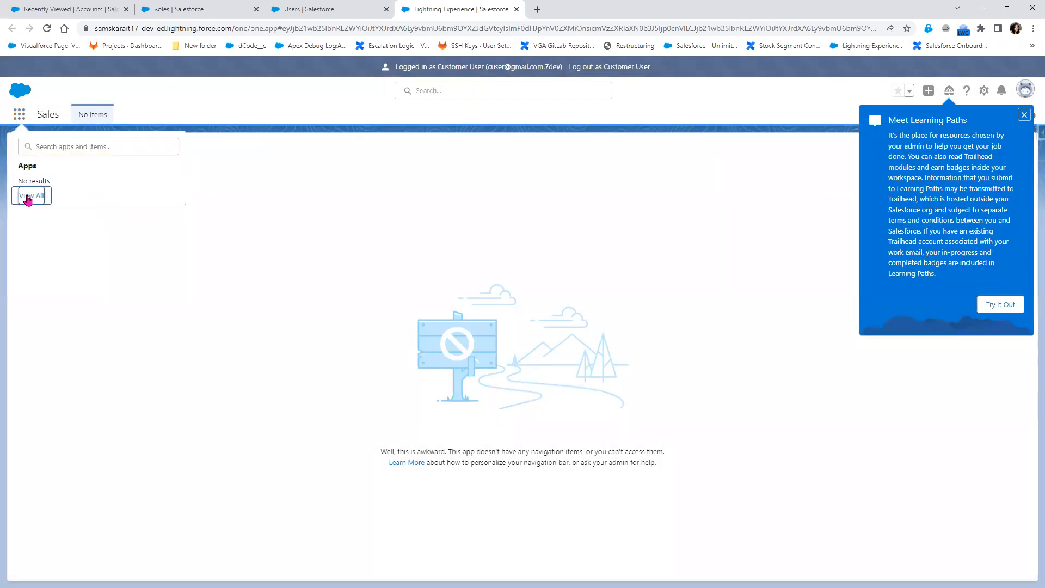
click(27, 197)
click(87, 215)
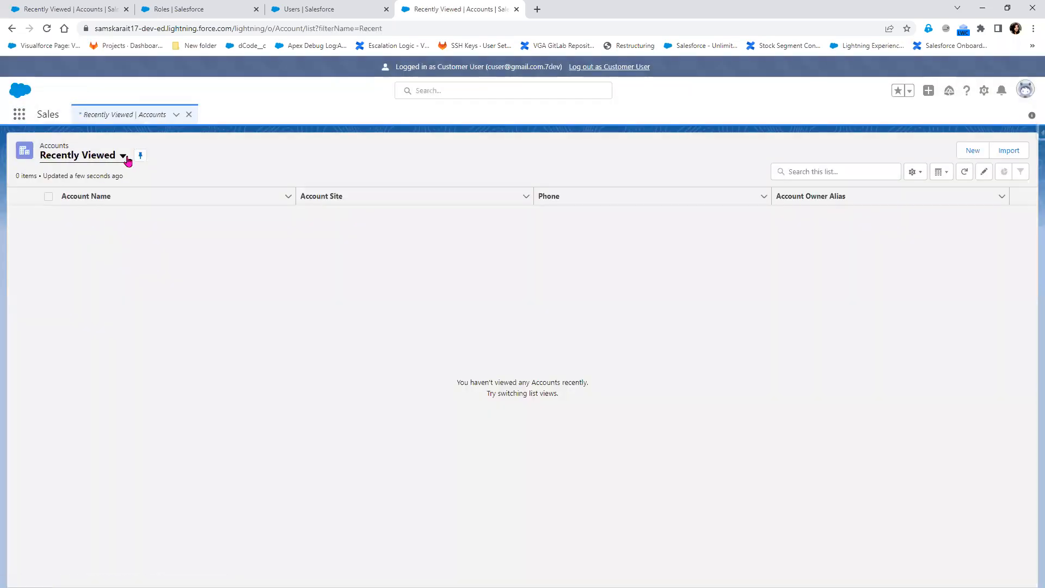
click(123, 156)
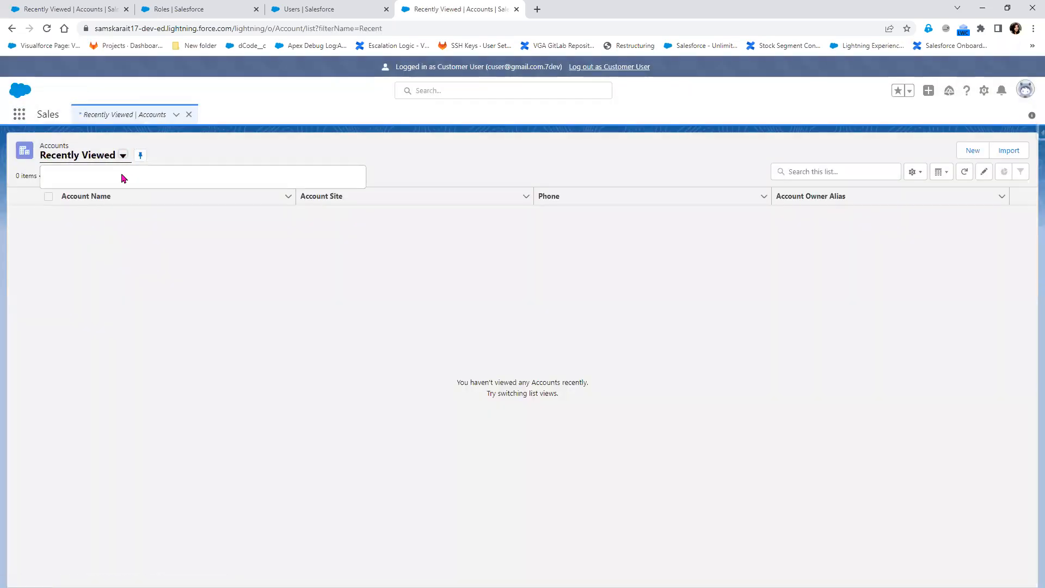
click(93, 194)
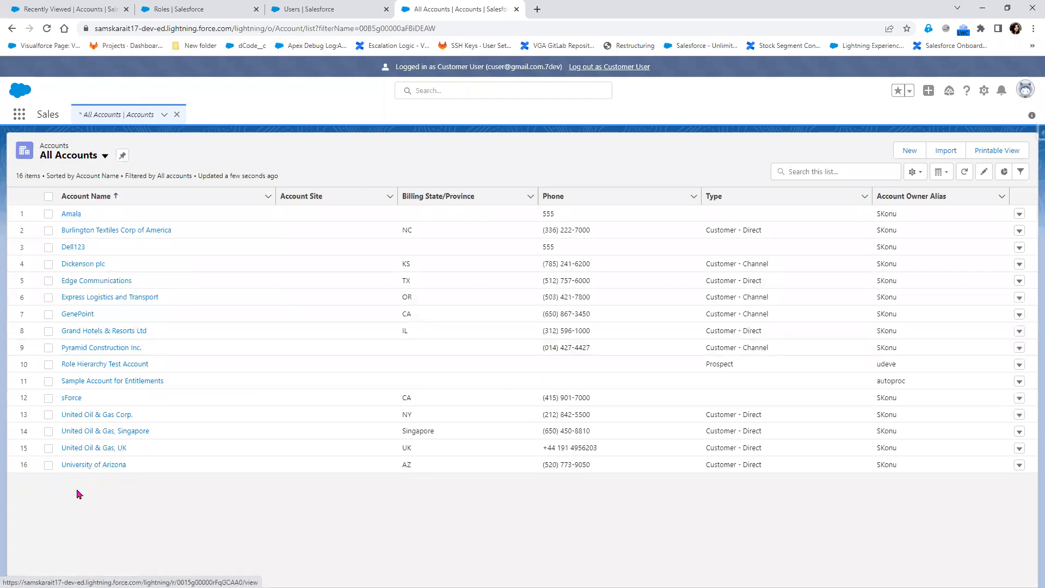
click(76, 364)
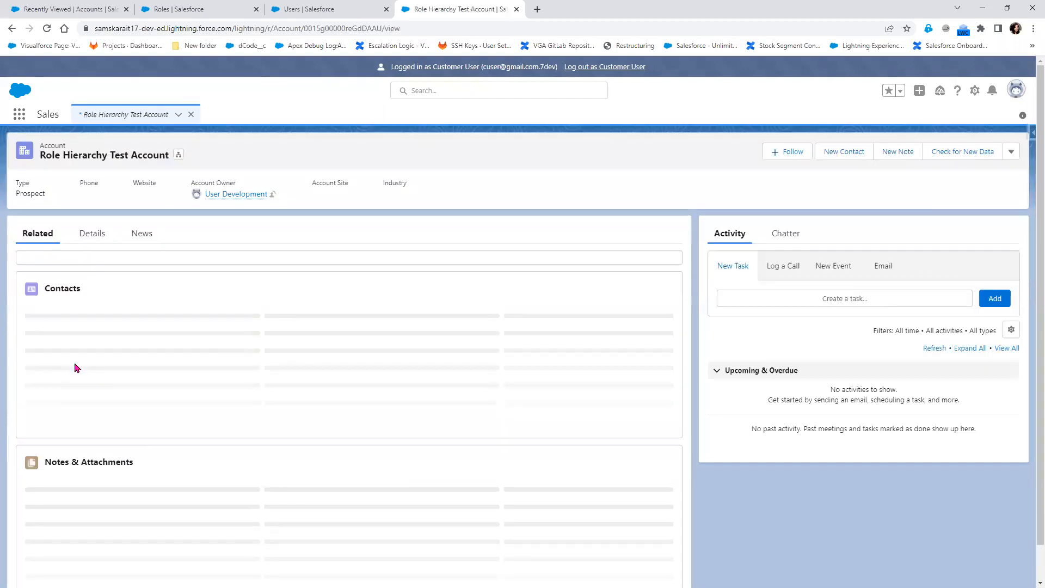
key(alt+Tab)
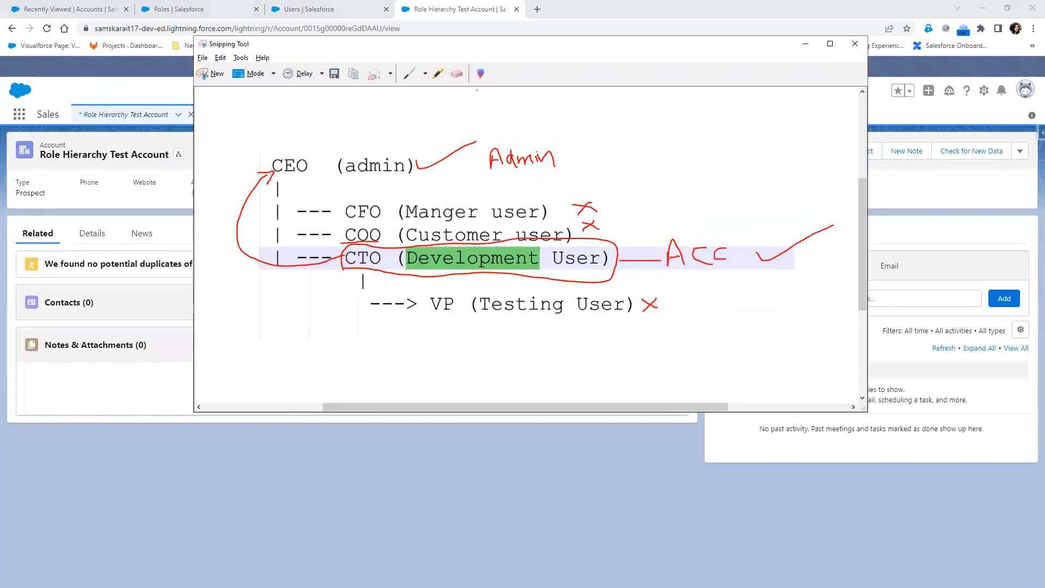
click(425, 73)
- Tick COO in blue on the hierarchy snip
click(424, 101)
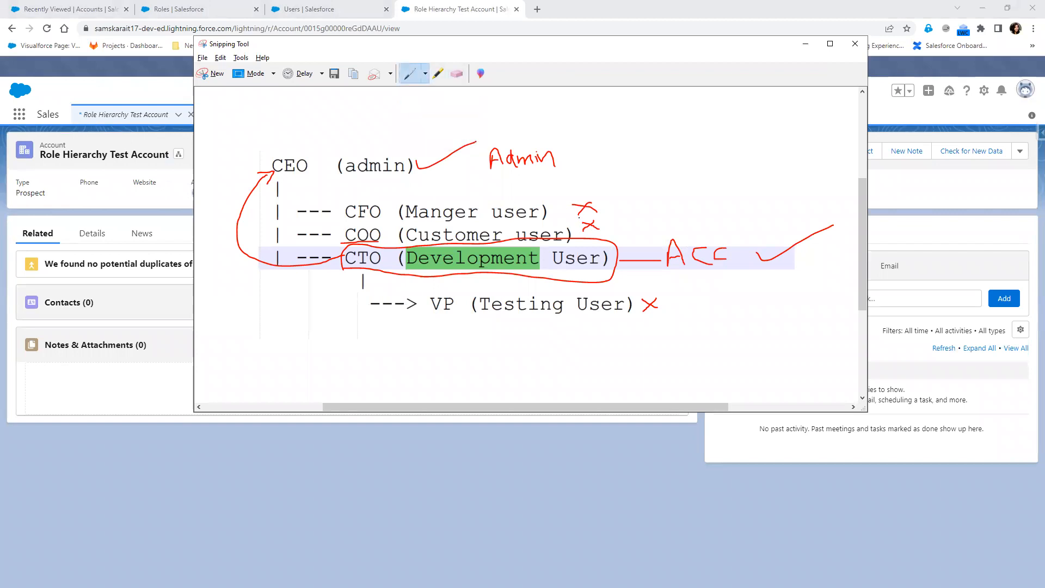
drag(615, 219, 675, 208)
key(alt+Tab)
- Log out of the Customer session and log in as the Testing user
click(595, 66)
key(alt+Tab)
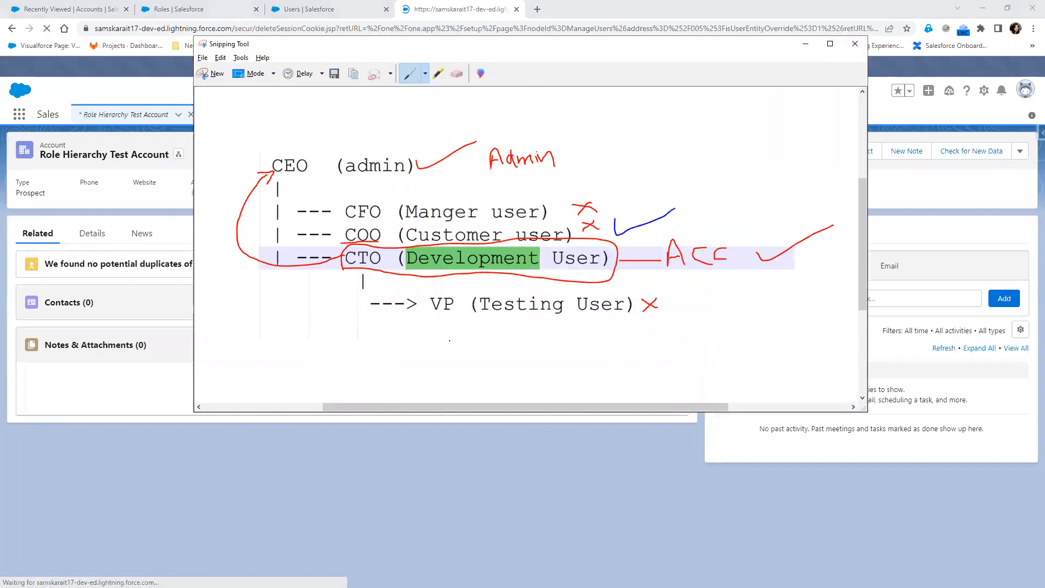
key(alt+Tab)
click(323, 9)
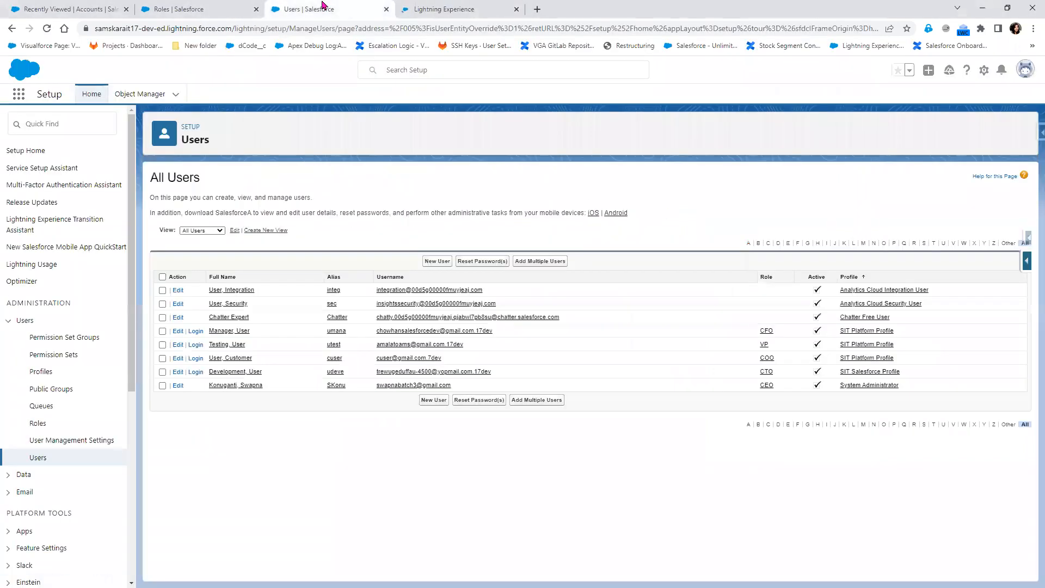
click(198, 349)
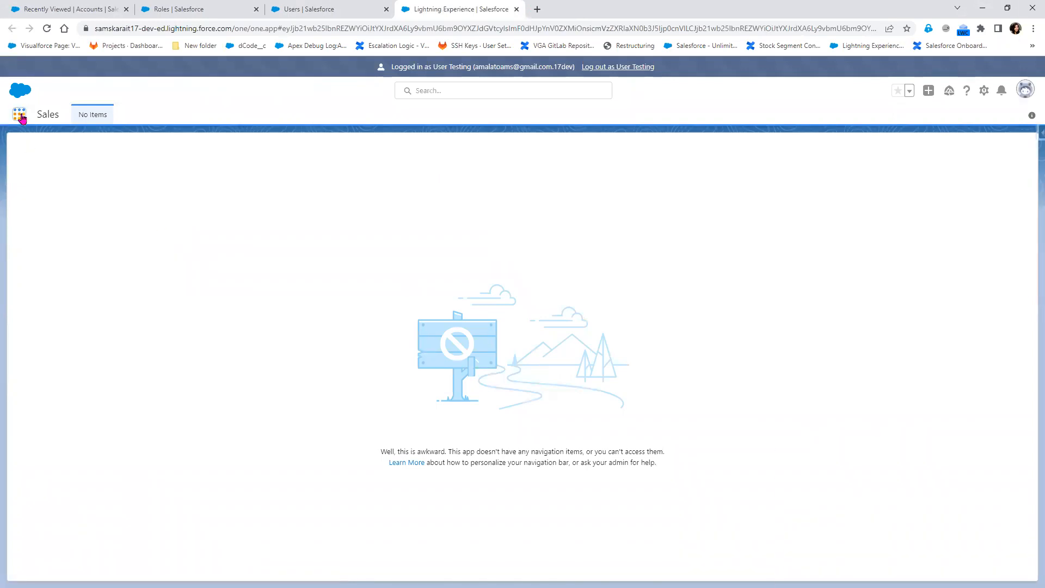
- Open the Role Hierarchy Test Account from All Accounts and start editing its Account Name
click(21, 117)
click(28, 197)
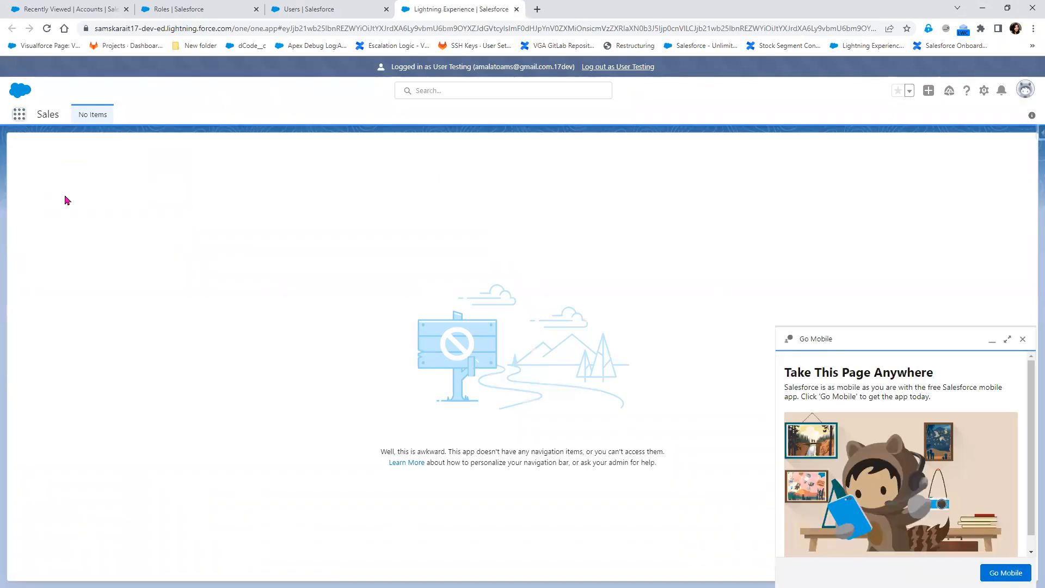
click(80, 220)
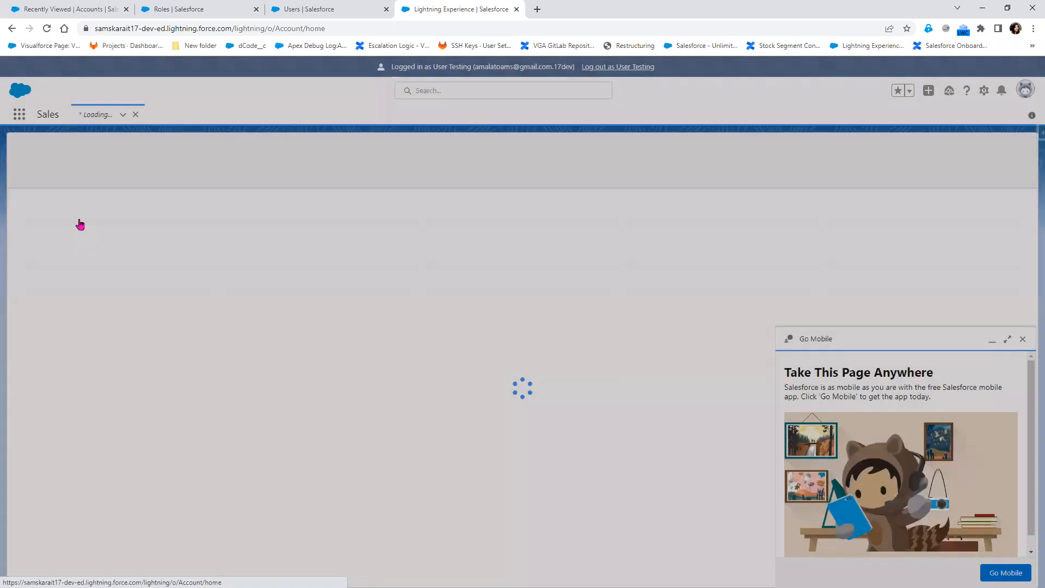
click(123, 156)
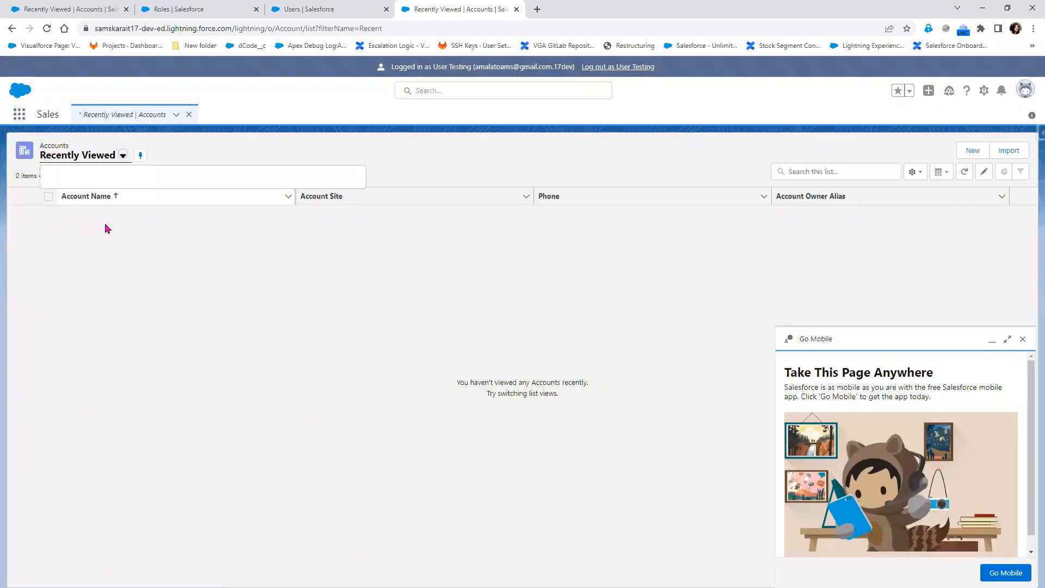
click(89, 200)
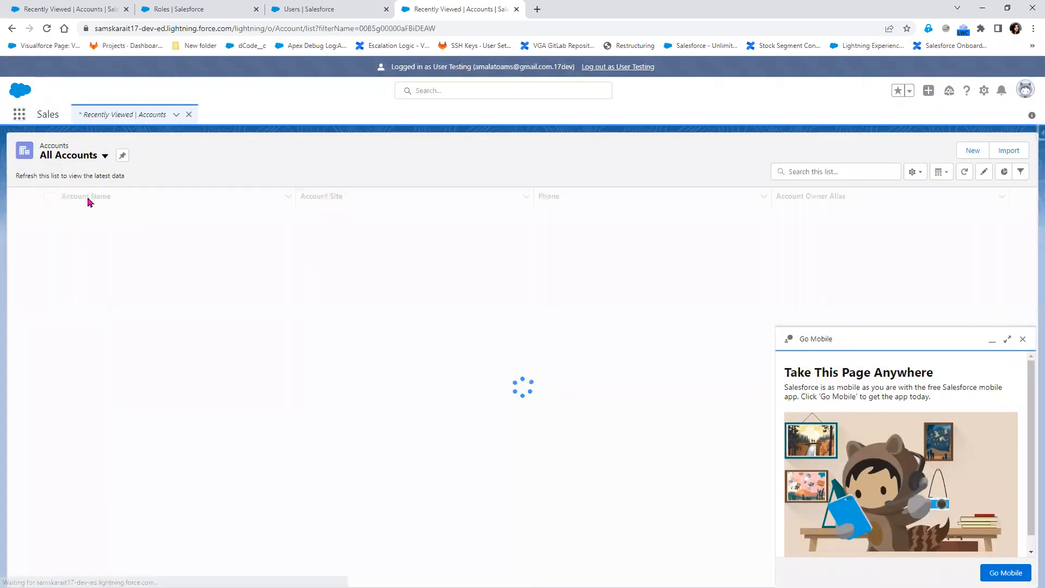
click(91, 369)
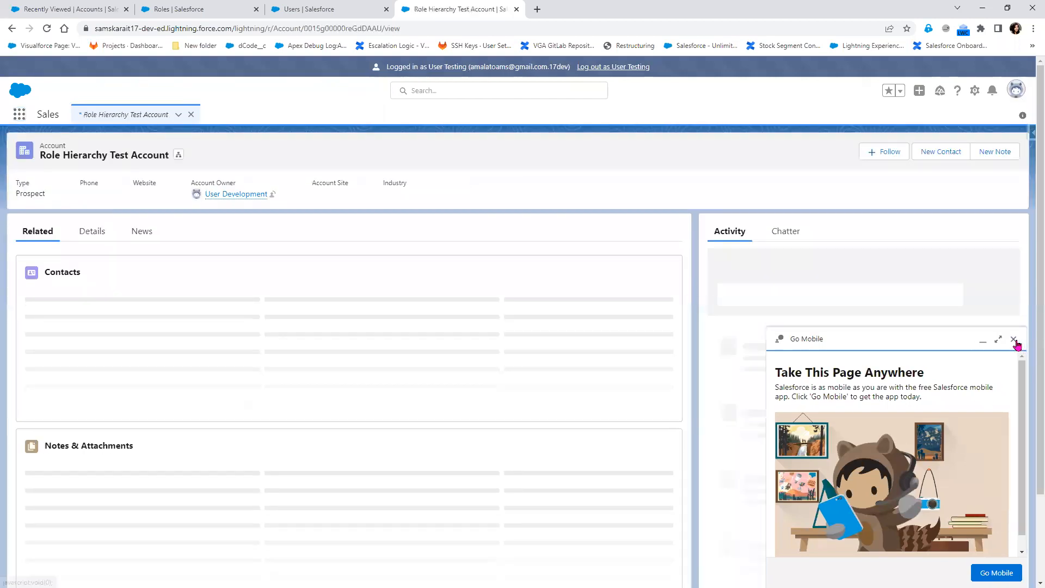
click(1014, 339)
click(90, 236)
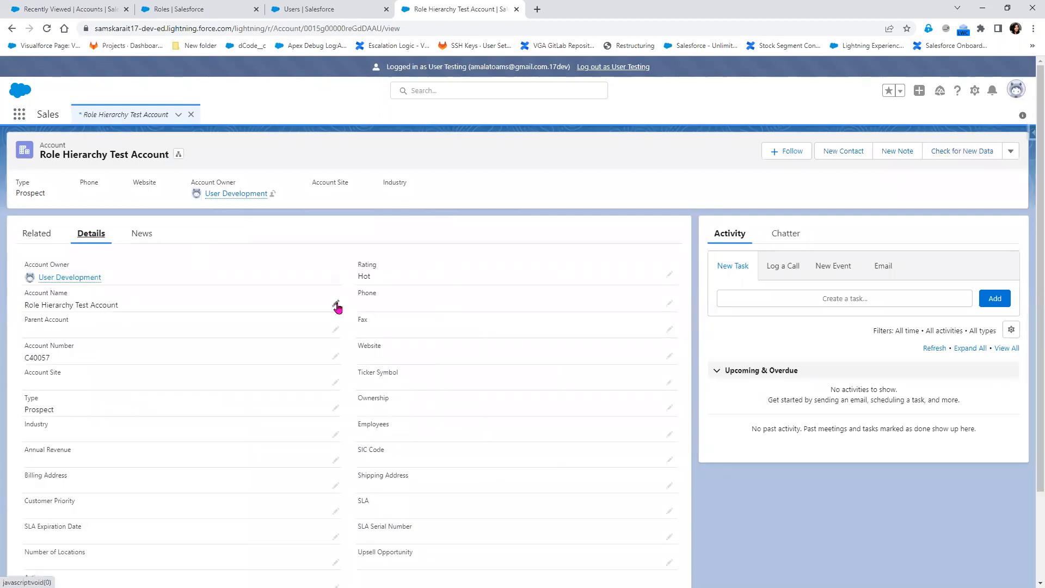
click(336, 306)
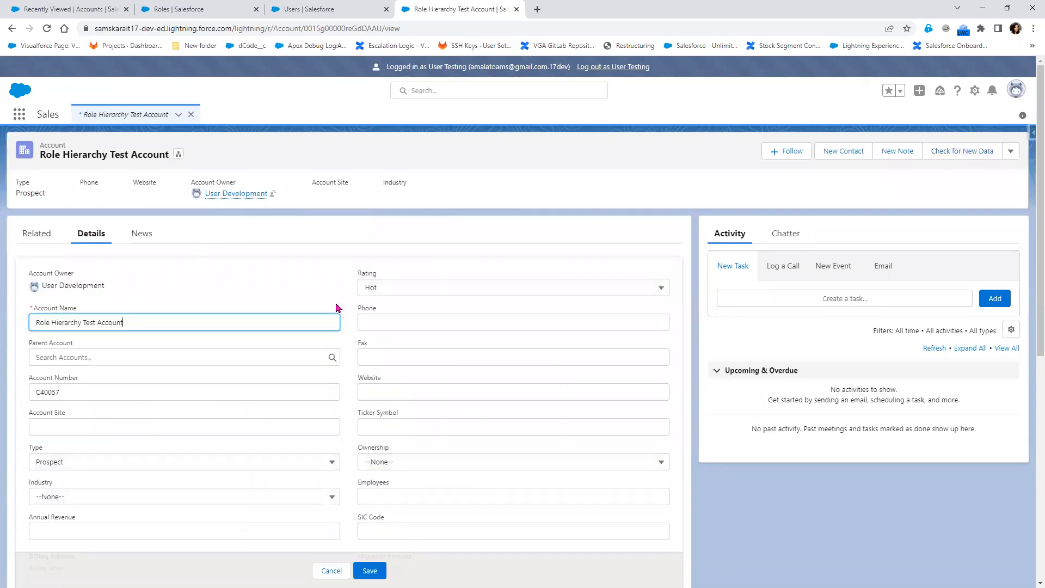
key(alt+Tab)
- Tick VP and CFO in blue on the hierarchy snip
drag(697, 304, 736, 294)
drag(615, 202, 656, 183)
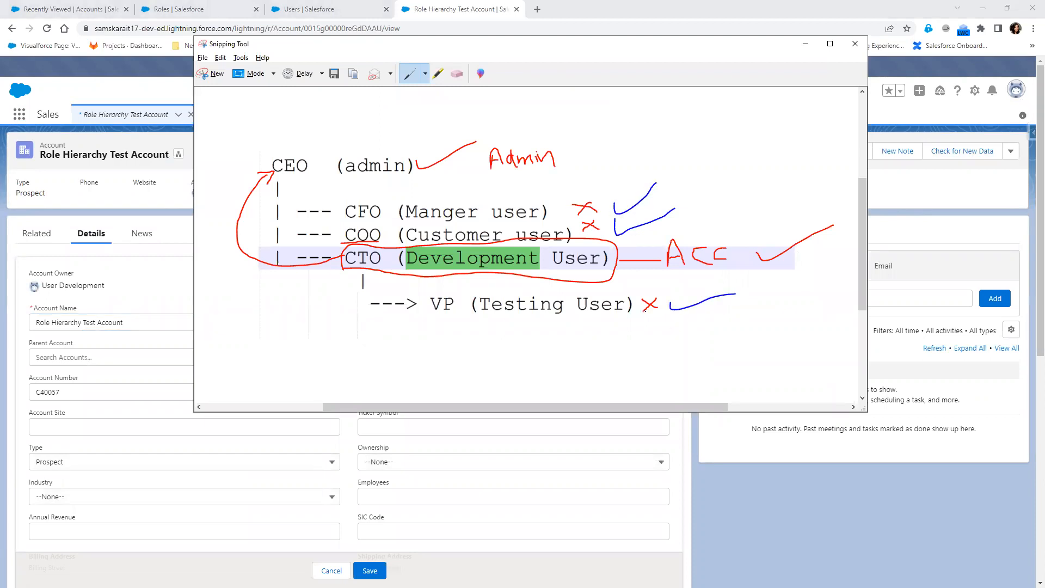
mouse_move(612, 173)
mouse_down()
mouse_move(656, 184)
mouse_move(634, 195)
mouse_up()
- Hand-write a blue circled note with a letter and number beside the hierarchy
mouse_move(688, 158)
mouse_down()
mouse_move(685, 181)
mouse_move(702, 154)
mouse_move(710, 176)
mouse_up()
mouse_move(605, 160)
mouse_down()
mouse_move(611, 254)
mouse_move(700, 319)
mouse_move(754, 293)
mouse_move(722, 260)
mouse_move(702, 137)
mouse_move(608, 169)
mouse_up()
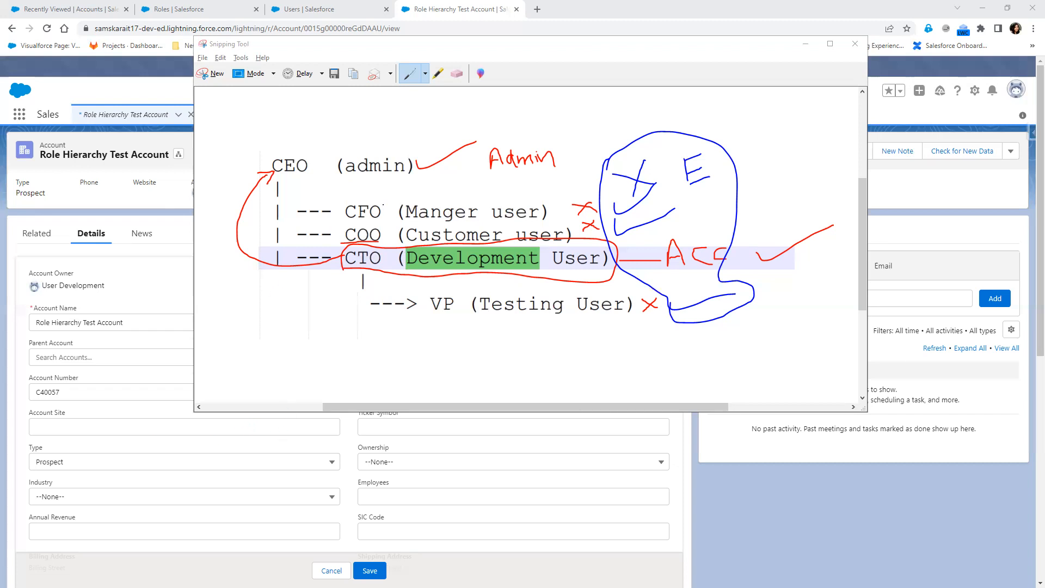
click(564, 195)
drag(556, 183, 557, 191)
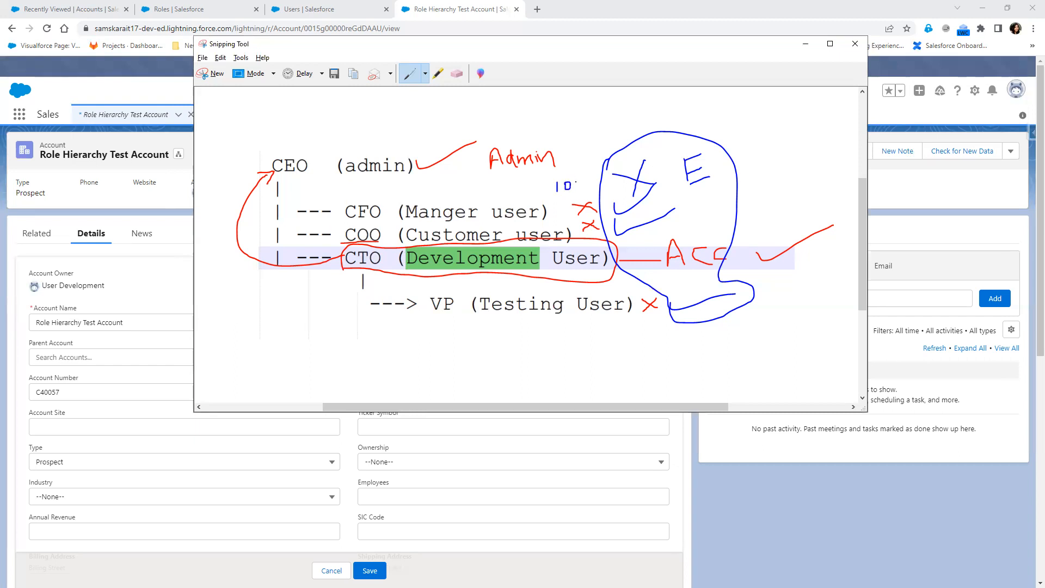
drag(578, 179, 575, 180)
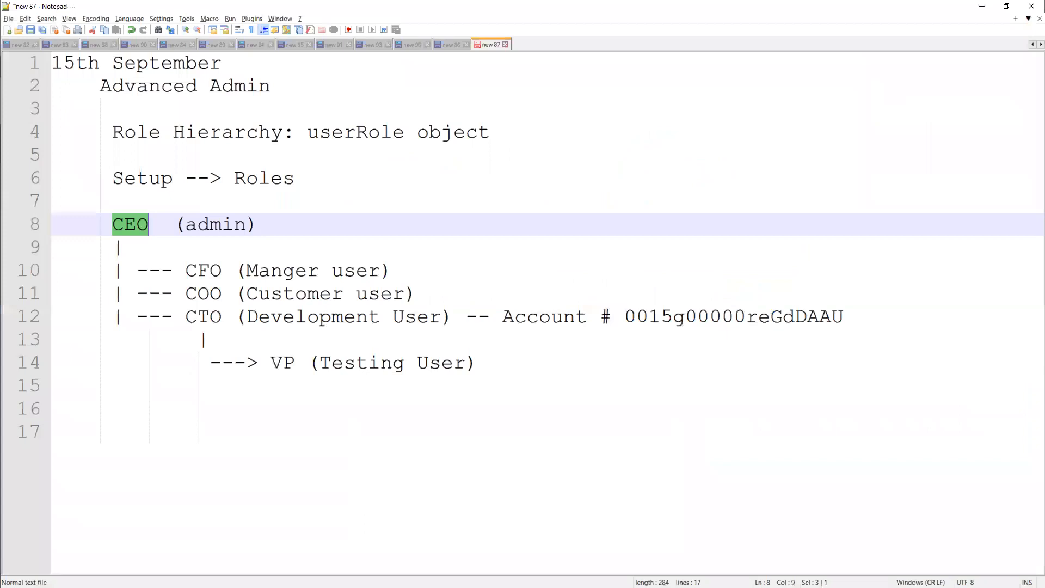
- Add an 'OWD --- Role Hierarchy' line below the VP (Testing User) line, then minimize Notepad++
click(477, 364)
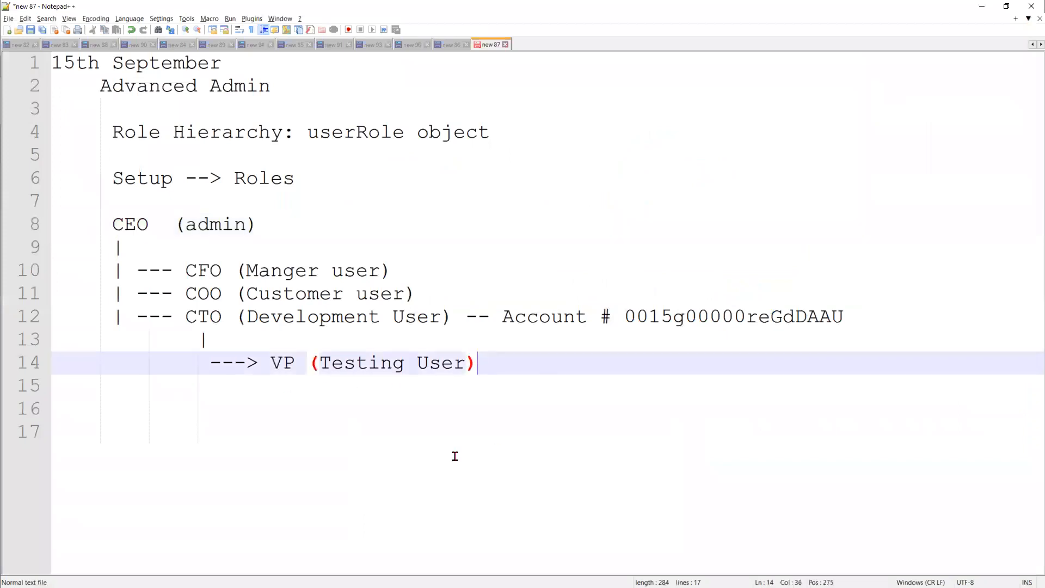
key(Return)
key(Return)
key(BackSpace)
key(BackSpace)
key(BackSpace)
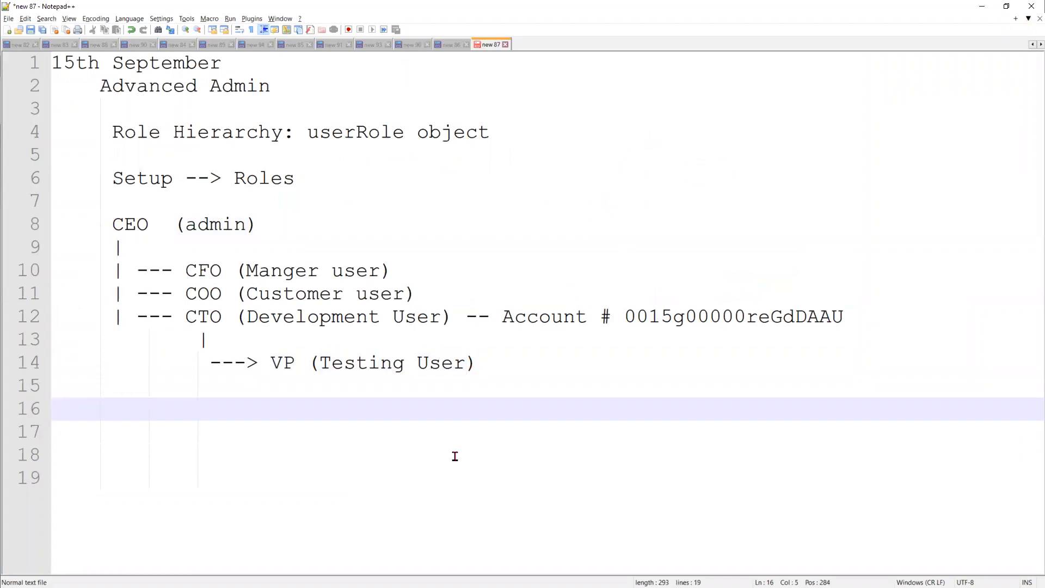
text(OWD --- Role Hi)
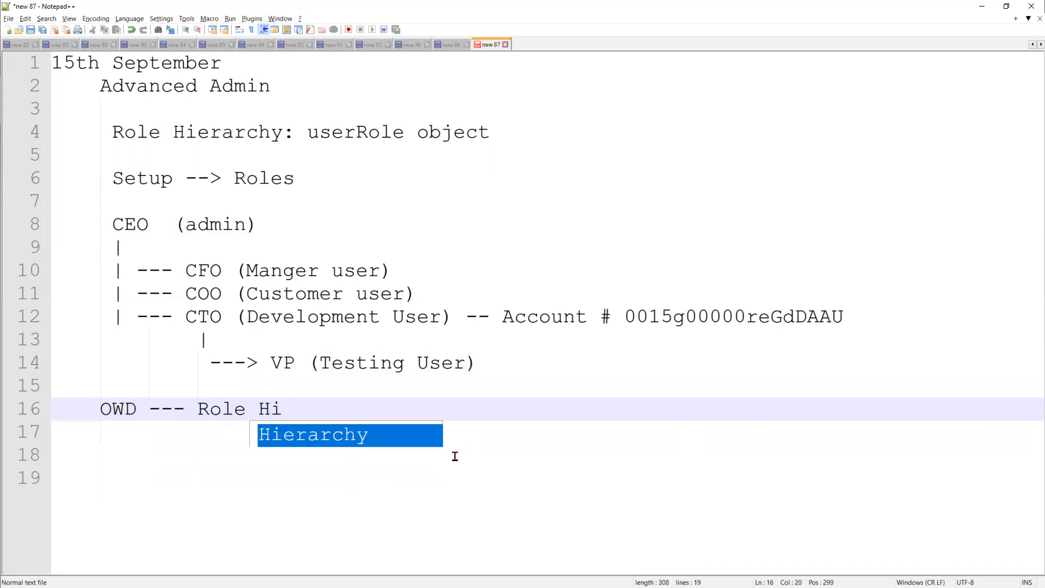
key(Return)
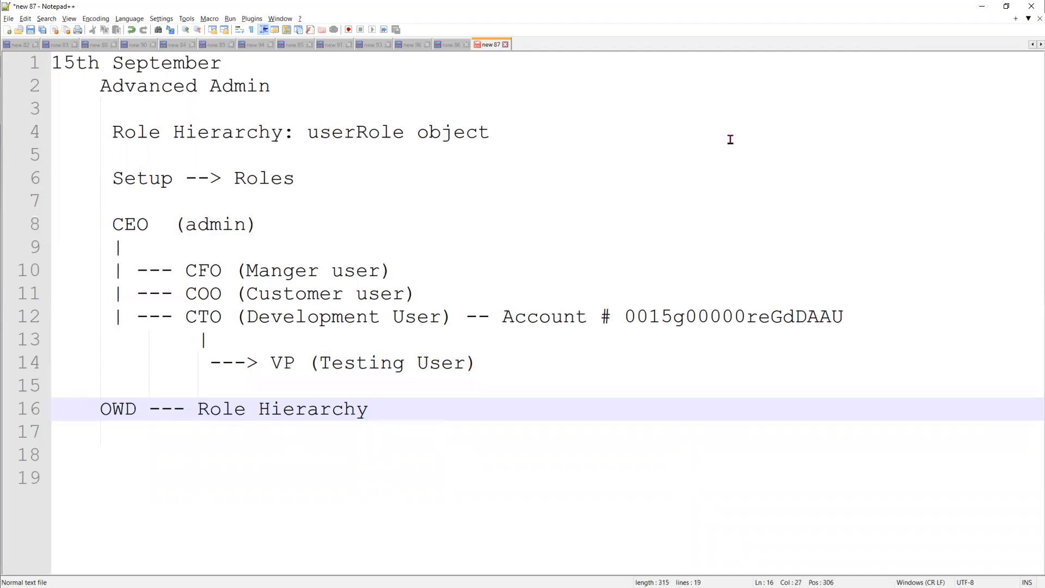
click(982, 6)
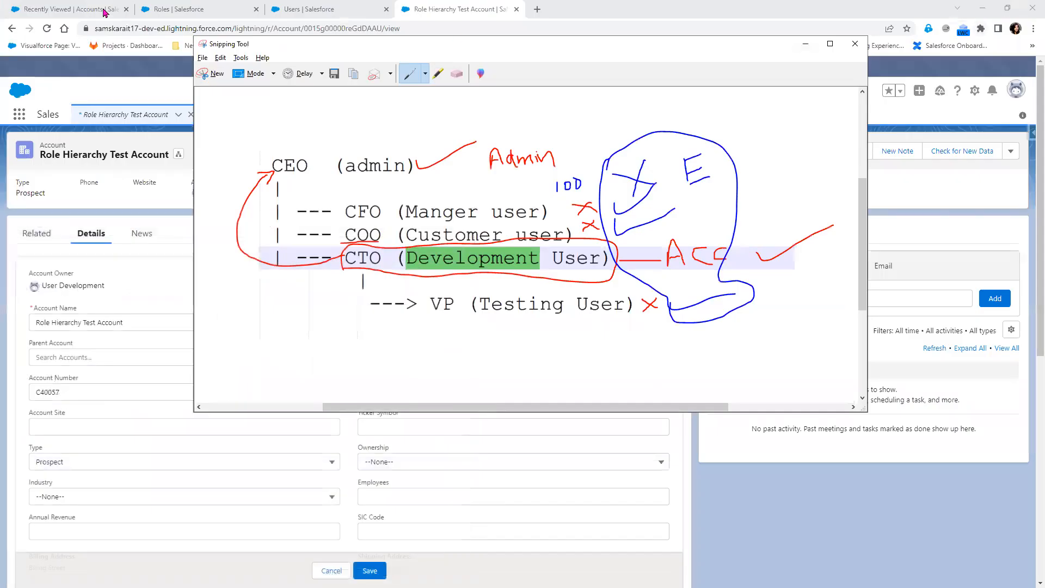
- Open the VP role's detail page and highlight its opportunity and case access settings
click(197, 9)
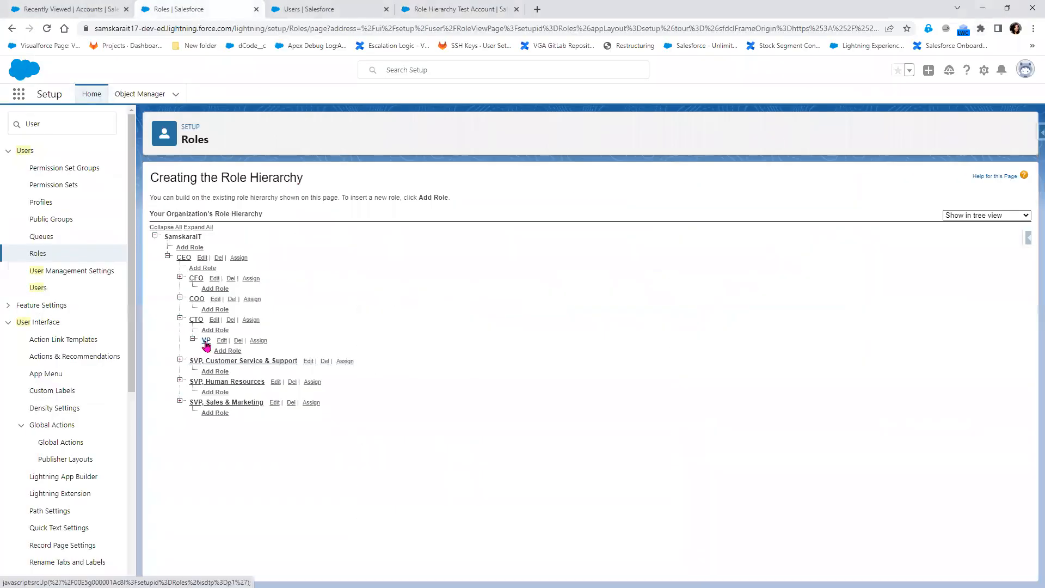
click(207, 342)
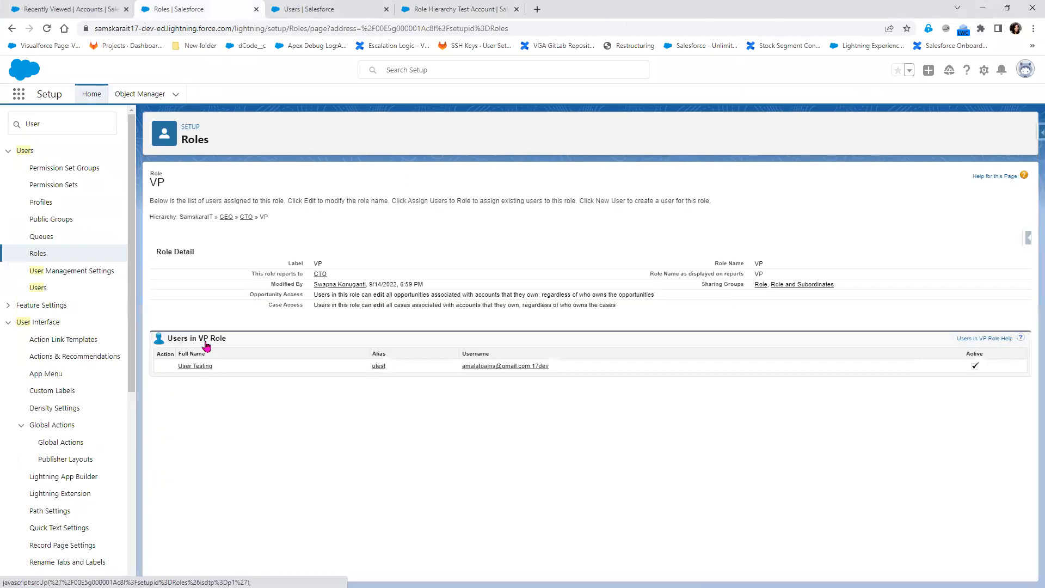
drag(245, 293, 637, 312)
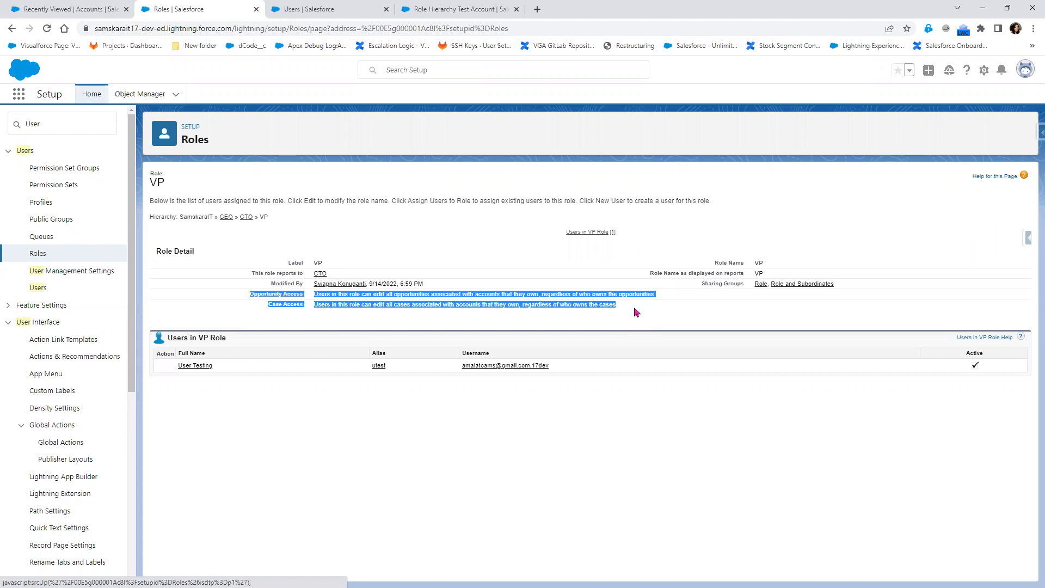
key(alt+Tab)
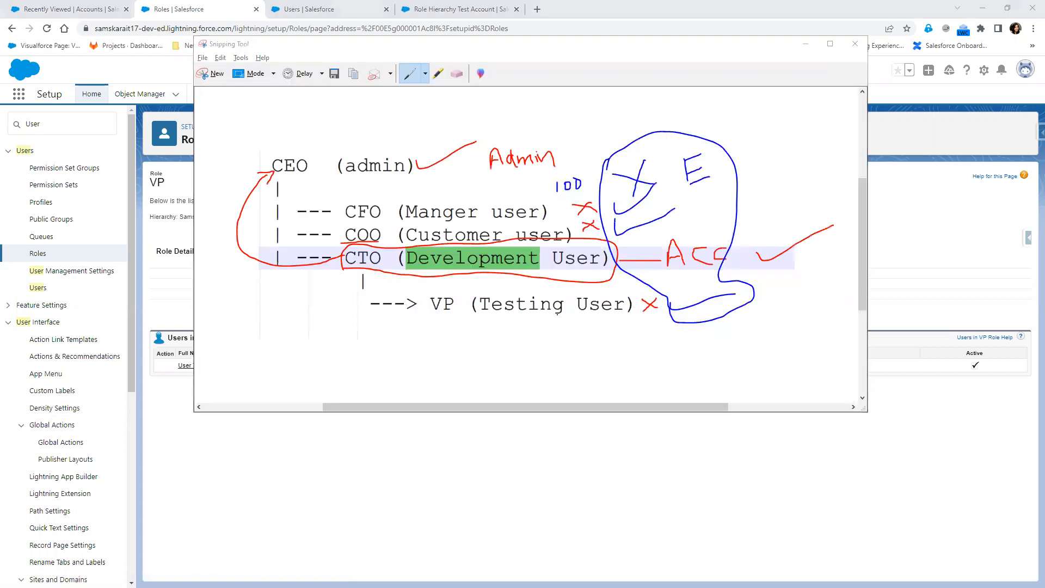
key(alt+Tab)
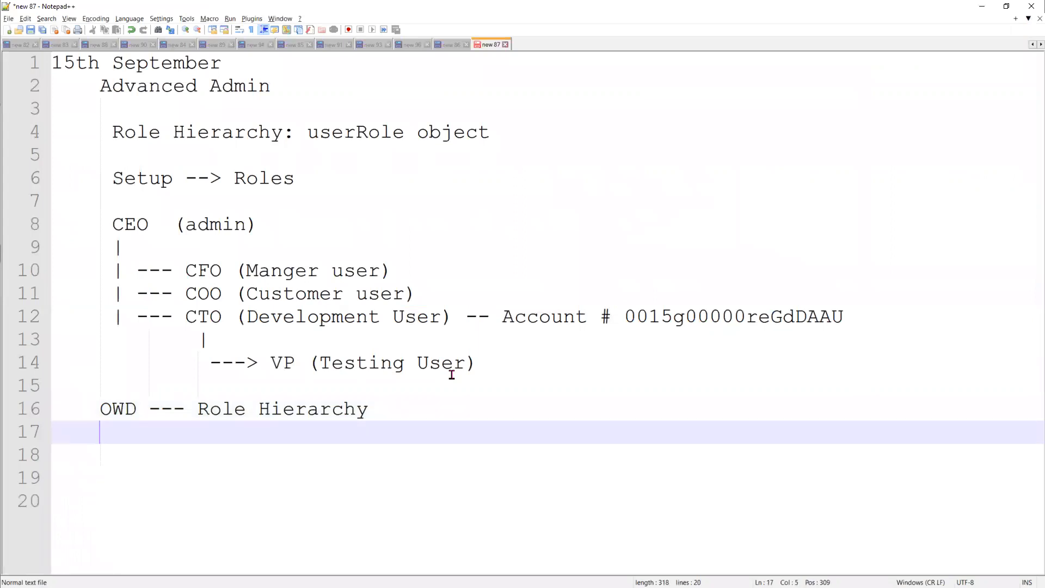
- Add 'OWD -- Organization wide Defaults', followed by 'Role -- User' and 'OWD - Object' lines
text(OWD -- Orga)
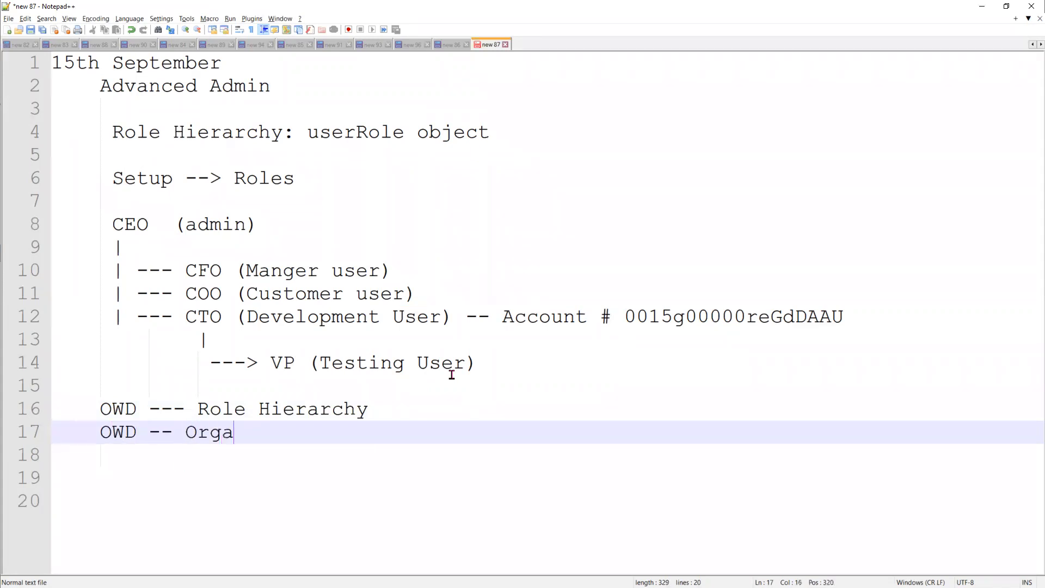
text(nization)
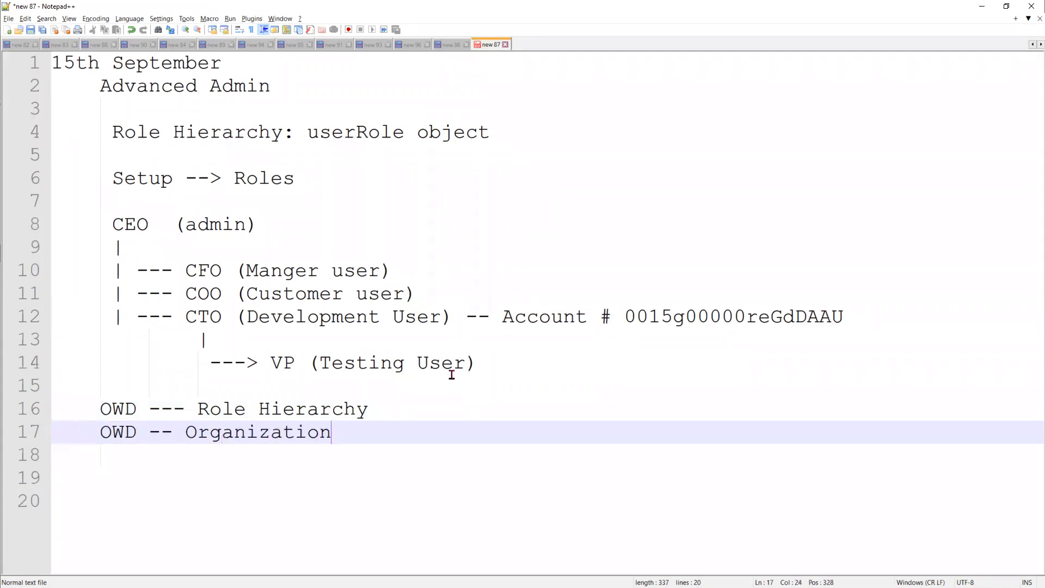
text( wide Defaults)
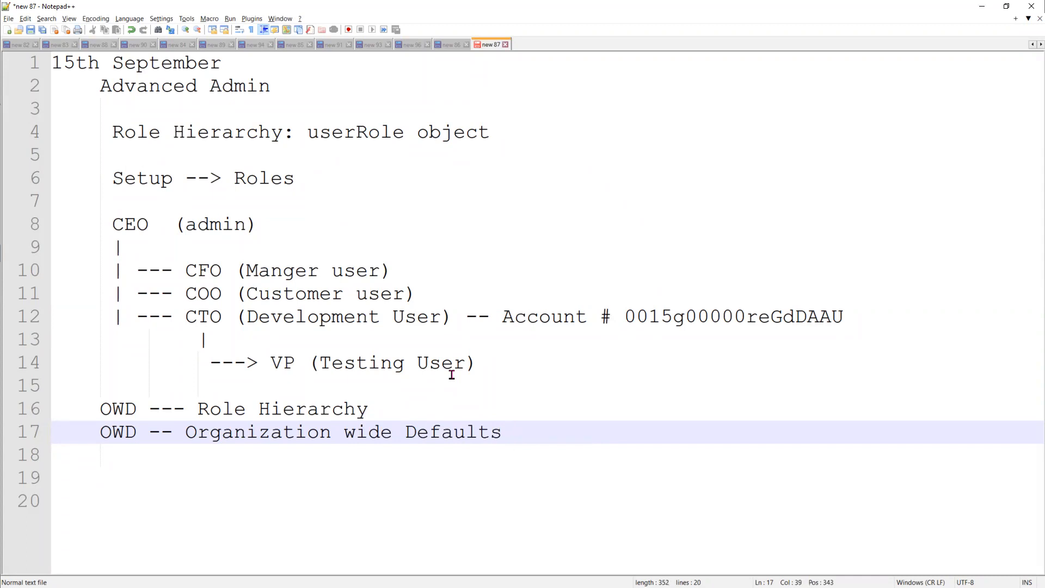
key(Return)
key(Return)
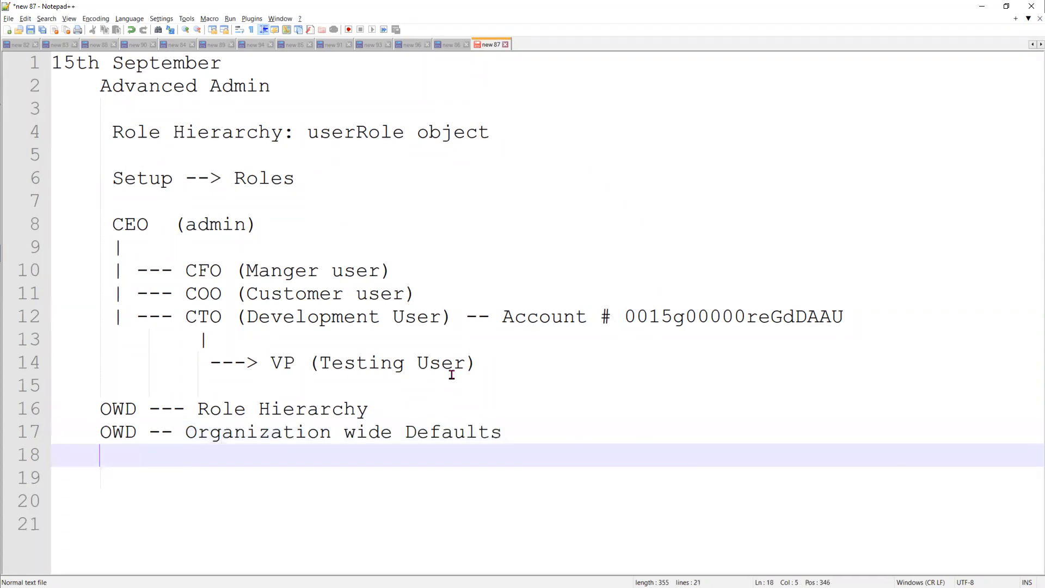
text(OW)
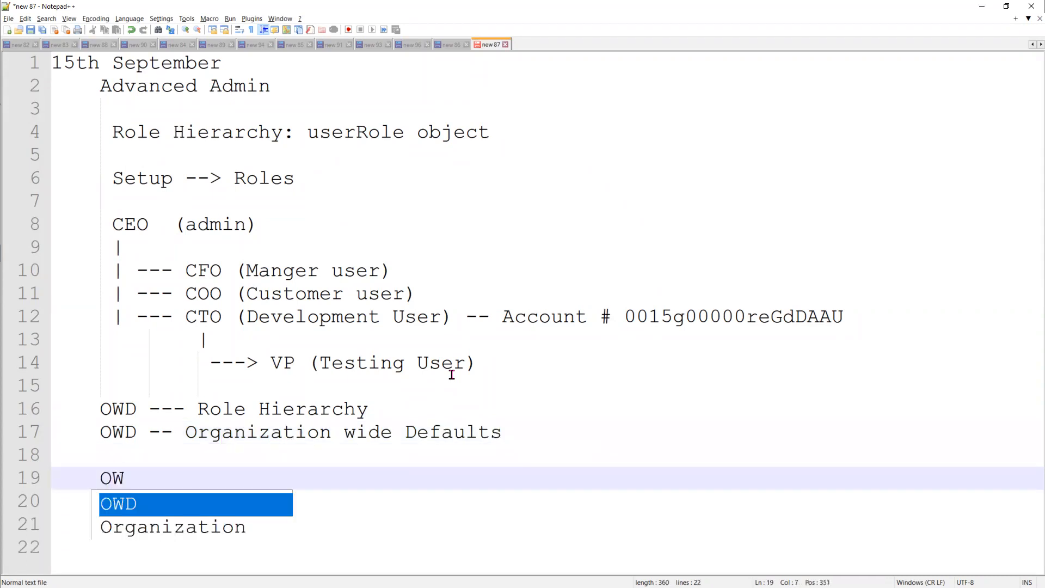
text(D - Ohb)
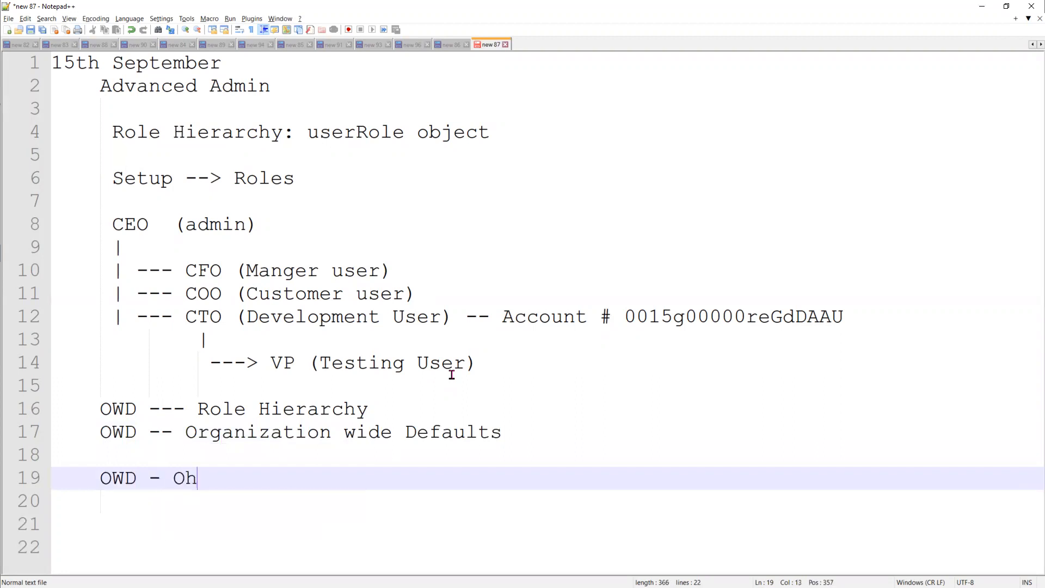
key(BackSpace)
key(BackSpace)
text(bject)
key(Up)
key(Return)
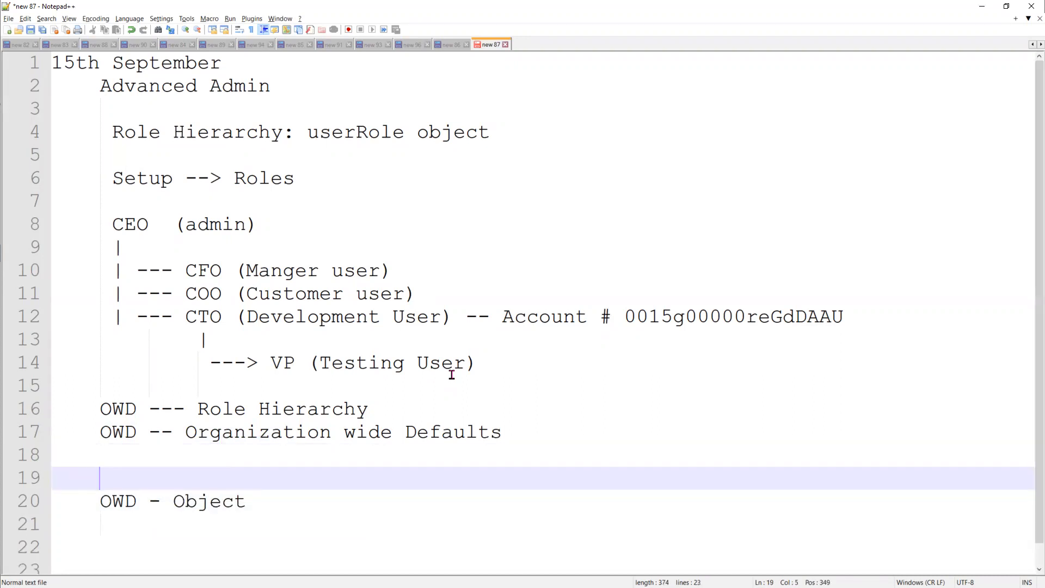
text(Role -- U)
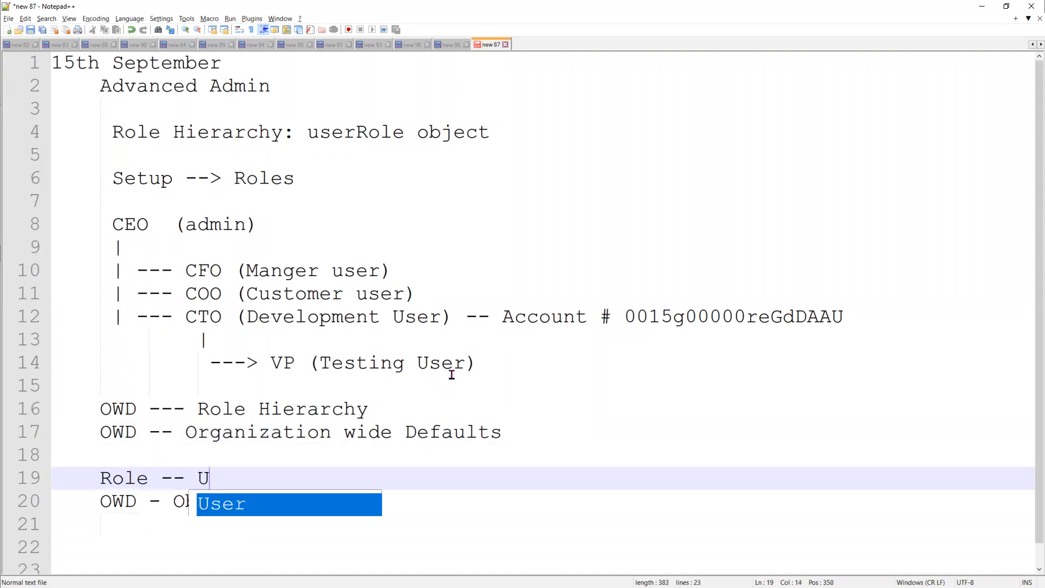
text(ser)
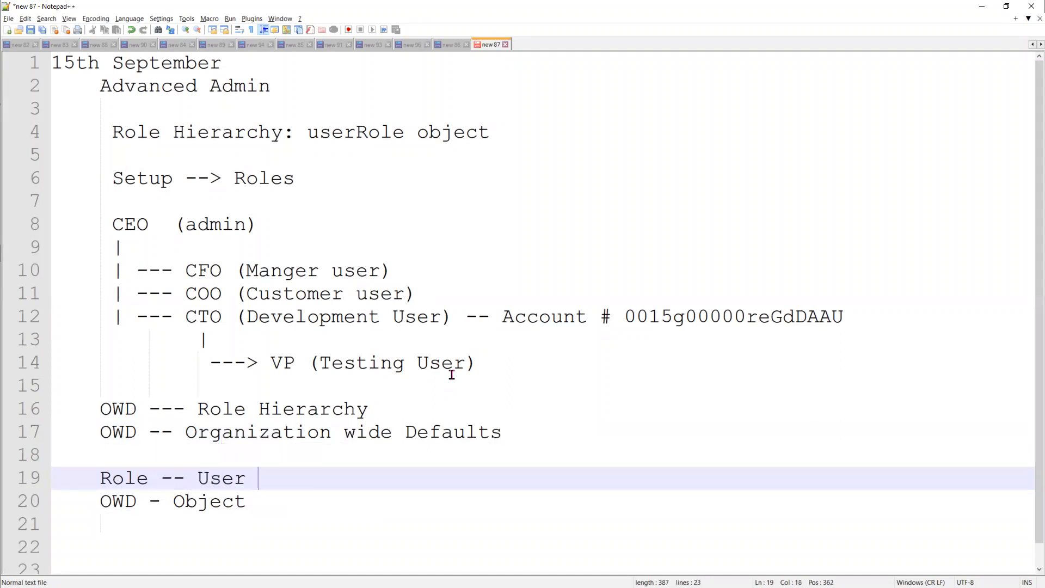
key(Down)
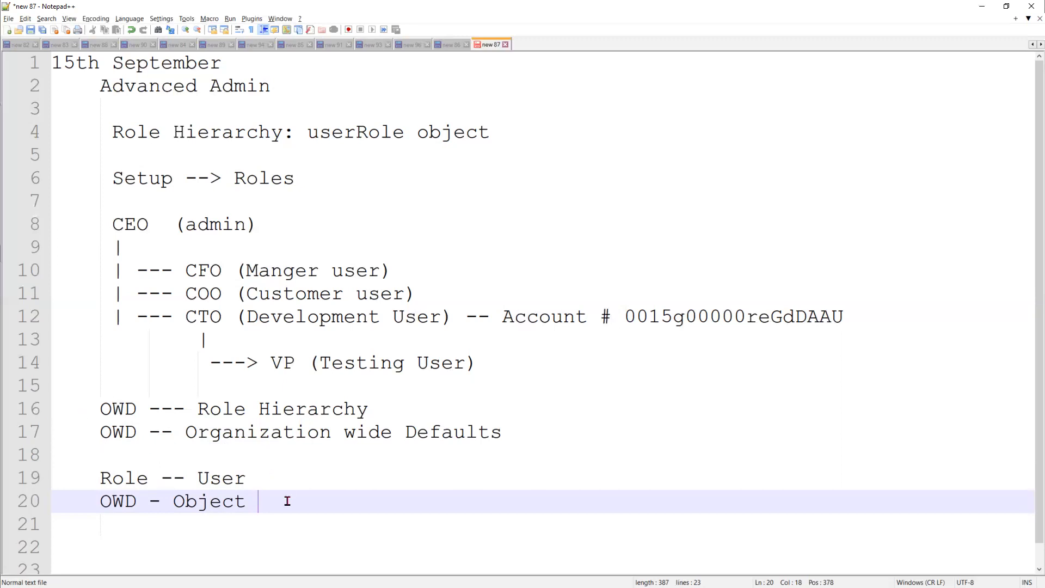
- After 'OWD - Object', write '--> Which will indicate the default level of access is decided by the OWD'
text(--> )
text(Whil=c)
text(h)
key(BackSpace)
key(BackSpace)
key(BackSpace)
text(ch wil)
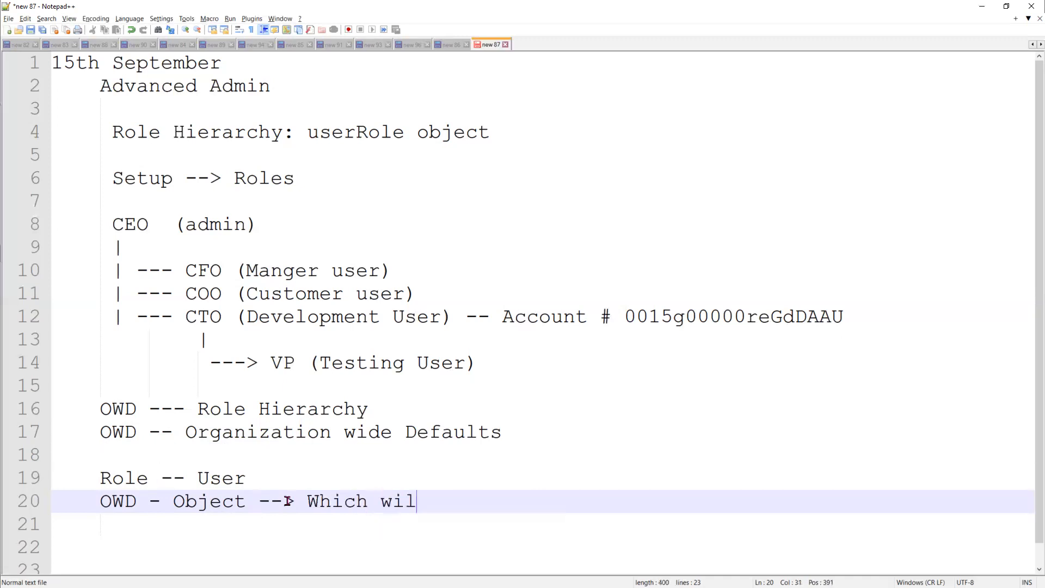
text(l indicate the defau)
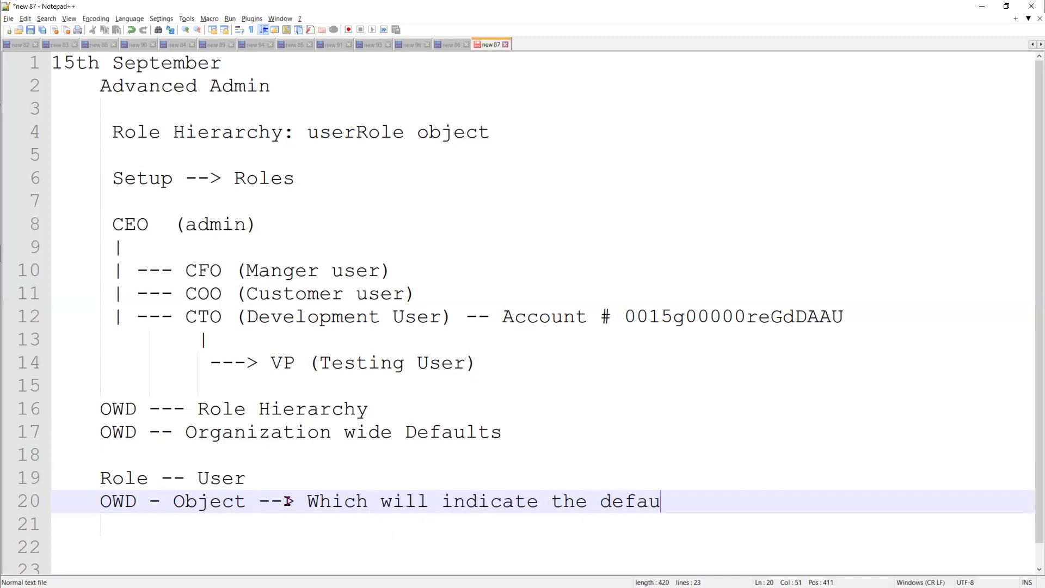
text(lt level of)
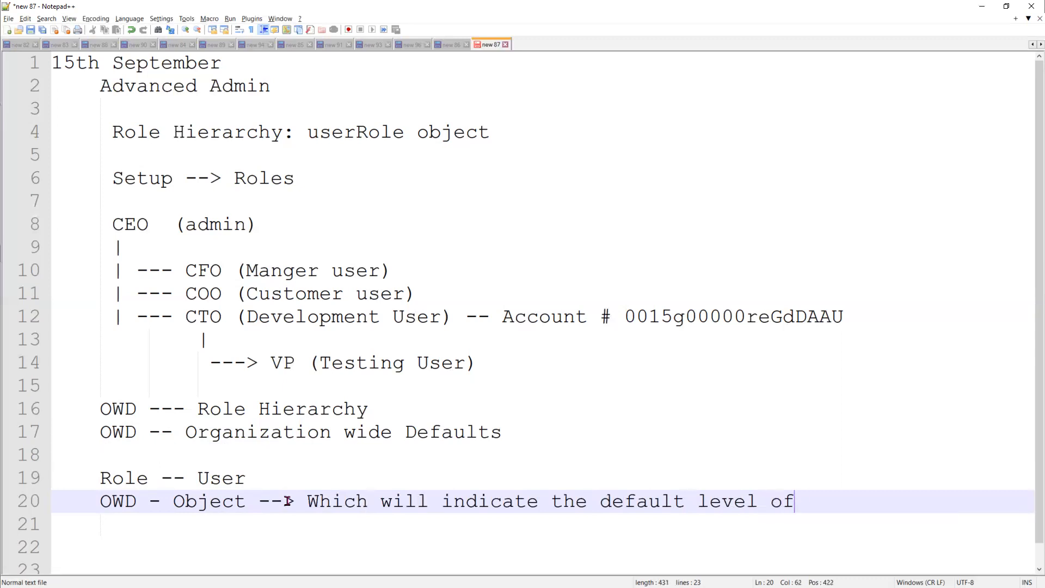
text( access is)
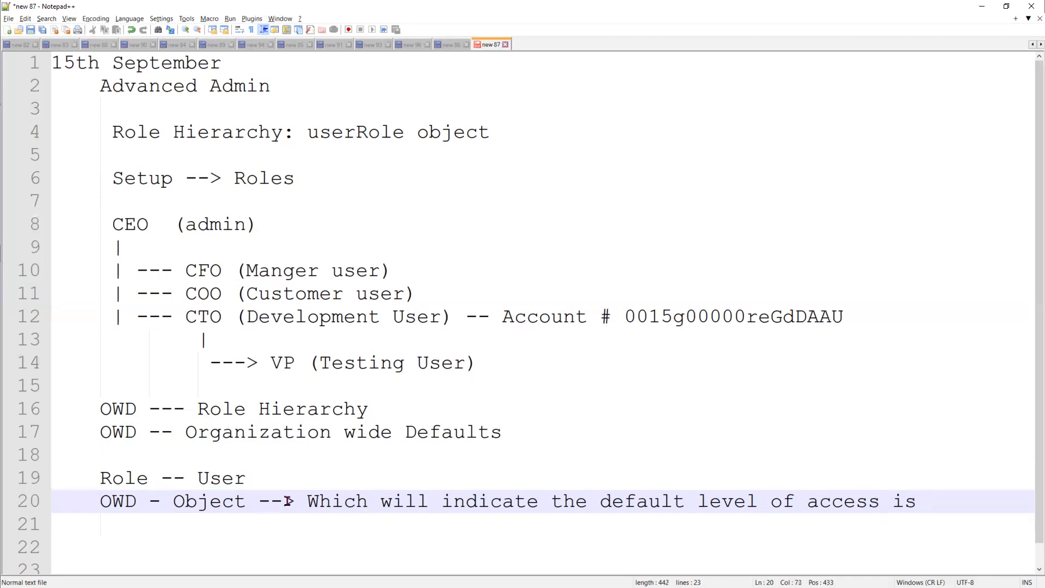
key(Return)
text(decided by the )
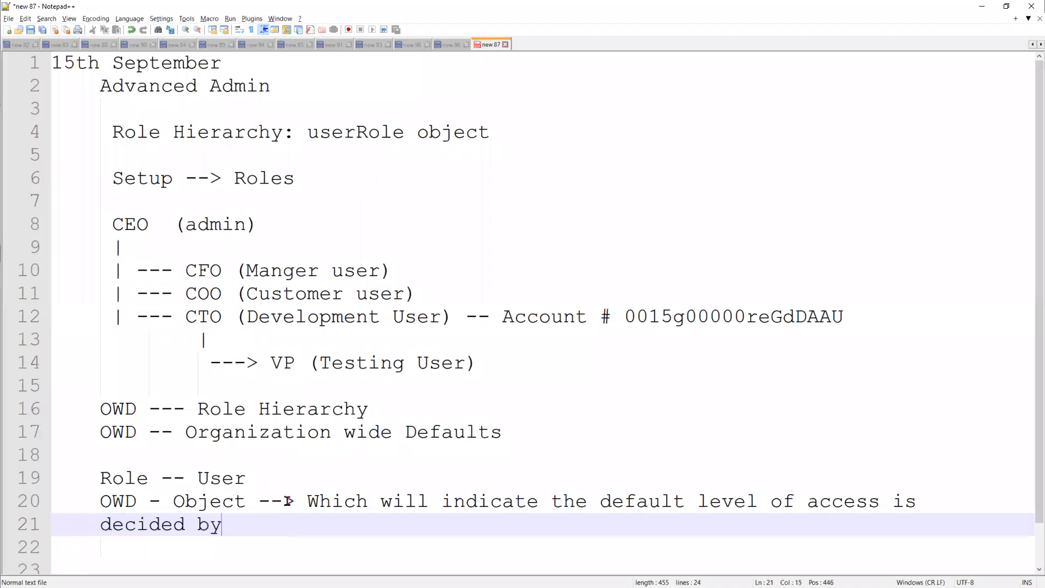
text(OWD)
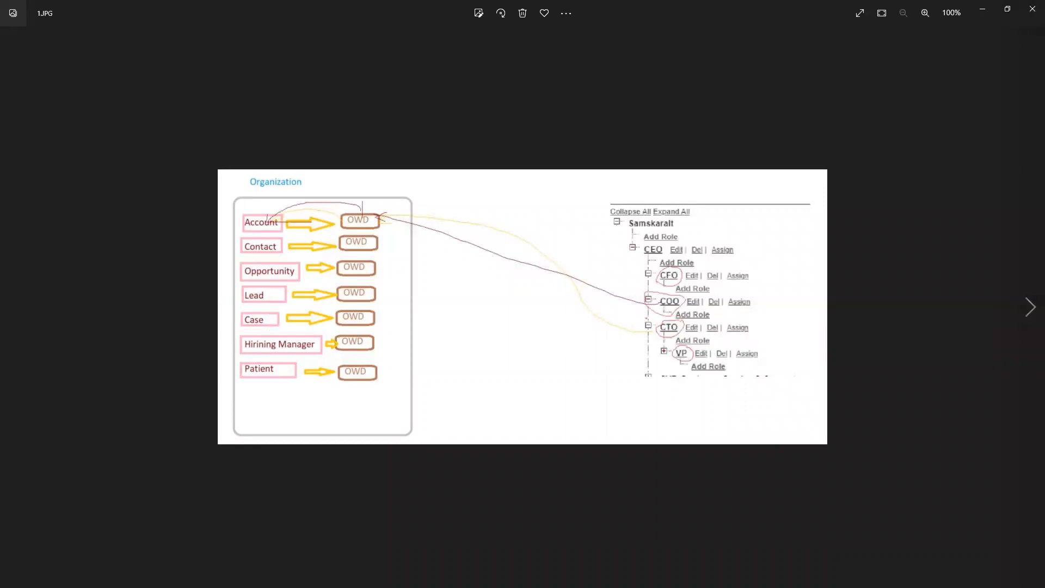
- Snip the second OWD diagram (2.JPG) into Snipping Tool and close both Photos windows
key(Right)
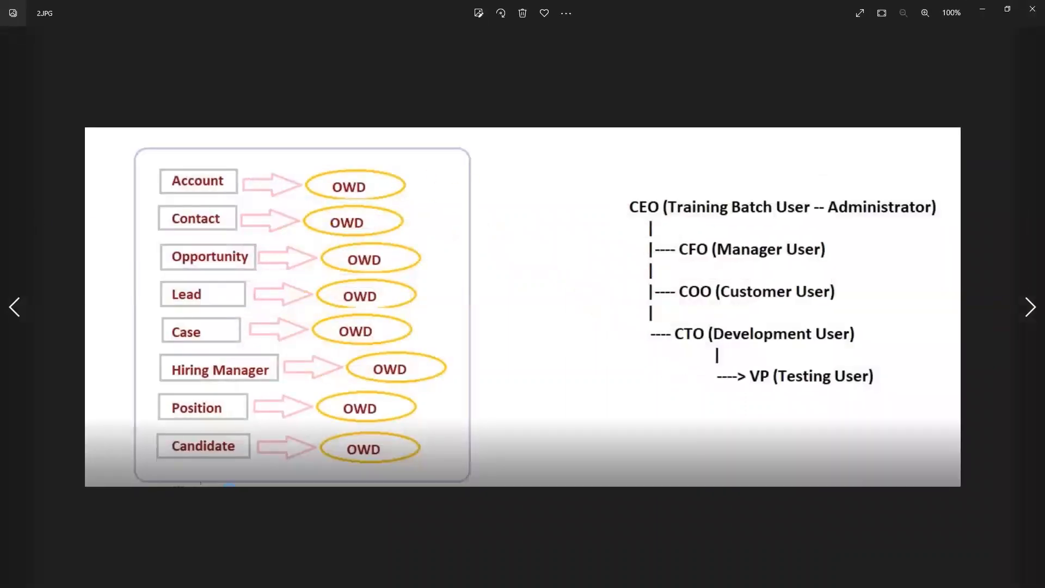
key(alt+Tab)
click(211, 72)
drag(94, 129, 938, 466)
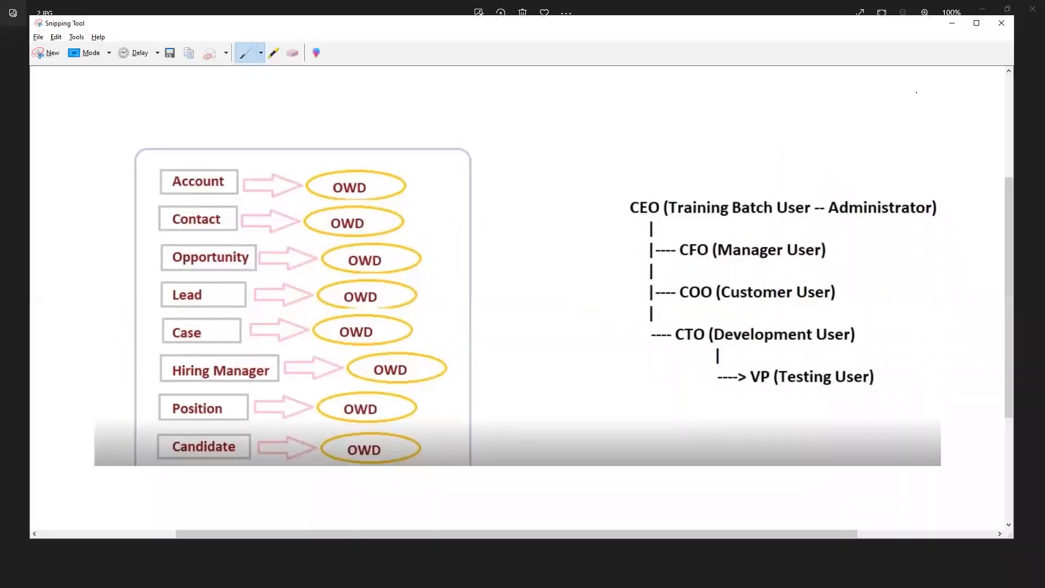
click(1032, 9)
click(1032, 9)
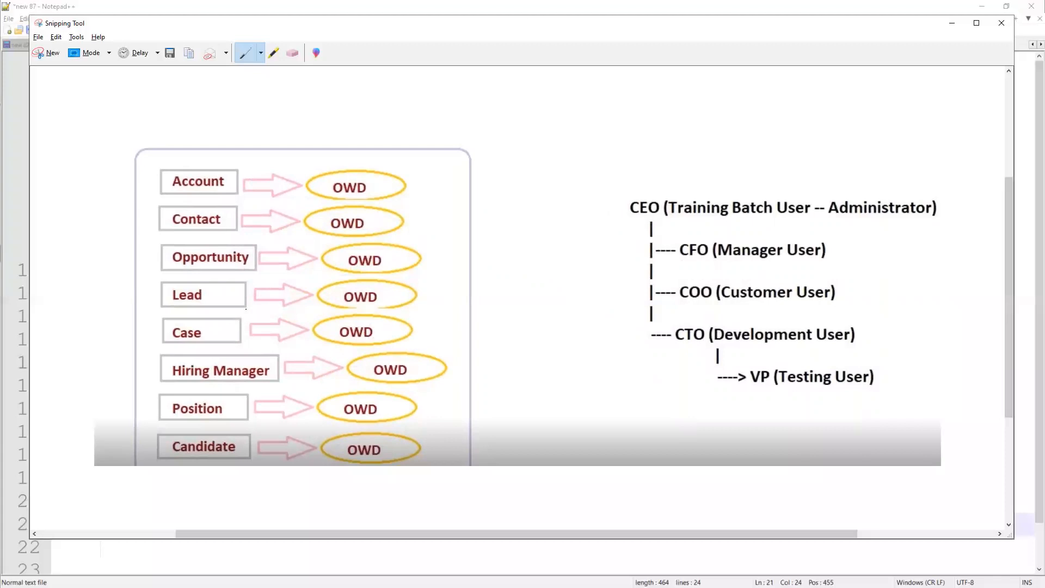
- In blue pen, circle CEO, underline Contact, Opportunity and Lead, and outline the object list
mouse_move(611, 196)
mouse_down()
mouse_move(932, 215)
mouse_move(930, 391)
mouse_move(725, 429)
mouse_move(615, 264)
mouse_move(627, 190)
mouse_up()
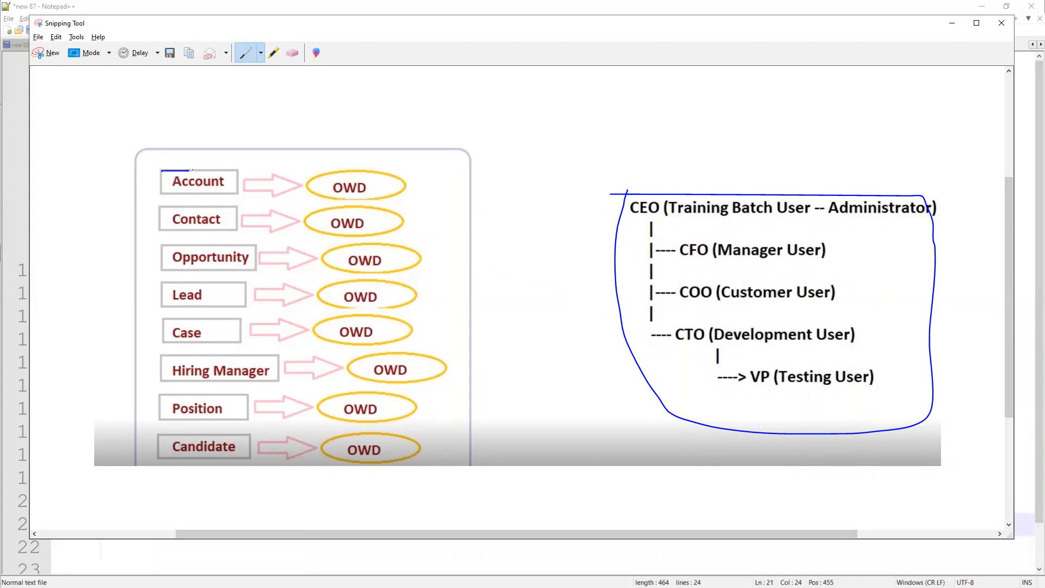
drag(167, 228, 207, 227)
drag(174, 269, 219, 271)
drag(173, 304, 212, 308)
mouse_move(154, 167)
mouse_down()
mouse_move(245, 164)
mouse_move(259, 249)
mouse_move(246, 436)
mouse_move(143, 395)
mouse_move(155, 168)
mouse_up()
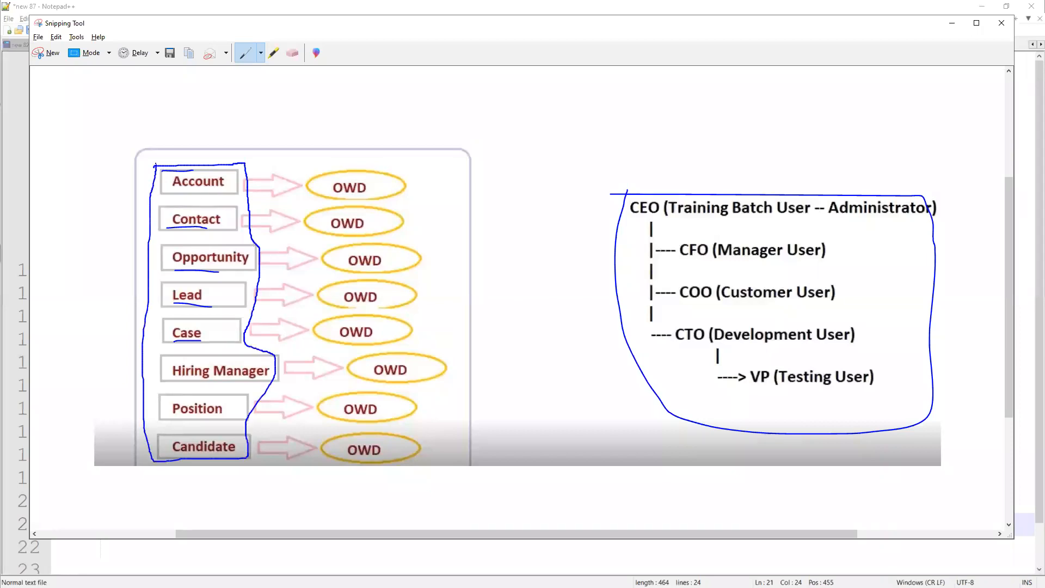